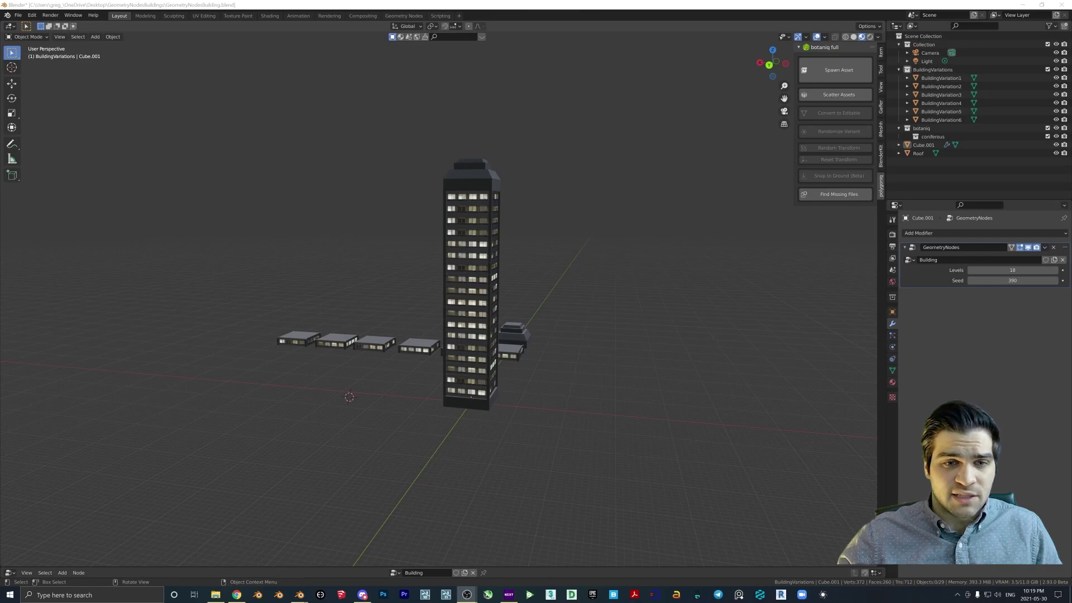
Select the finished tower and set its Geometry Nodes seed to 266 and levels to 33
middle_click_drag(532, 411, 528, 369)
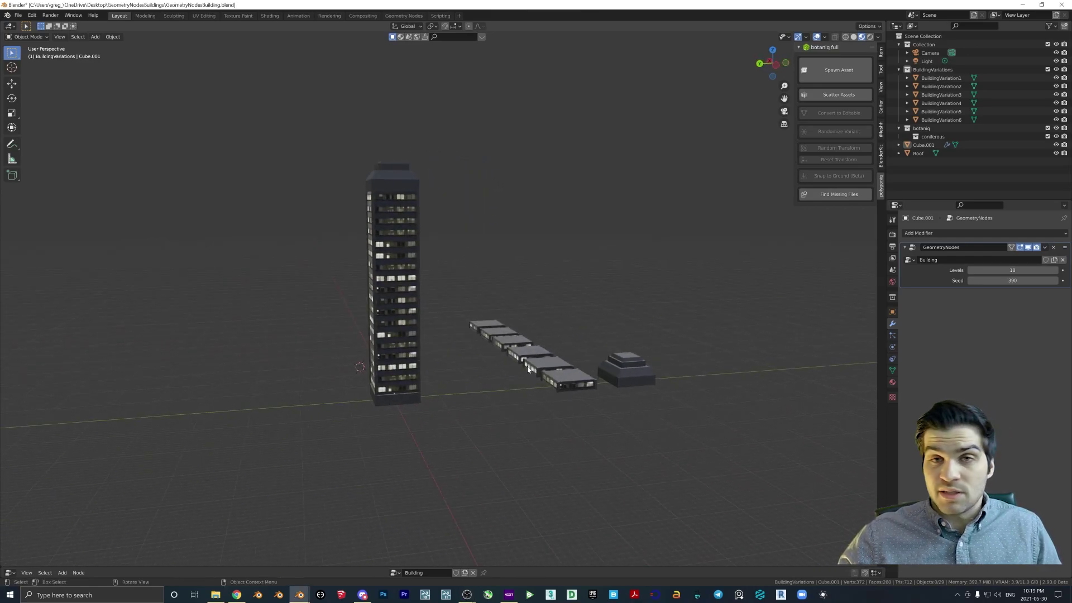
middle_click_drag(642, 331, 408, 333)
left_click(393, 382)
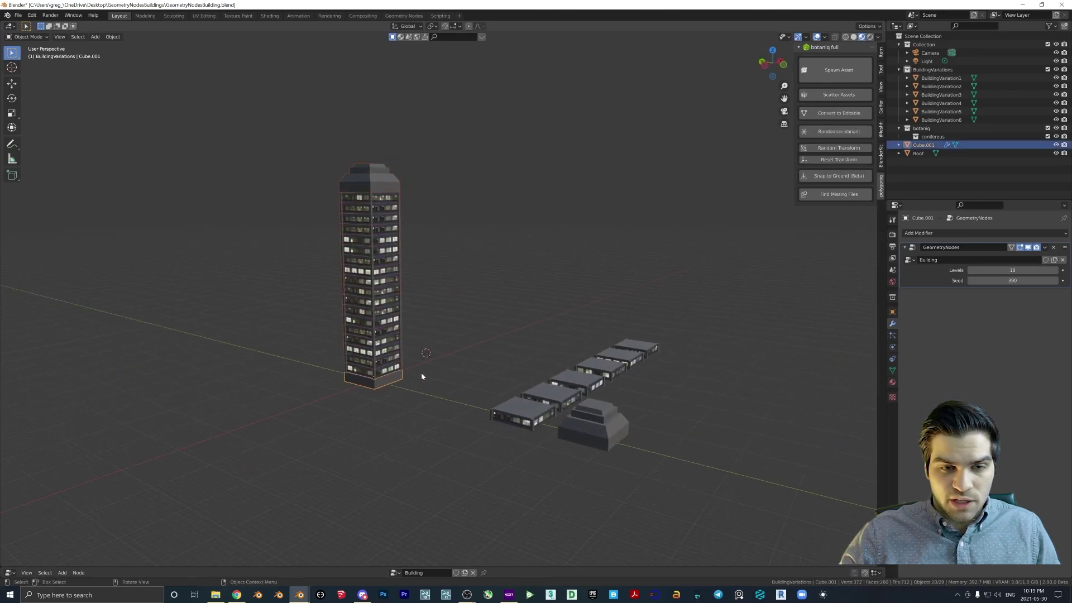
middle_click_drag(599, 289, 392, 293)
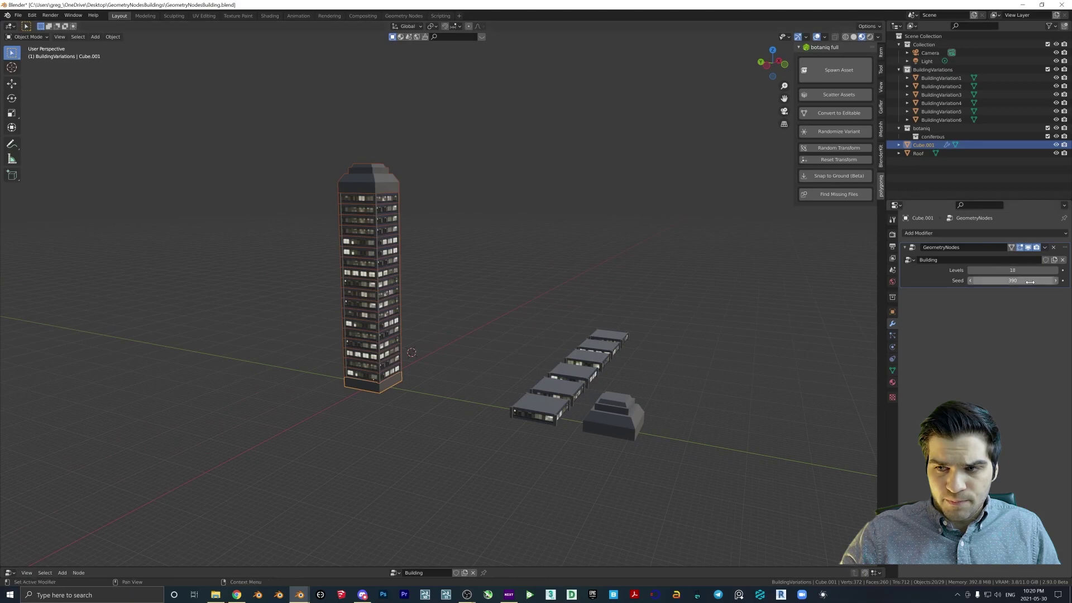
left_click_drag(1012, 280, 960, 280)
mouse_move(1024, 269)
left_mouse_down()
mouse_move(1039, 269)
mouse_move(1007, 270)
mouse_move(1038, 270)
left_mouse_up()
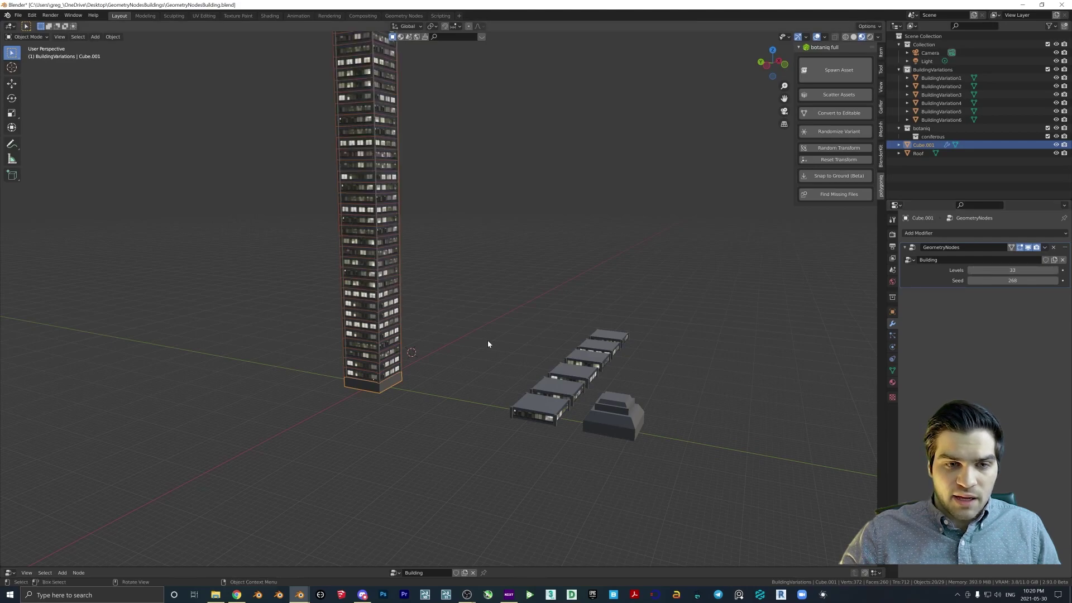
scroll(484, 340, "down", 2)
scroll(463, 317, "up", 1)
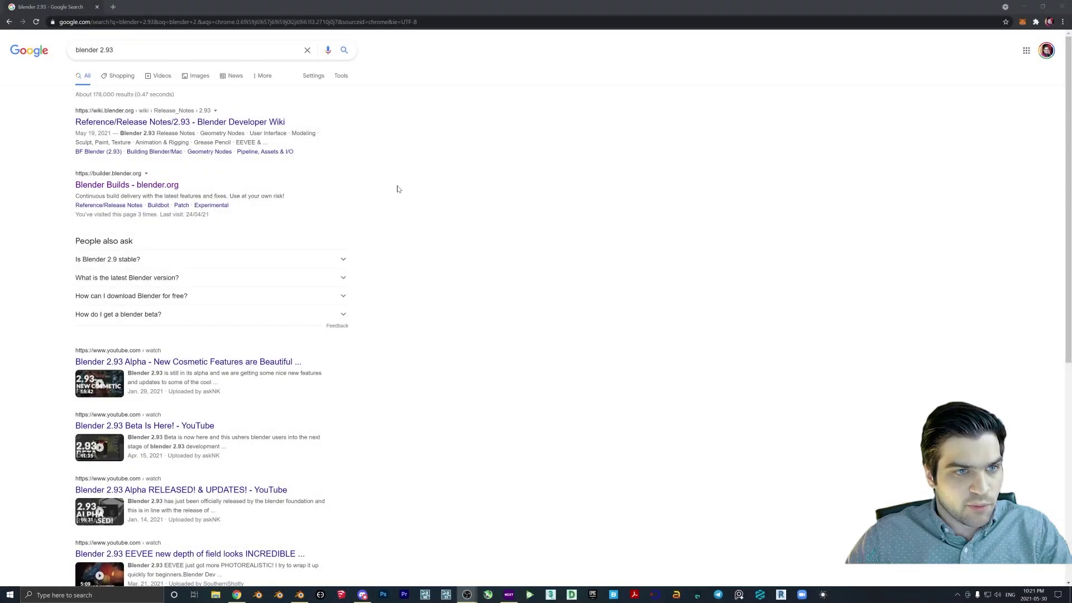
Open the Blender Builds page from the search results and download the Blender 2.93.0 Beta for Windows
left_click(180, 188)
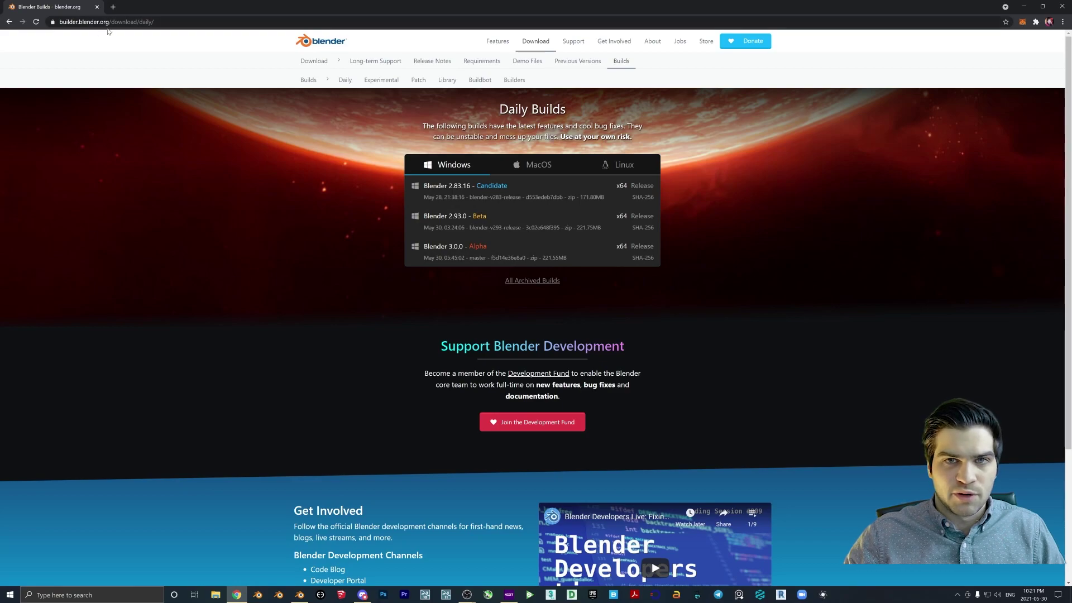
left_click(9, 22)
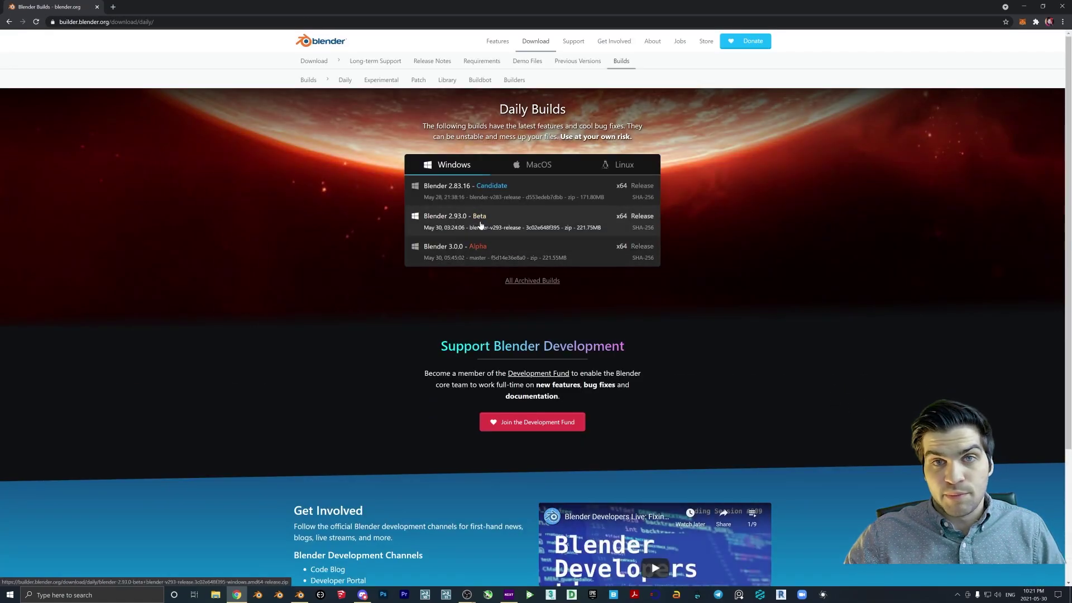
left_click(452, 223)
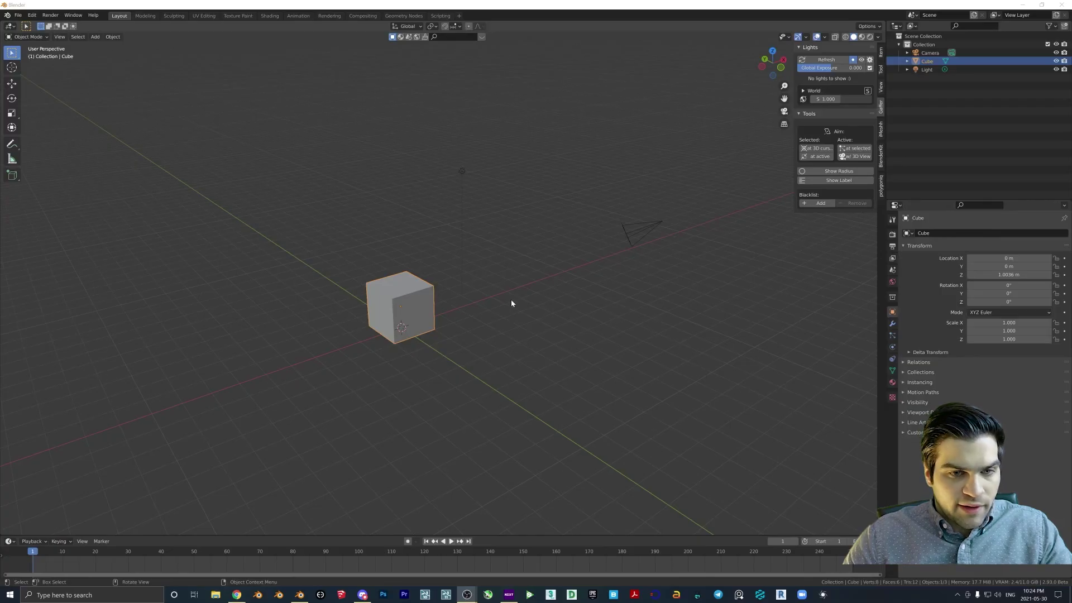
In Blender, set the default cube's origin to the 3D cursor
middle_click_drag(511, 299, 444, 334)
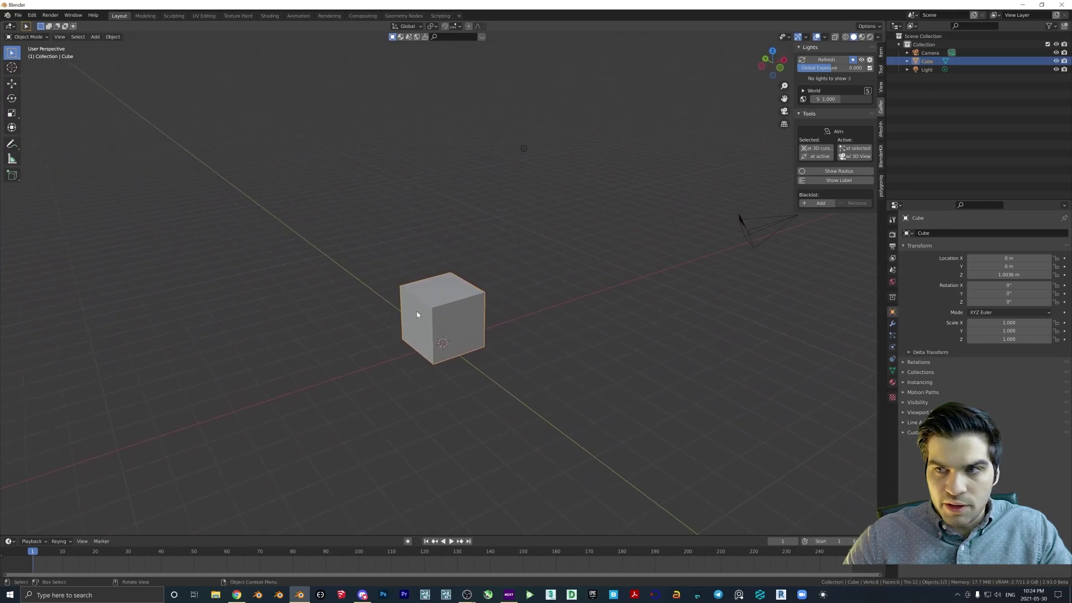
middle_click_drag(333, 357, 484, 366)
scroll(492, 311, "up", 3)
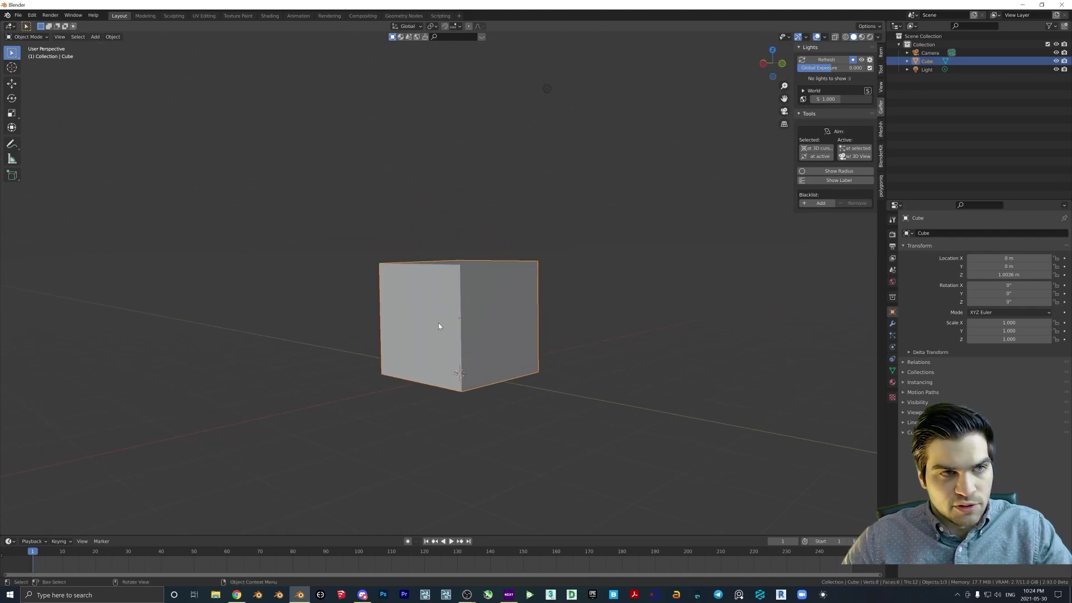
left_click(113, 36)
mouse_move(134, 58)
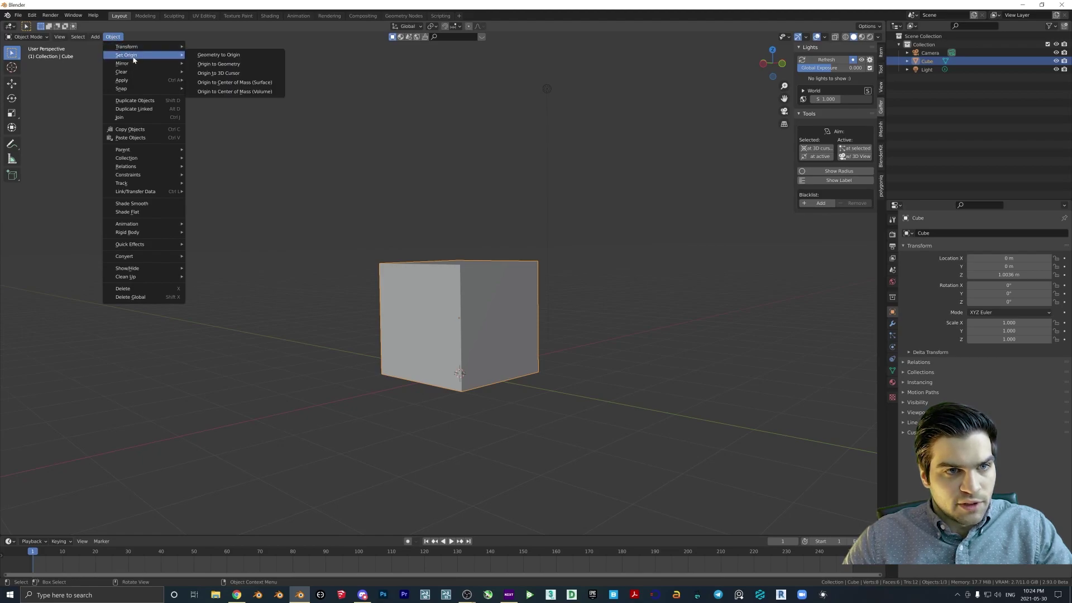
left_click(238, 74)
middle_click_drag(505, 311, 450, 317)
Set the cube's Z dimension to 2.35 m
left_click(880, 63)
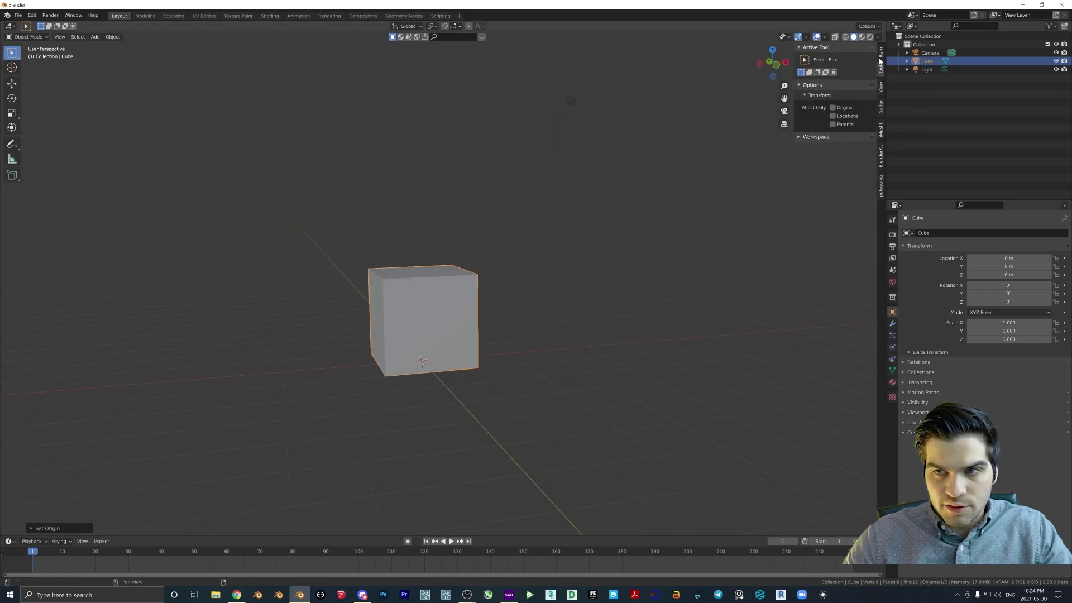
left_click(880, 51)
left_click(835, 197)
type("2.35m")
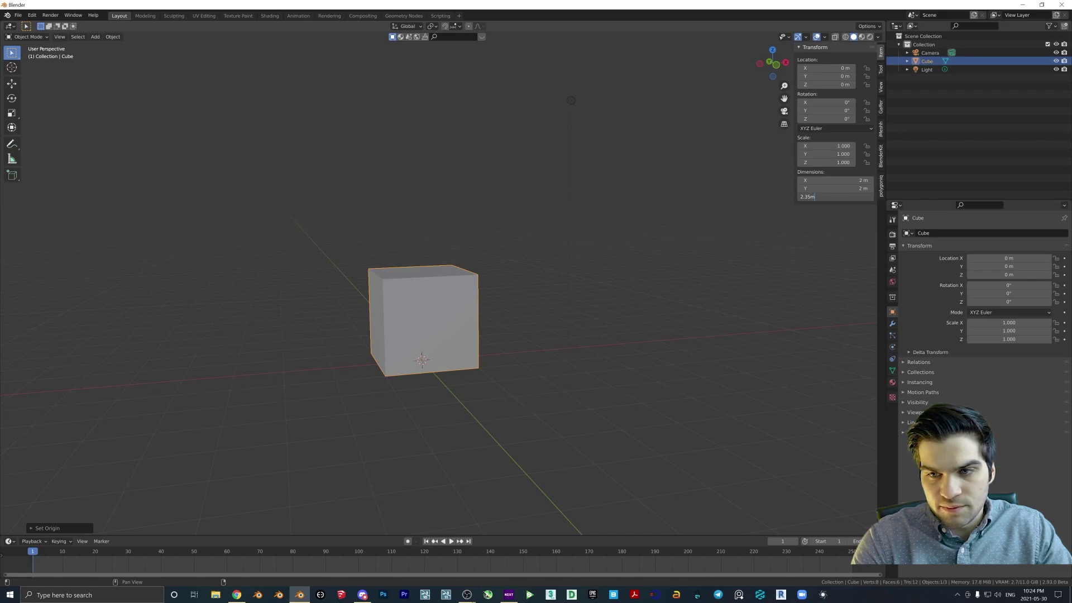
key("Return")
middle_click_drag(485, 318, 472, 301)
scroll(473, 341, "up", 1)
scroll(474, 345, "down", 1)
middle_click_drag(479, 413, 462, 311)
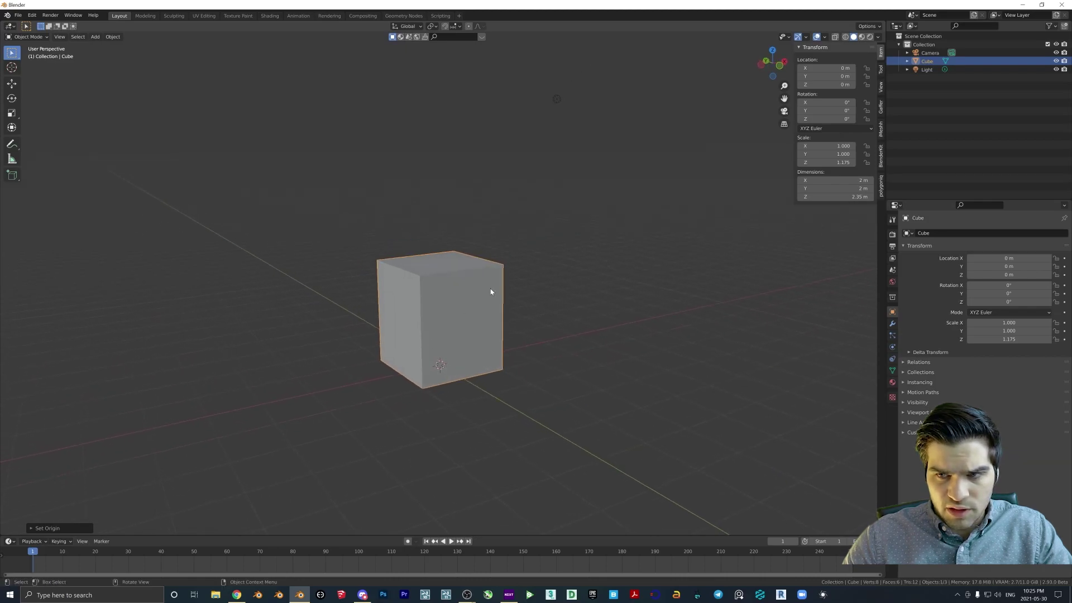
Lock the cube's Z scale and scale the cube by a factor of 3 on the remaining axes
scroll(672, 275, "down", 1)
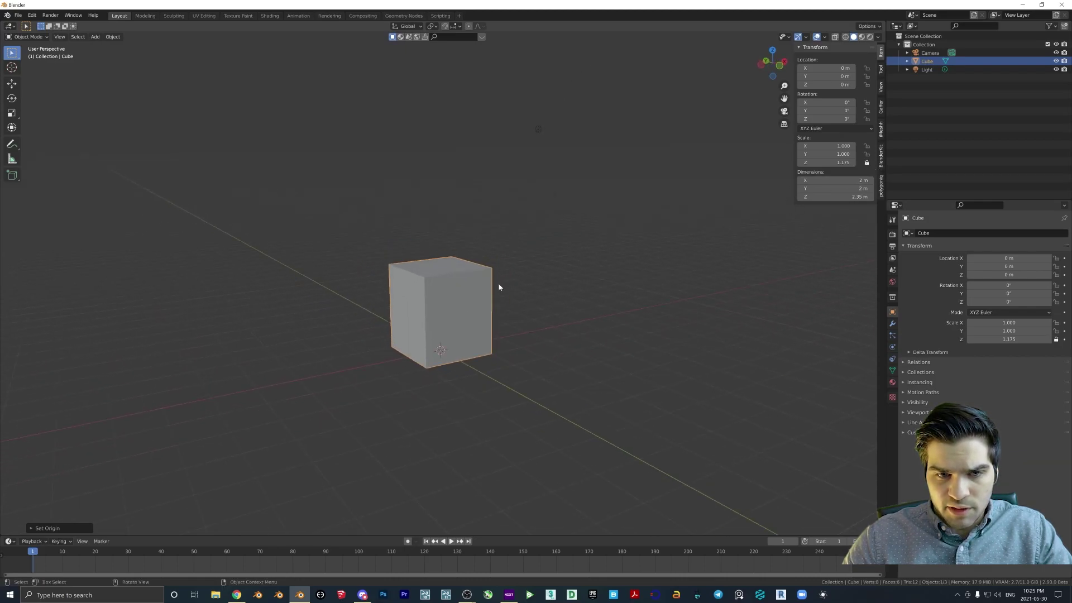
key("s")
key("3")
key("Return")
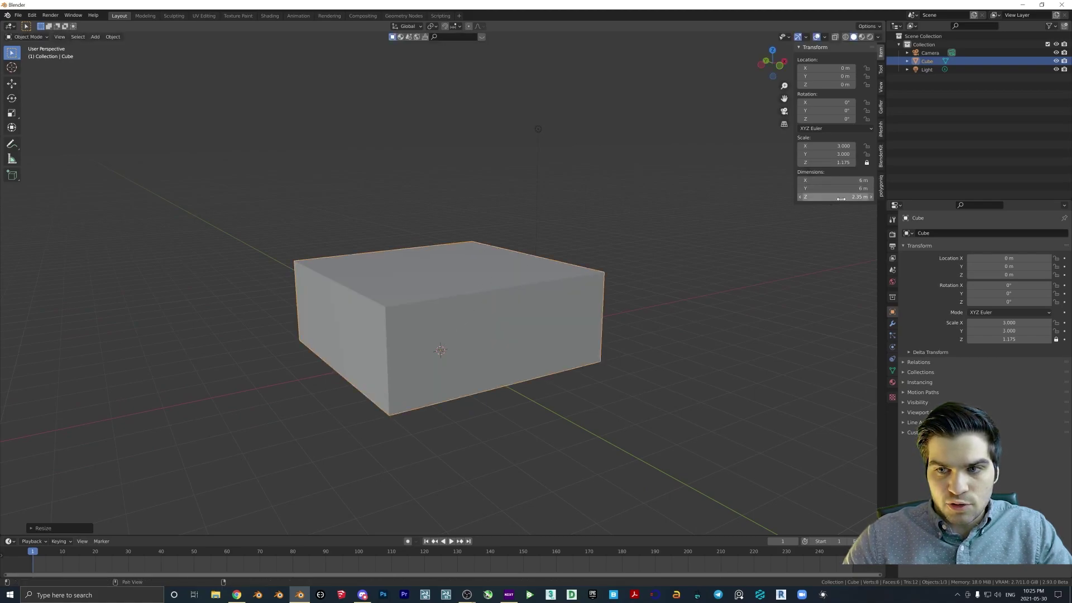
scroll(628, 294, "down", 3)
middle_click_drag(613, 333, 447, 252)
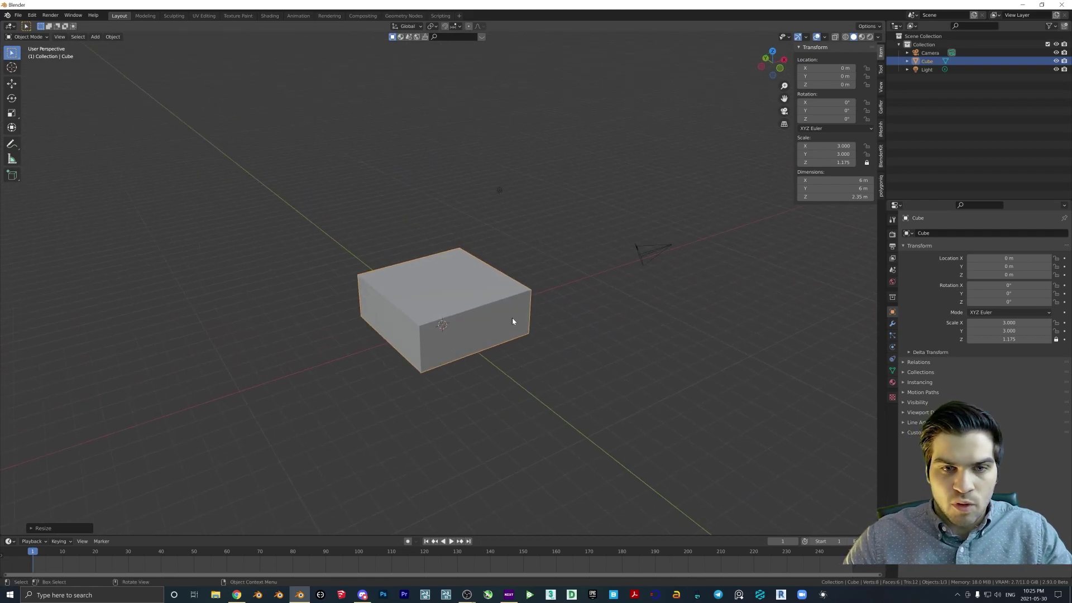
middle_click_drag(495, 318, 447, 297)
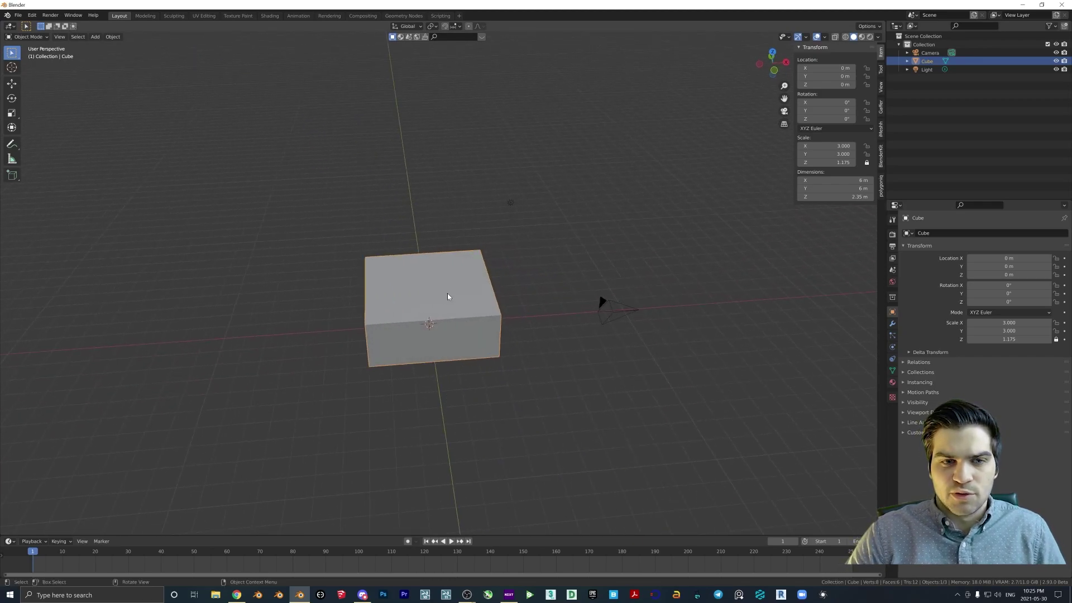
middle_click_drag(487, 313, 512, 328)
Show the cube's material properties and rename the cube object as Base
left_click(892, 382)
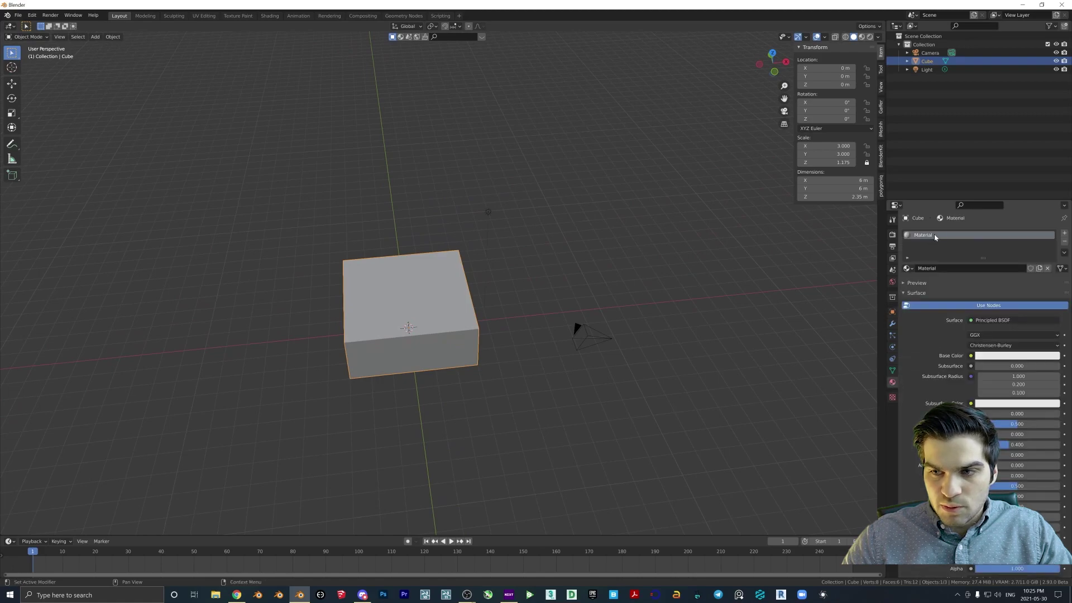
double_click(931, 62)
type("Base")
key("Return")
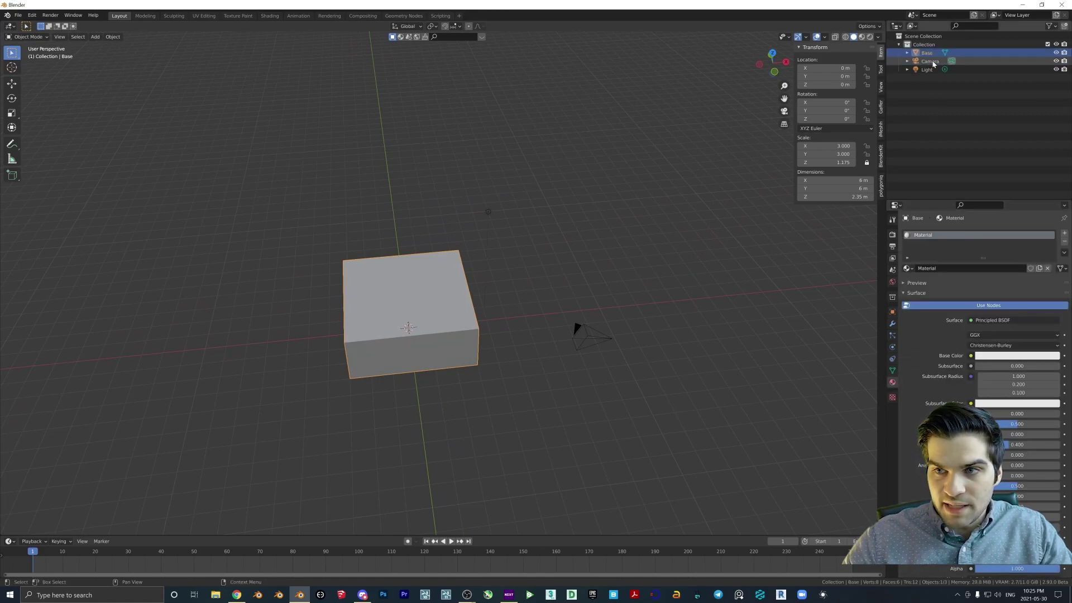
Duplicate the Base object in place and rename the copy as BuildingVariation
key("shift+d")
right_click(471, 341)
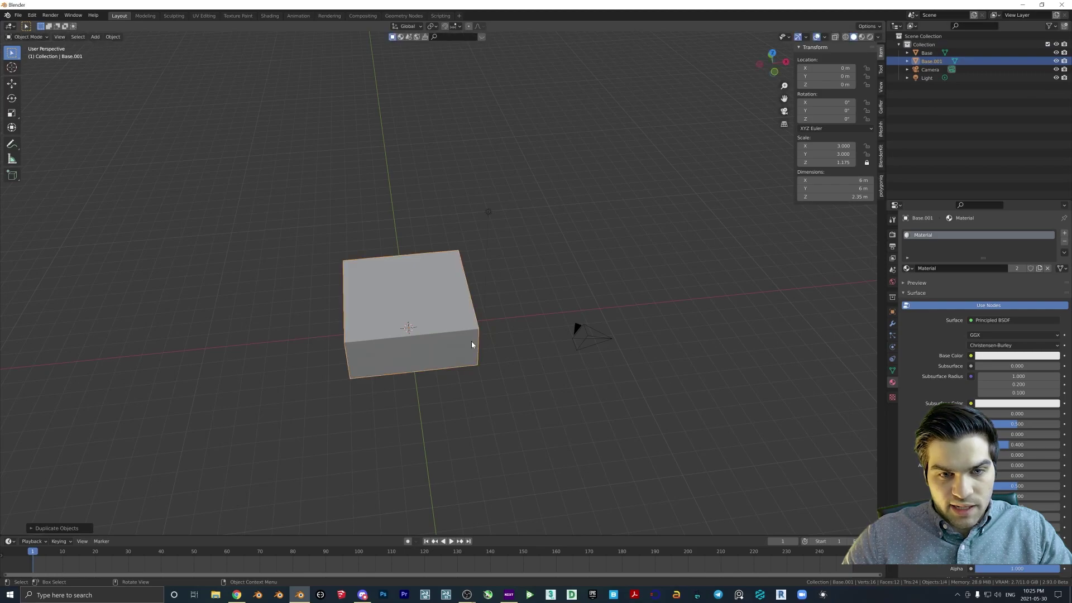
double_click(931, 61)
type("Mid")
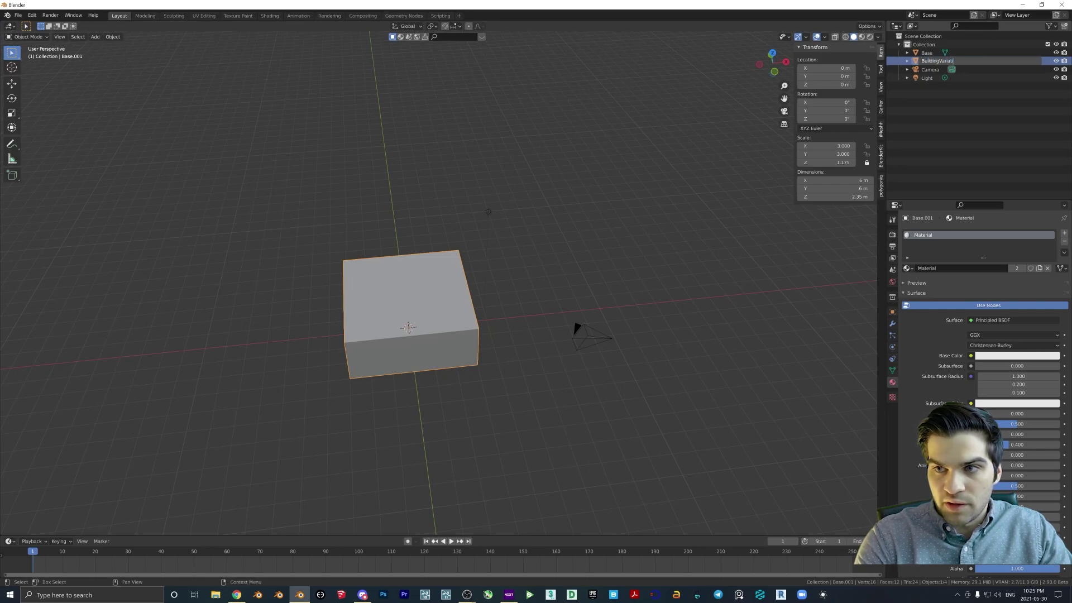
type("on")
key("Return")
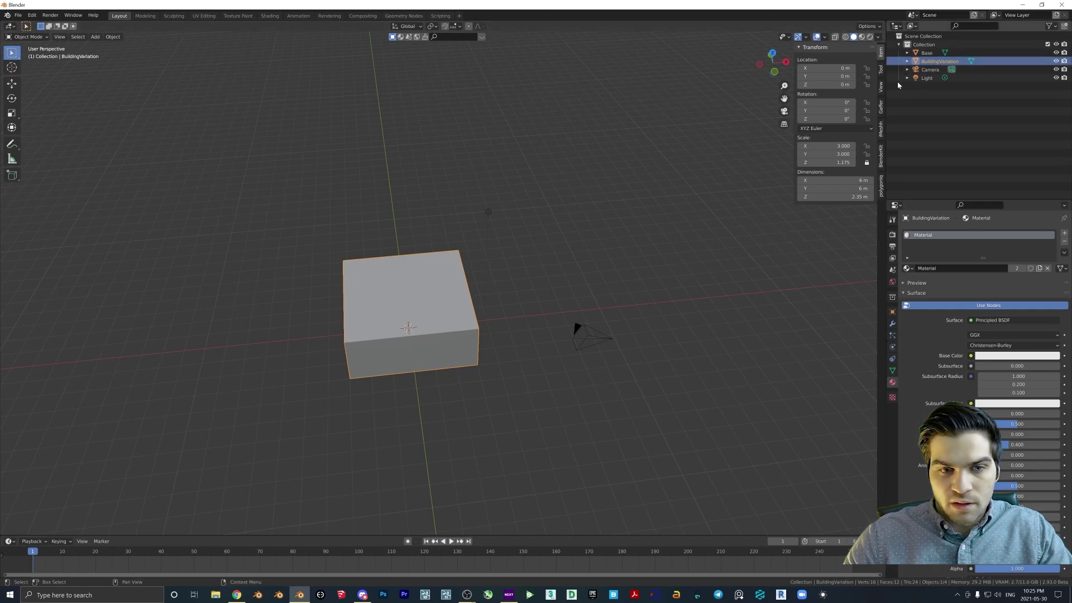
Duplicate the BuildingVariation object in place and rename the copy as Roof
key("shift+d")
right_click(431, 352)
double_click(940, 69)
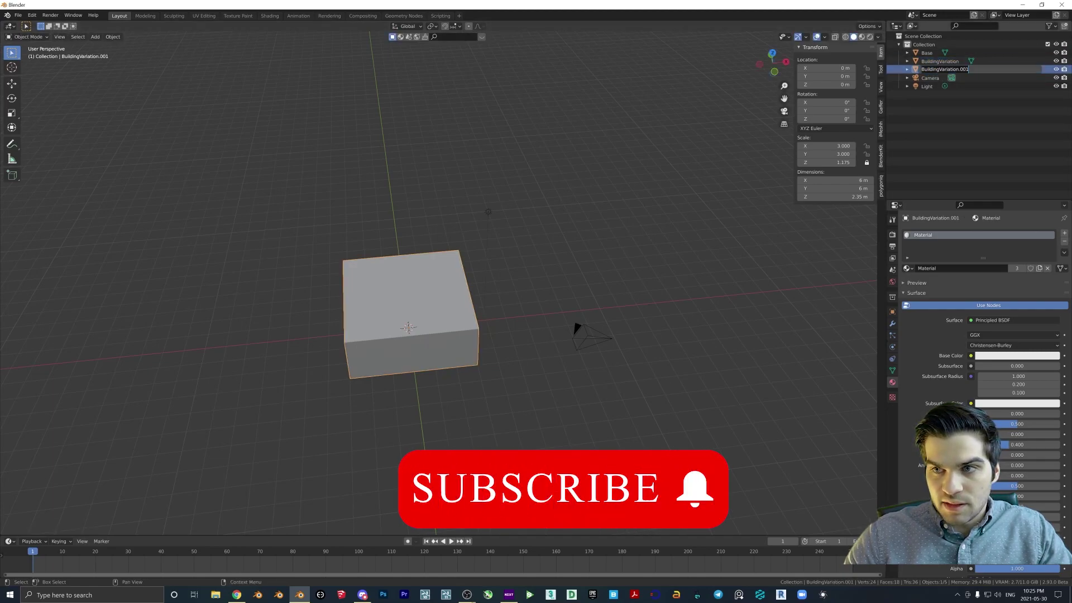
type("Roof")
key("Return")
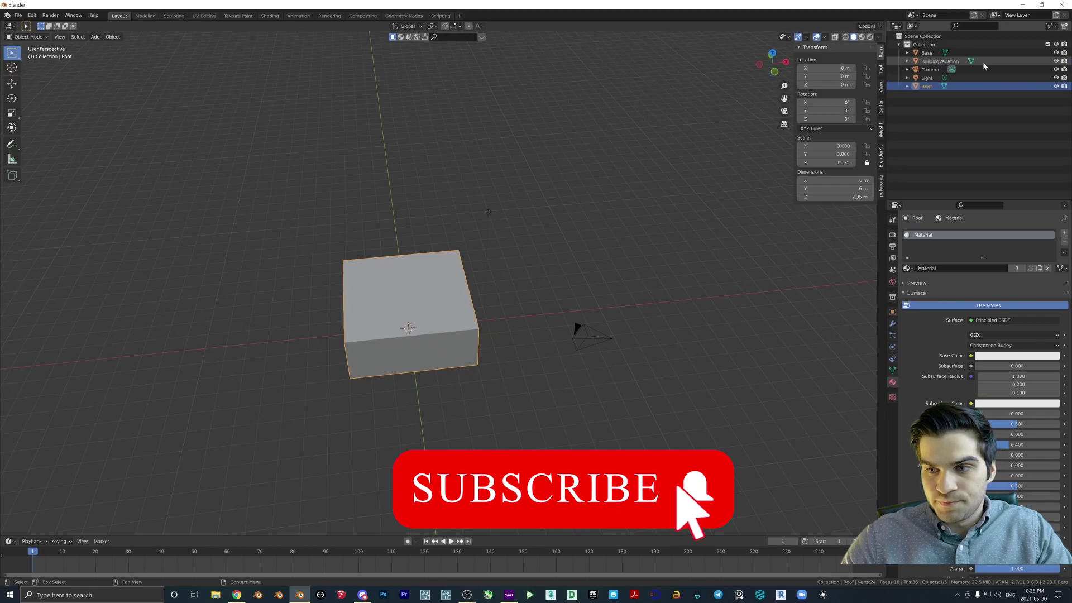
Select the Base object and rename its material as Base
left_click(983, 53)
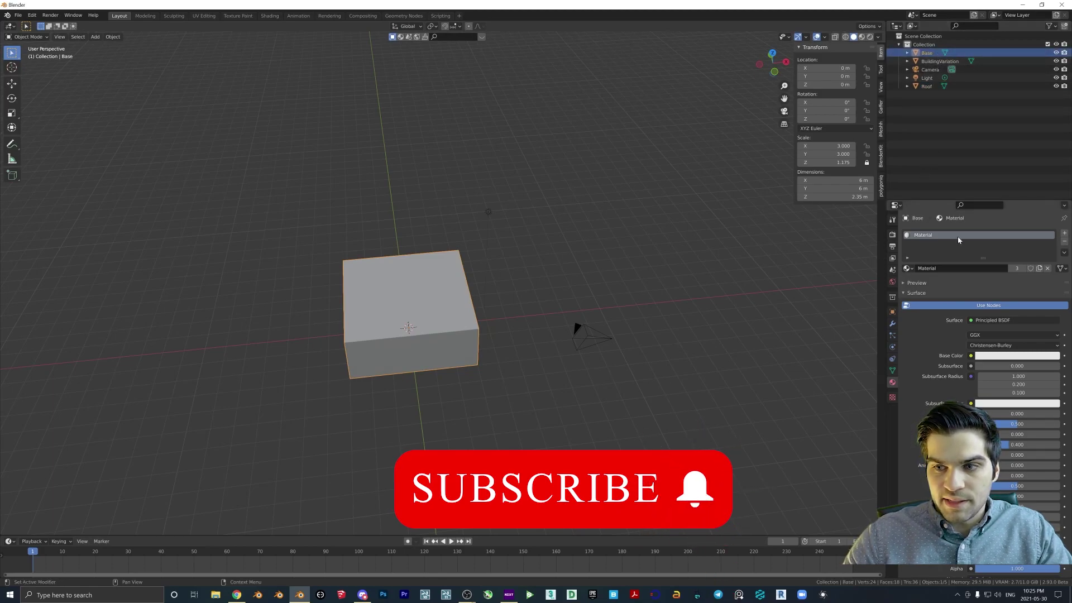
double_click(932, 235)
type("Base")
key("Return")
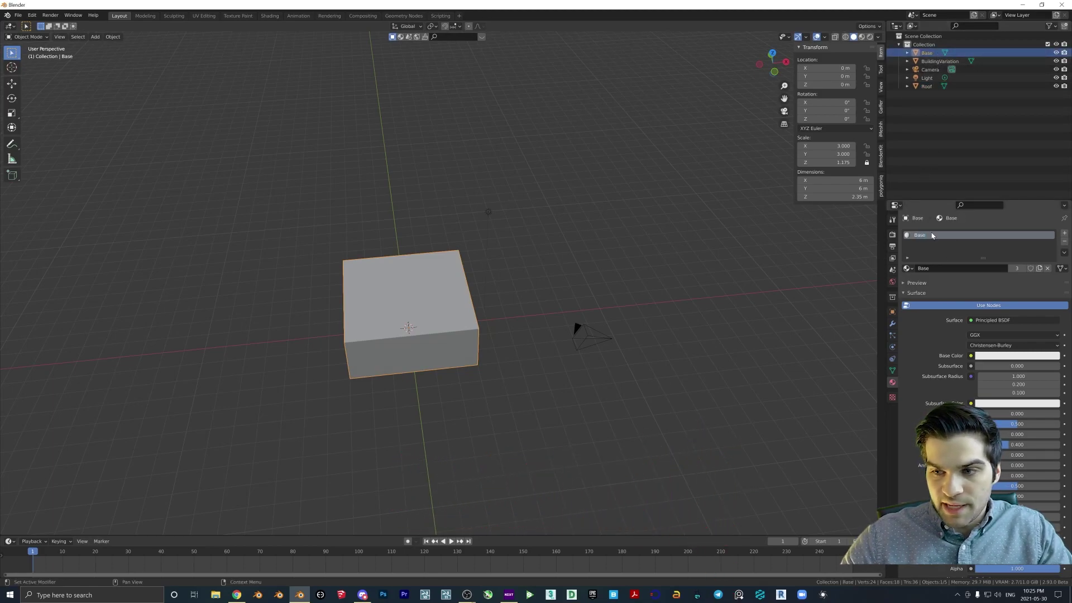
Give the Base material a red base color and switch the viewport to Material Preview shading
left_click(1011, 356)
left_click(1016, 291)
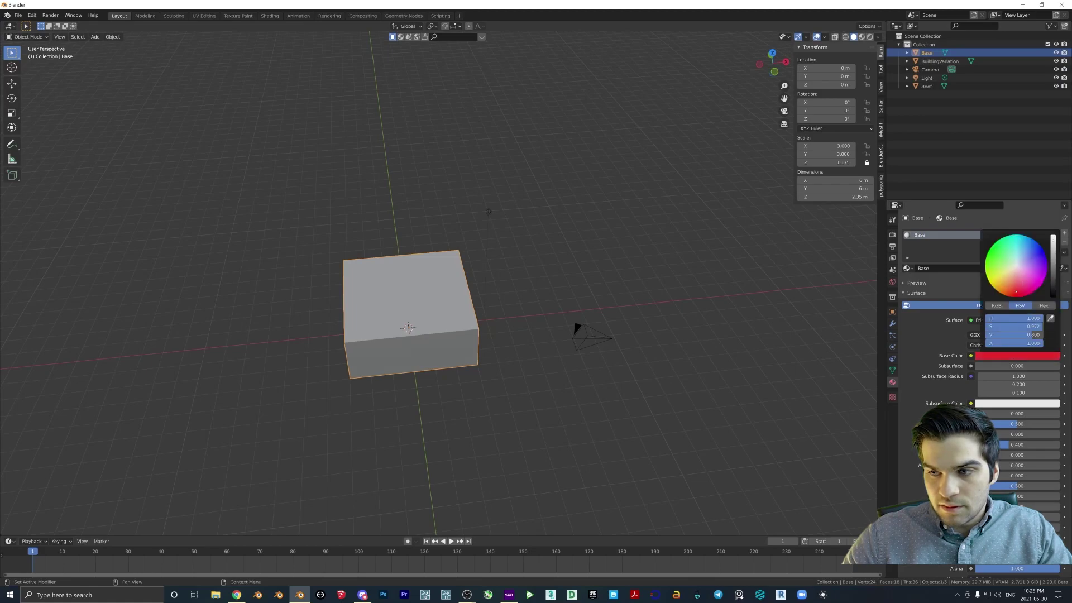
key("z")
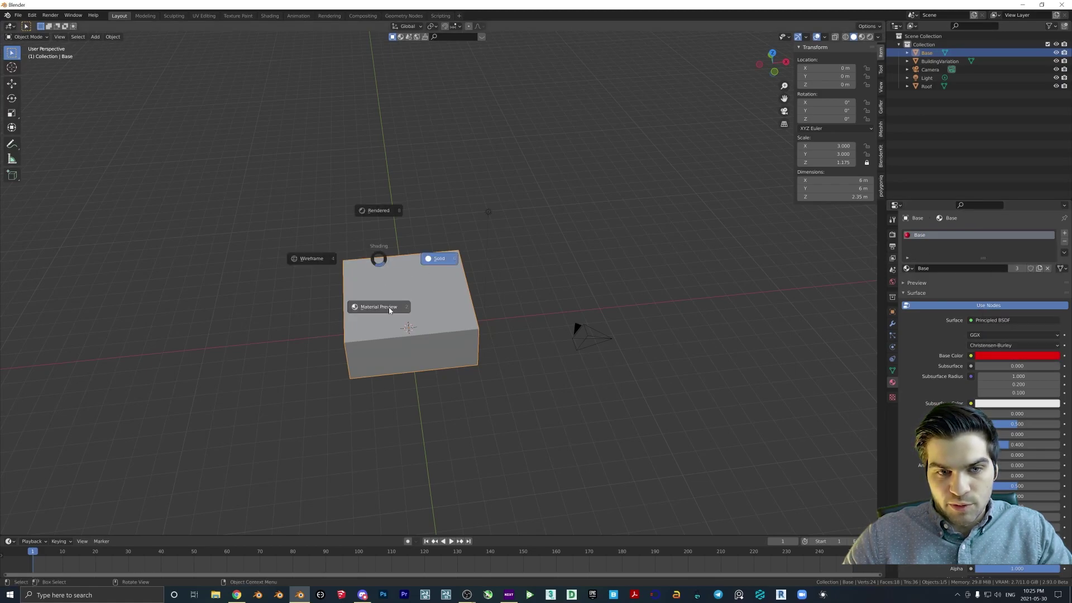
left_click(390, 310)
Give BuildingVariation its own copy of the material, named Middle, with a bright green base color
left_click(940, 61)
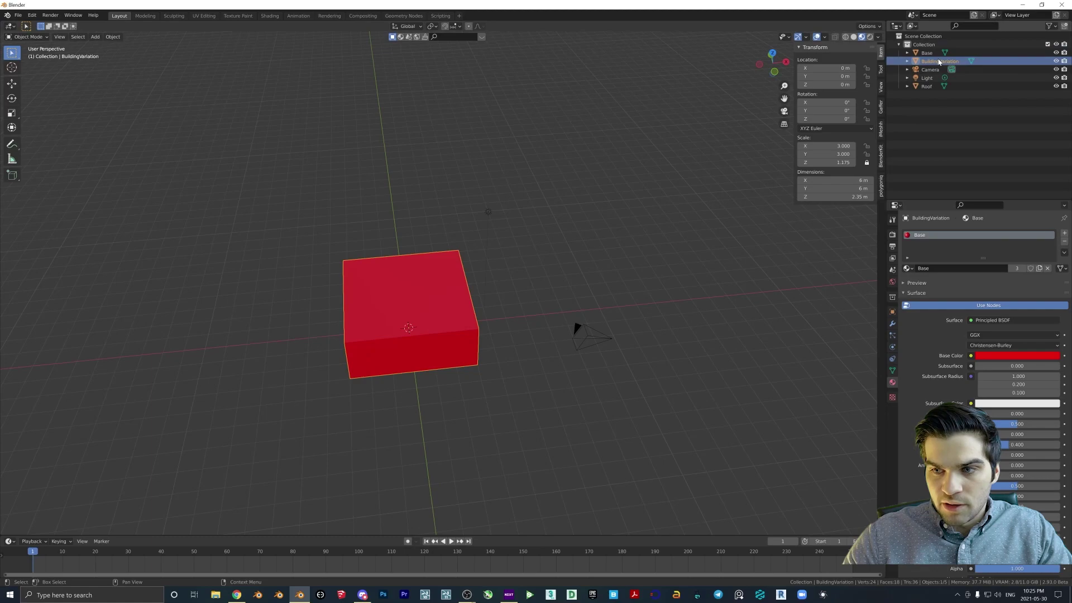
left_click(1038, 271)
double_click(927, 236)
type("Middle")
key("Return")
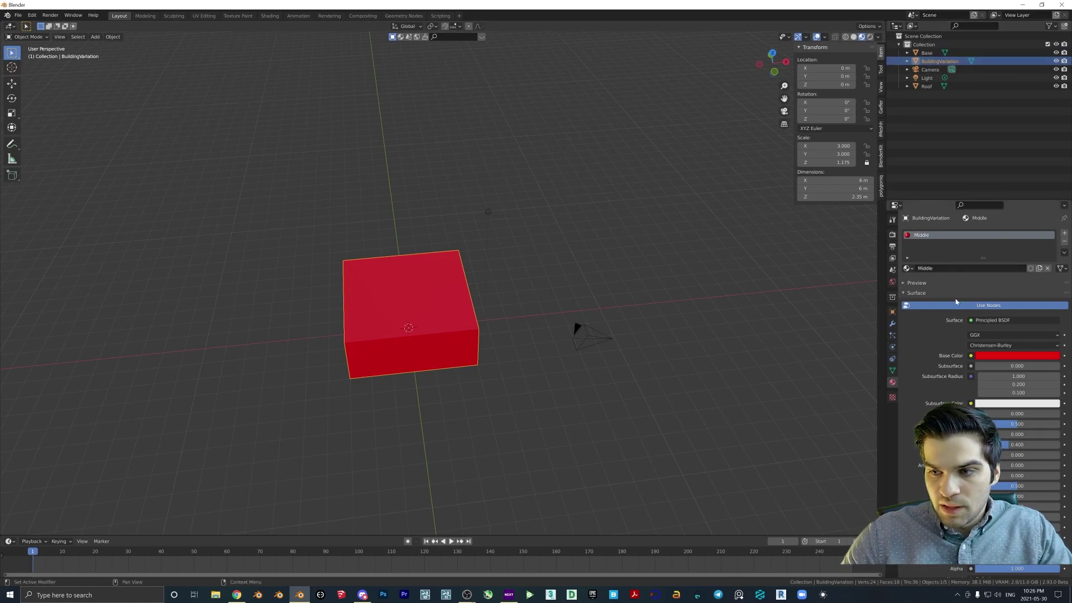
left_click(987, 356)
left_click_drag(1018, 297, 989, 250)
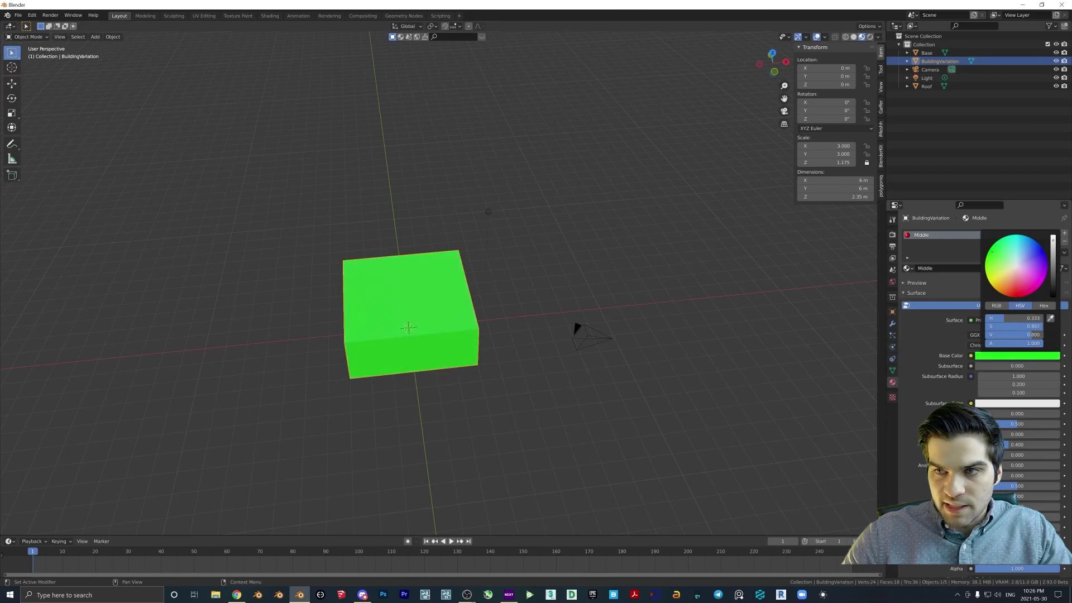
Give the Roof object its own copy of the Base material and name it Roof
left_click(928, 87)
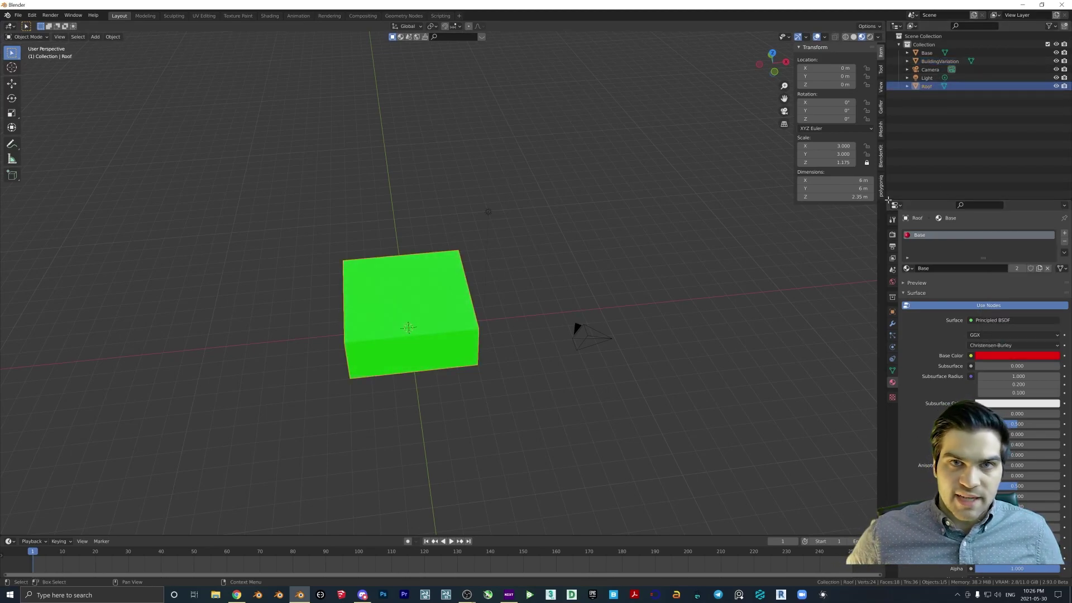
middle_click_drag(502, 328, 538, 330)
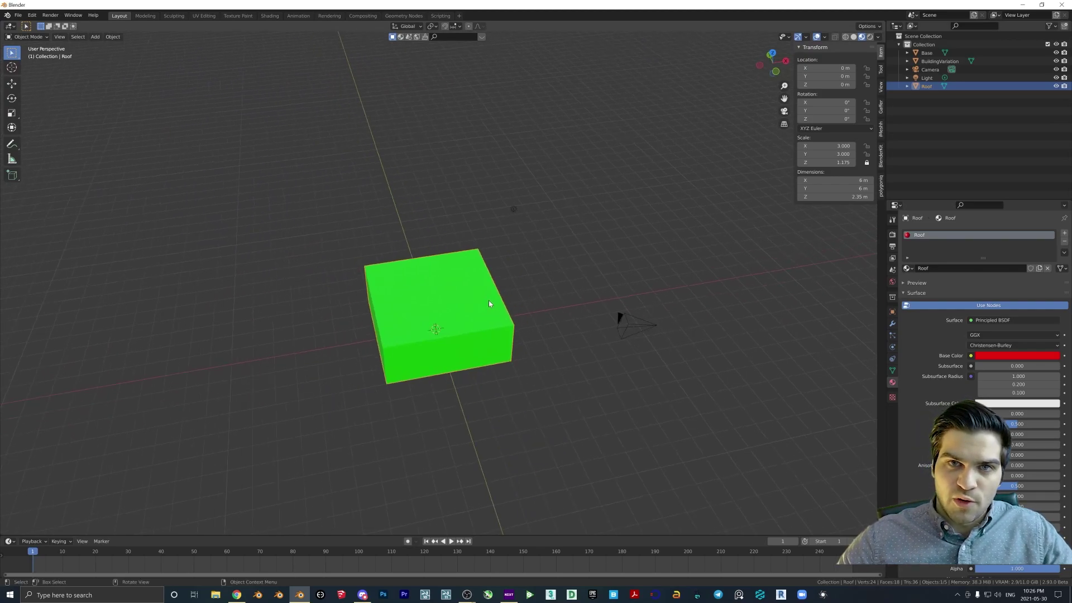
middle_click_drag(492, 199, 465, 268)
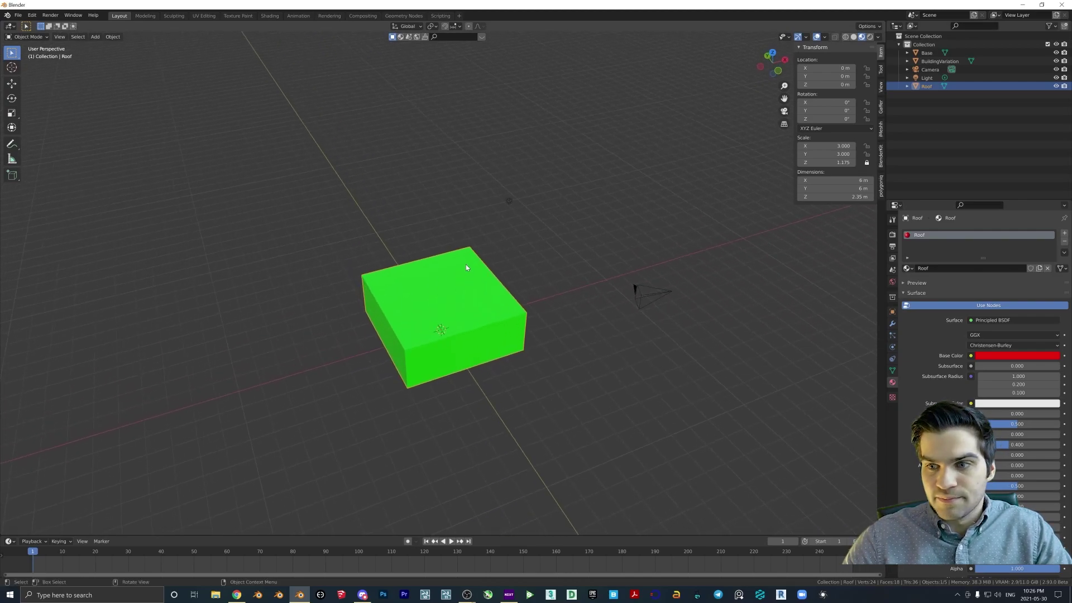
Change the Roof material's base color to blue
left_click(1013, 356)
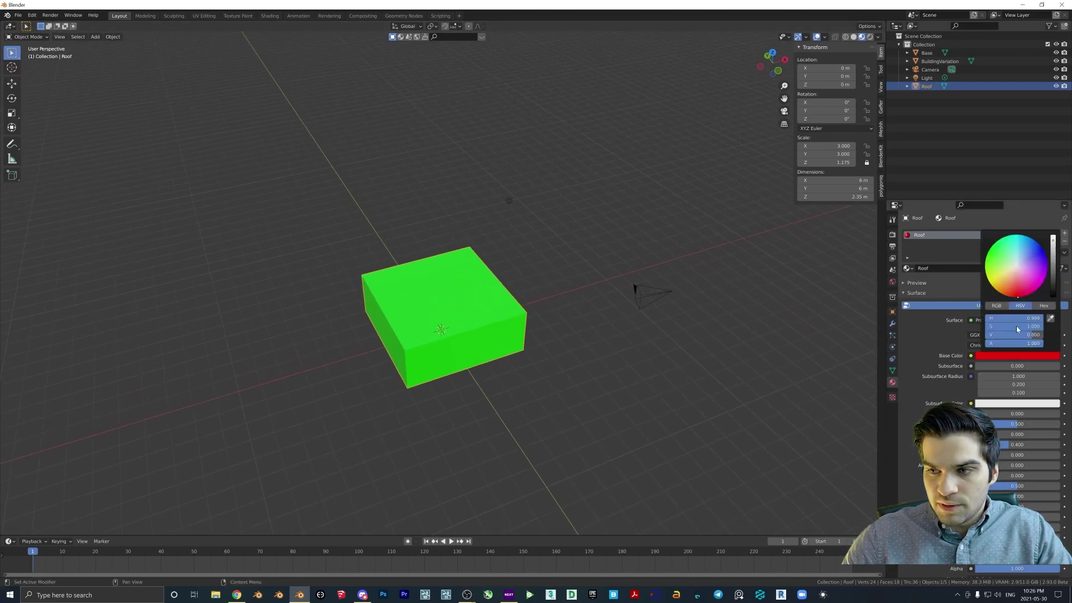
left_click(1042, 251)
scroll(558, 310, "down", 1)
Move the green BuildingVariation block and the blue Roof block along the X axis, away from the red Base block
left_click(454, 320)
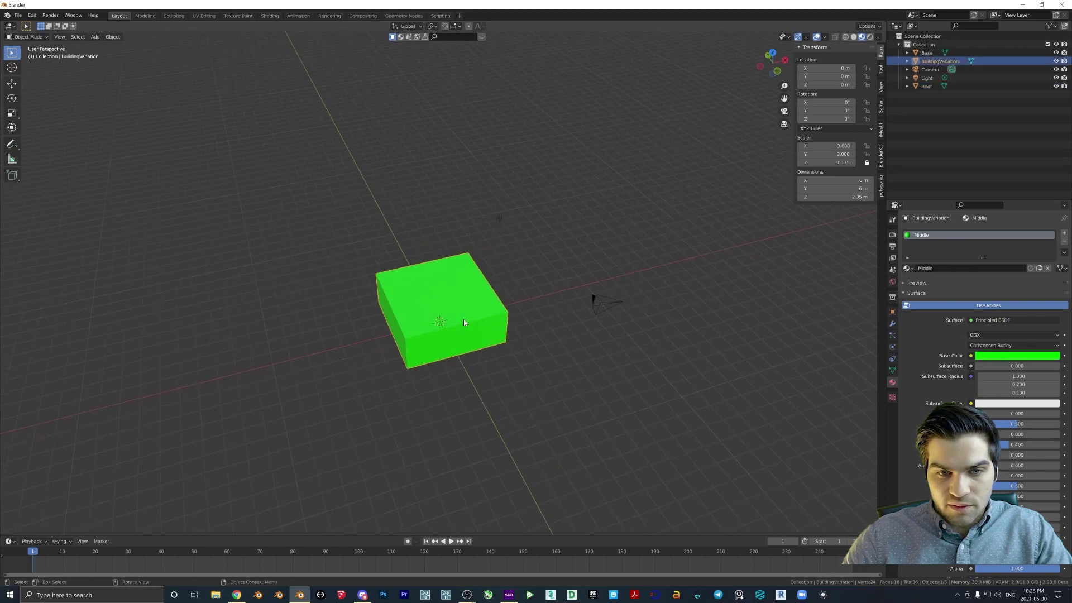
key("g")
key("y")
left_click(593, 299)
left_click(454, 311)
key("g")
key("x")
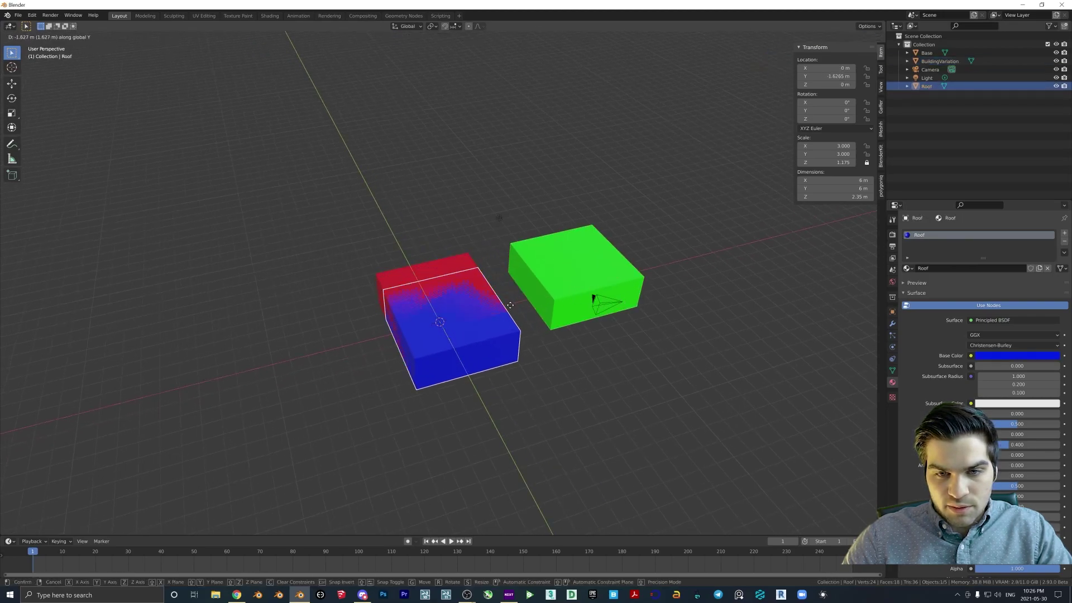
left_click(750, 252)
Shift the blocks farther along X, placing the green one at about 25.5 m and the blue one at about 33.7 m
scroll(550, 306, "down", 2)
left_click(512, 286)
key("g")
key("x")
left_click(548, 277)
left_click(586, 263, "shift")
key("g")
key("x")
left_click(681, 244)
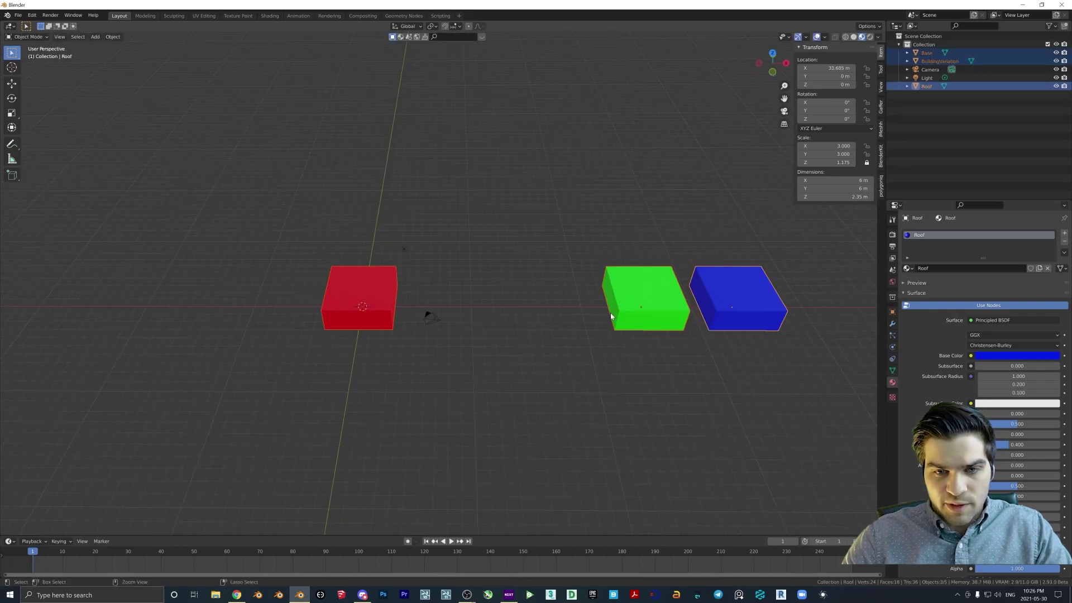
Convert all transforms of the red, green and blue blocks to deltas, and check the resulting transforms on the individual blocks
right_click(612, 317)
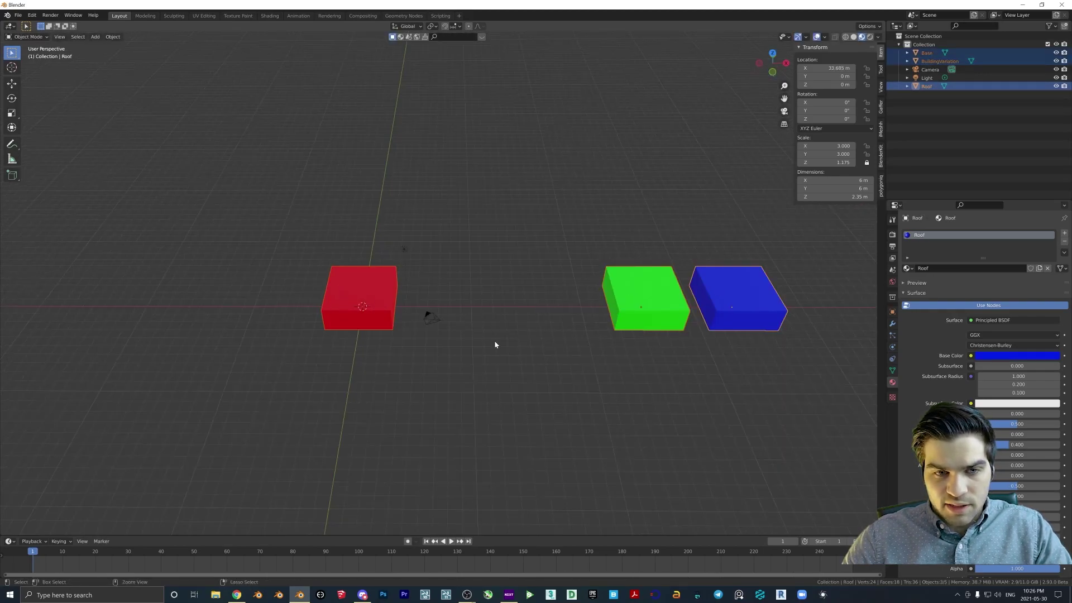
key("ctrl+a")
left_click(475, 413)
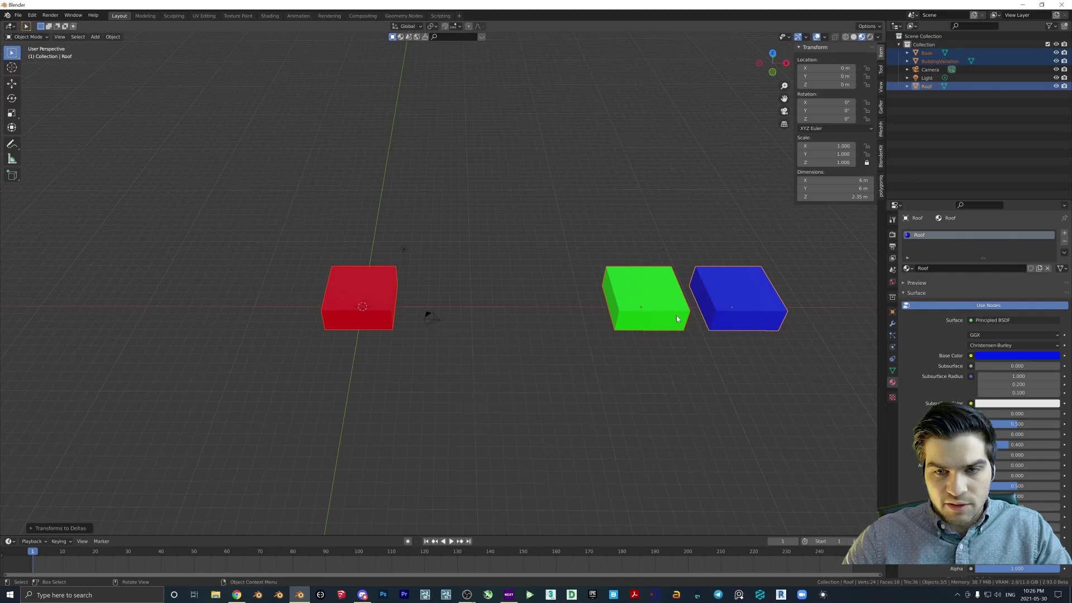
middle_click_drag(672, 324, 657, 298)
left_click(657, 295)
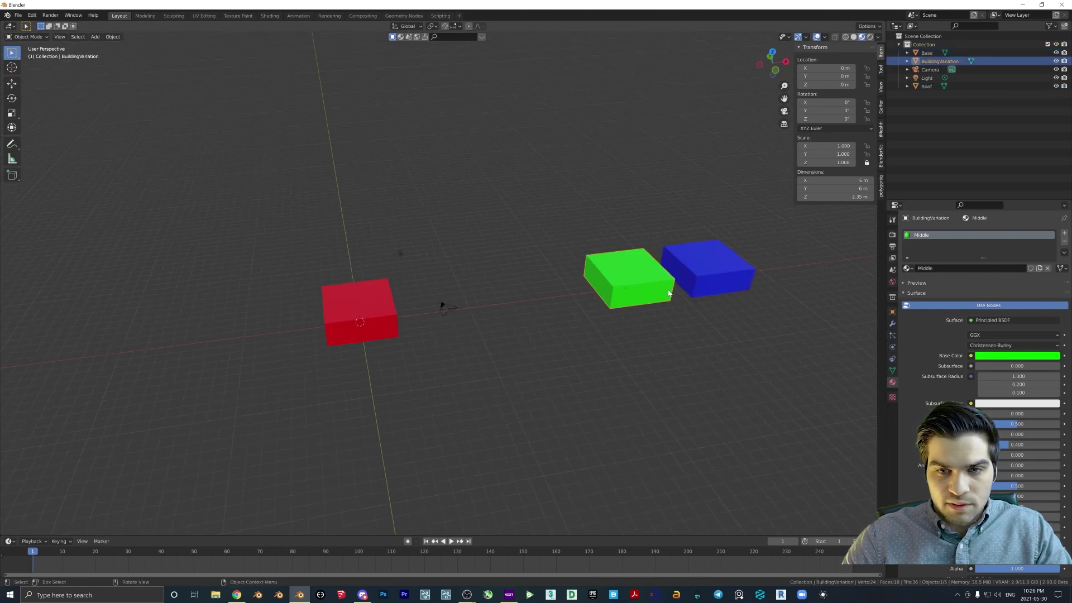
left_click(696, 288)
middle_click_drag(651, 288, 374, 330)
Select the red Base block, enlarge the timeline area and switch it to the Geometry Node Editor
left_click(363, 333)
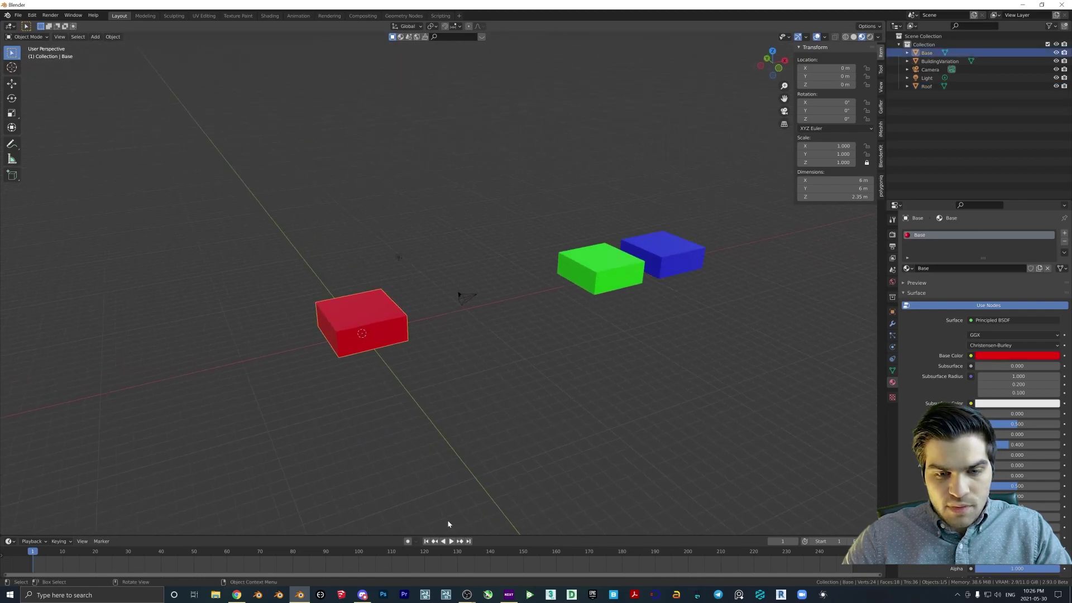
left_click_drag(442, 536, 242, 353)
left_click(9, 349)
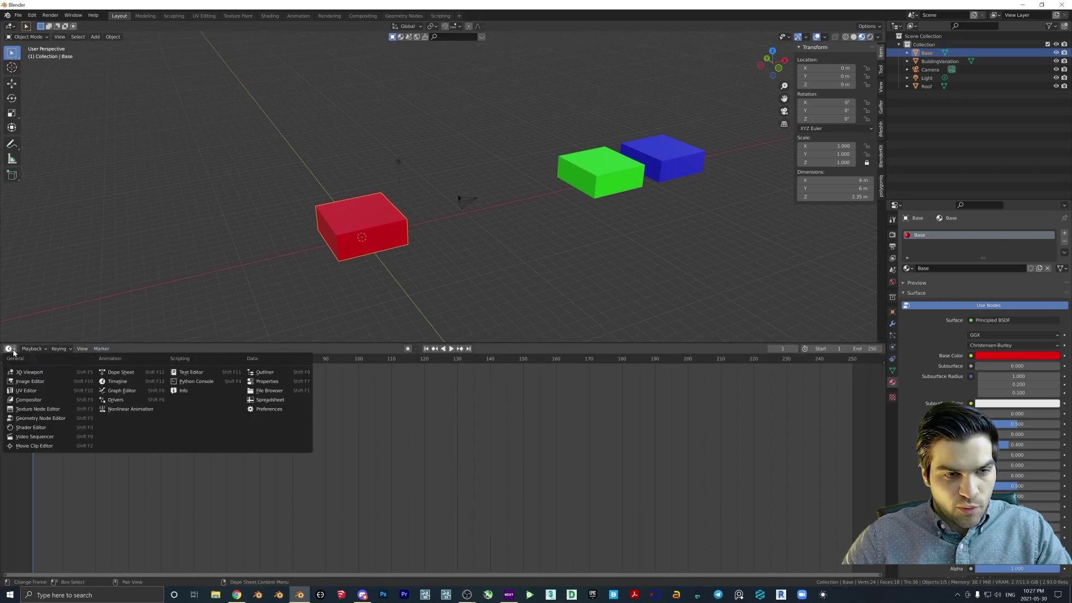
left_click(40, 419)
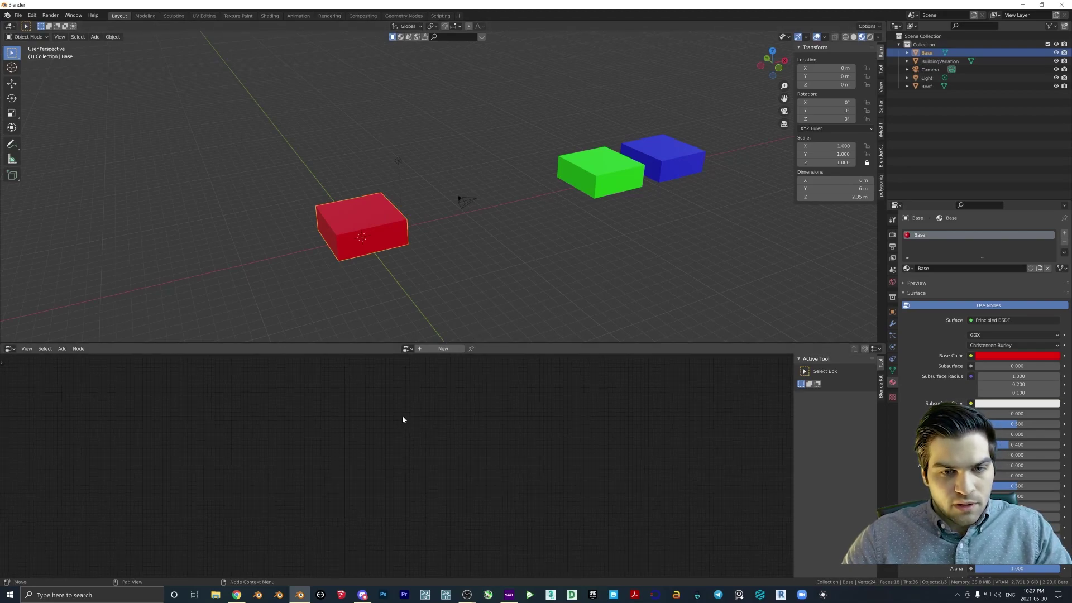
Create a new geometry node tree on the Base block and move its Group Input node away from Group Output
left_click(437, 349)
scroll(379, 495, "up", 3)
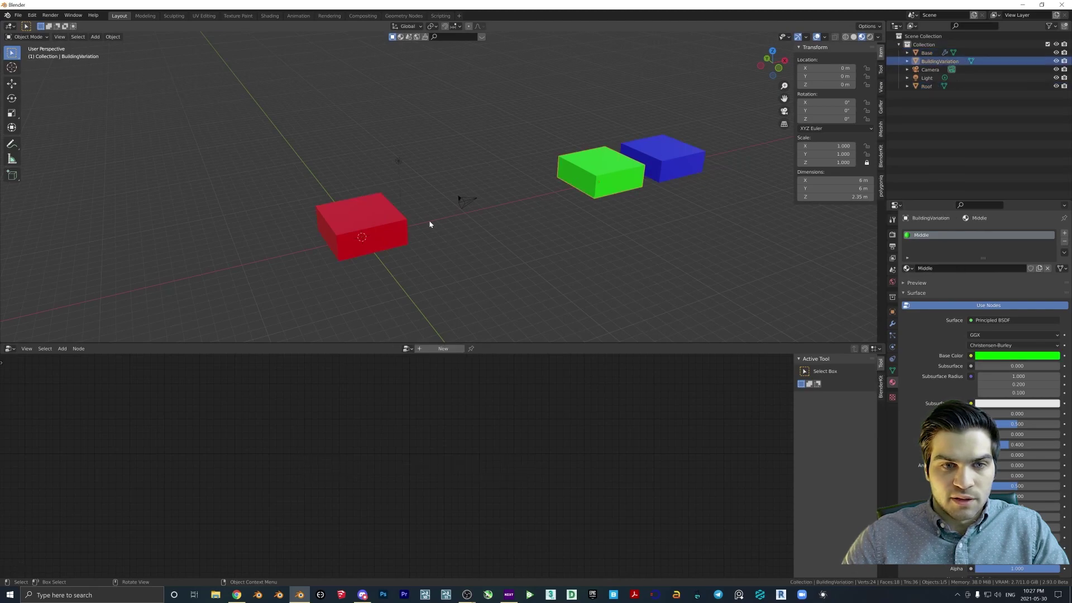
middle_click_drag(452, 448, 475, 461)
left_click_drag(357, 450, 234, 443)
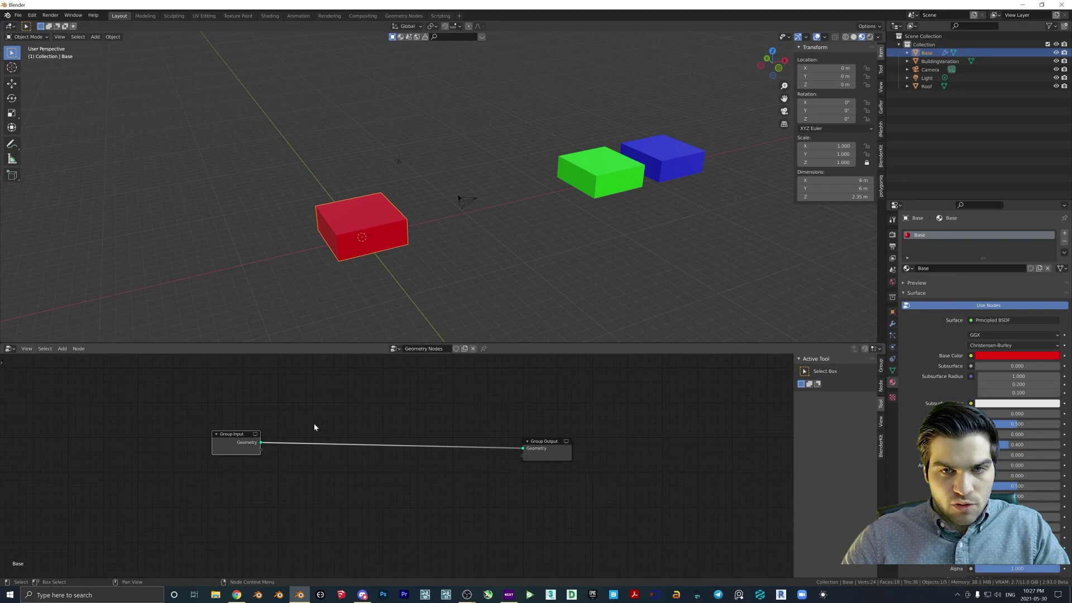
Insert a Join Geometry node on the link between Group Input and Group Output
middle_click_drag(373, 418, 407, 416)
middle_click_drag(521, 262, 515, 264)
middle_click_drag(461, 423, 468, 419)
key("shift+a")
left_click(469, 415)
type("join")
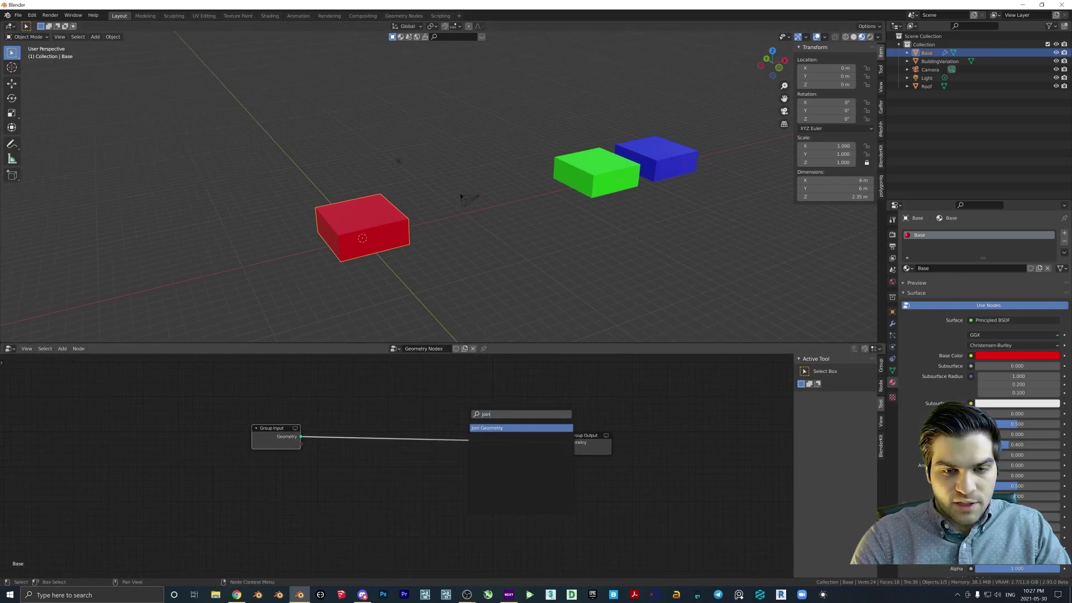
key("Return")
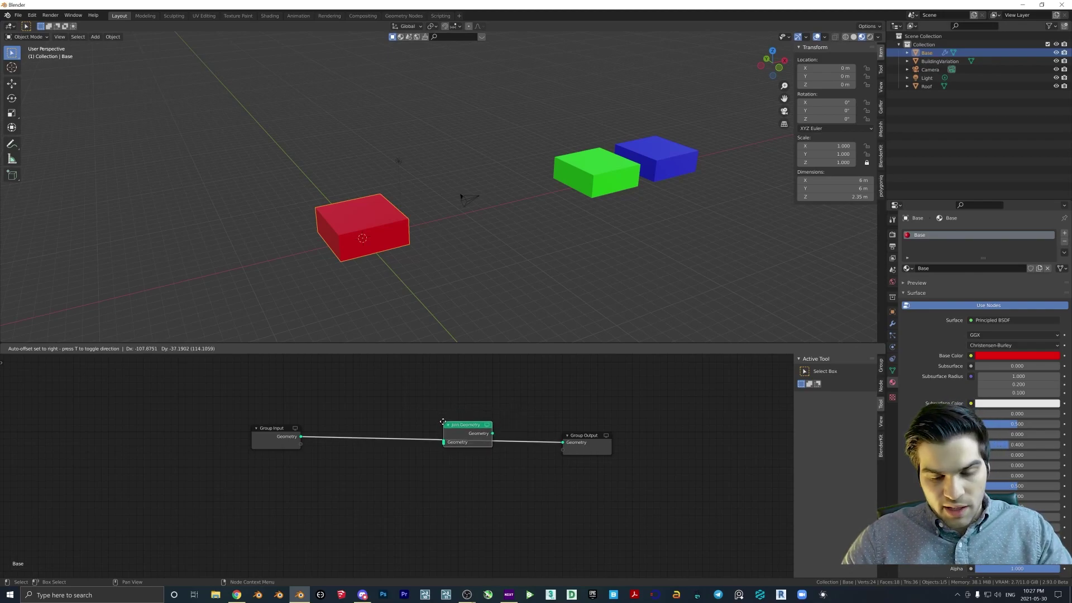
left_click(443, 423)
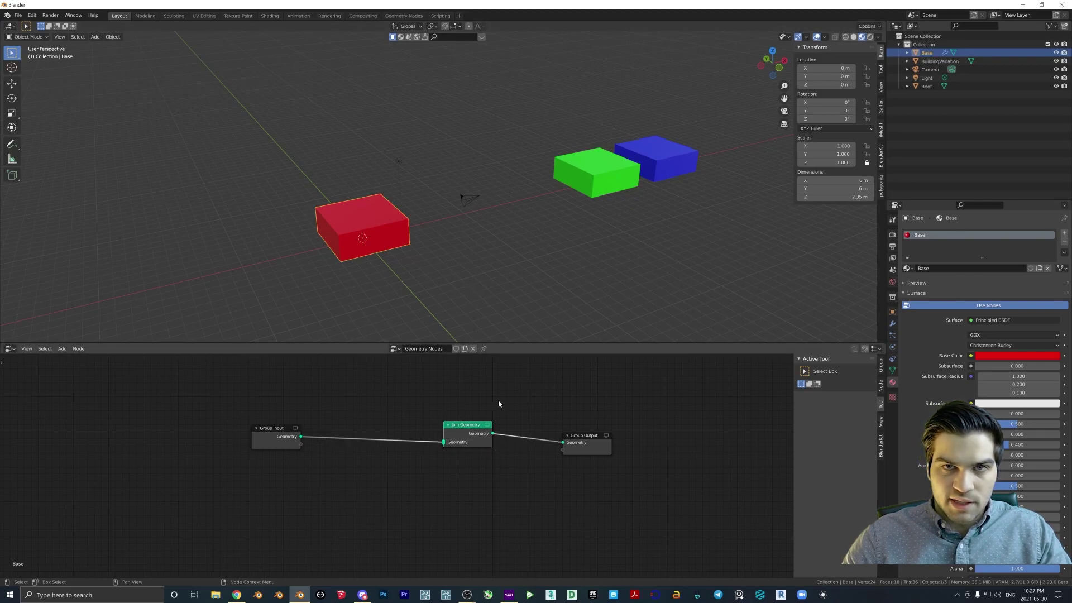
Make room beside the Group Input node and add a mesh Line node below the link to Join Geometry
left_click_drag(271, 438, 198, 444)
middle_click_drag(359, 510, 407, 487)
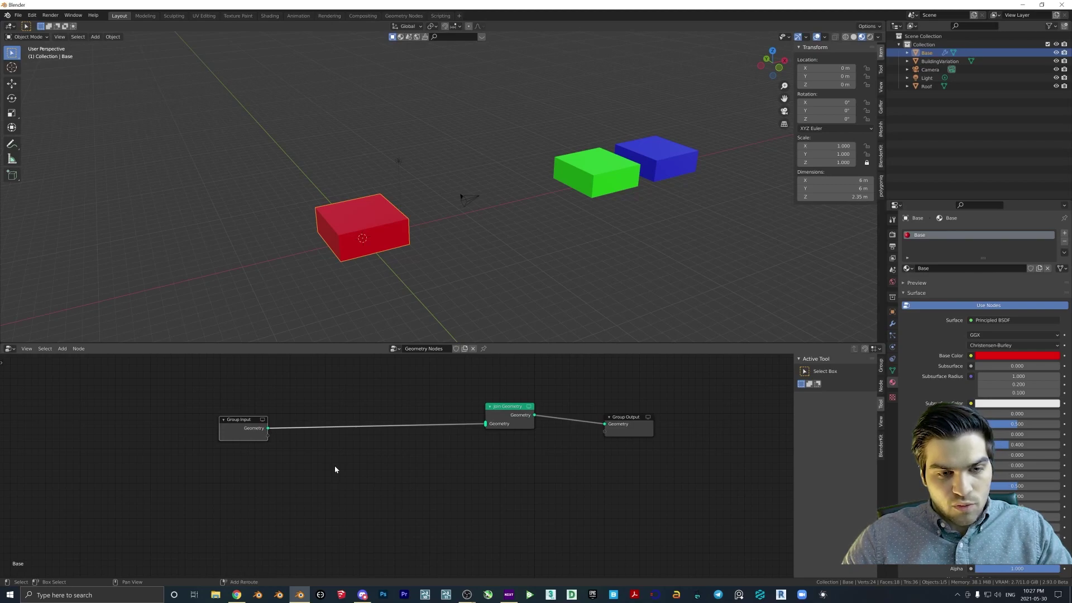
key("shift+a")
left_click(319, 465)
type("line")
key("Return")
left_click(390, 474)
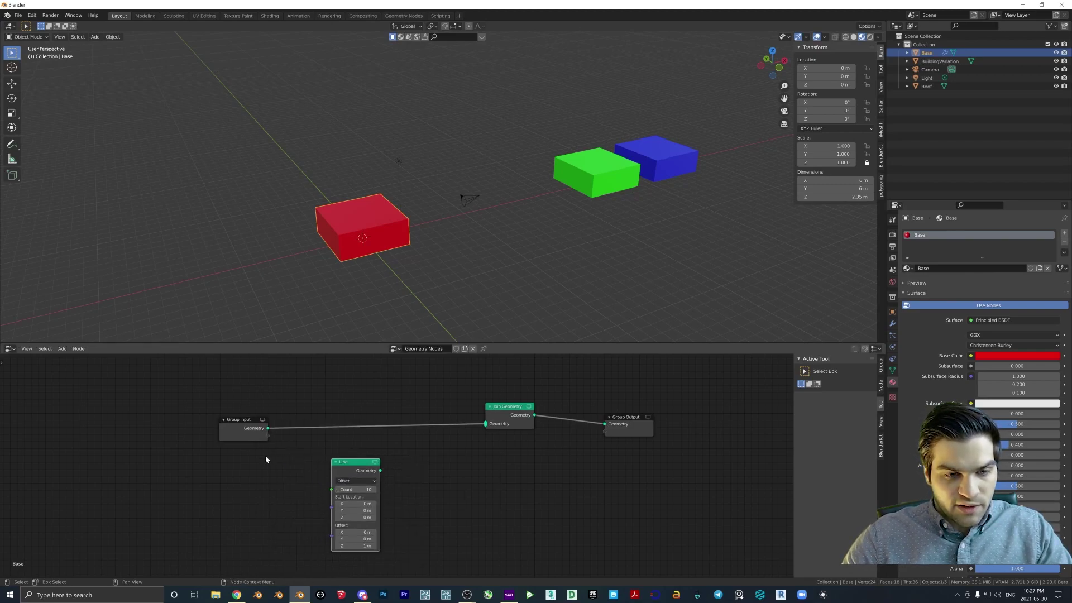
Expose the Line node's Count as a group input by linking it to the empty Group Input socket
left_click_drag(246, 435, 228, 452)
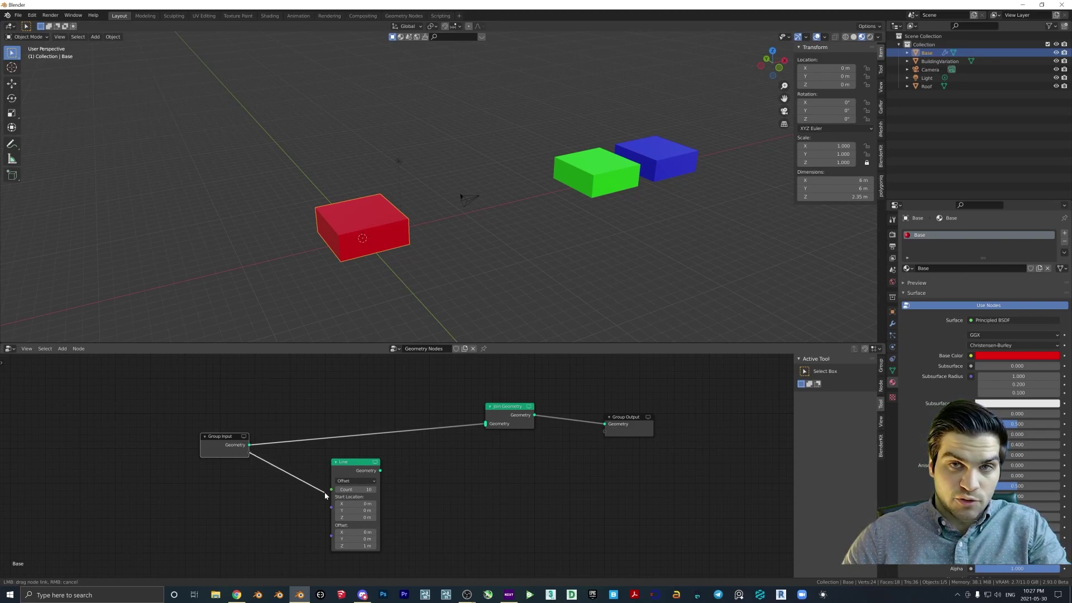
left_click_drag(335, 492, 334, 489)
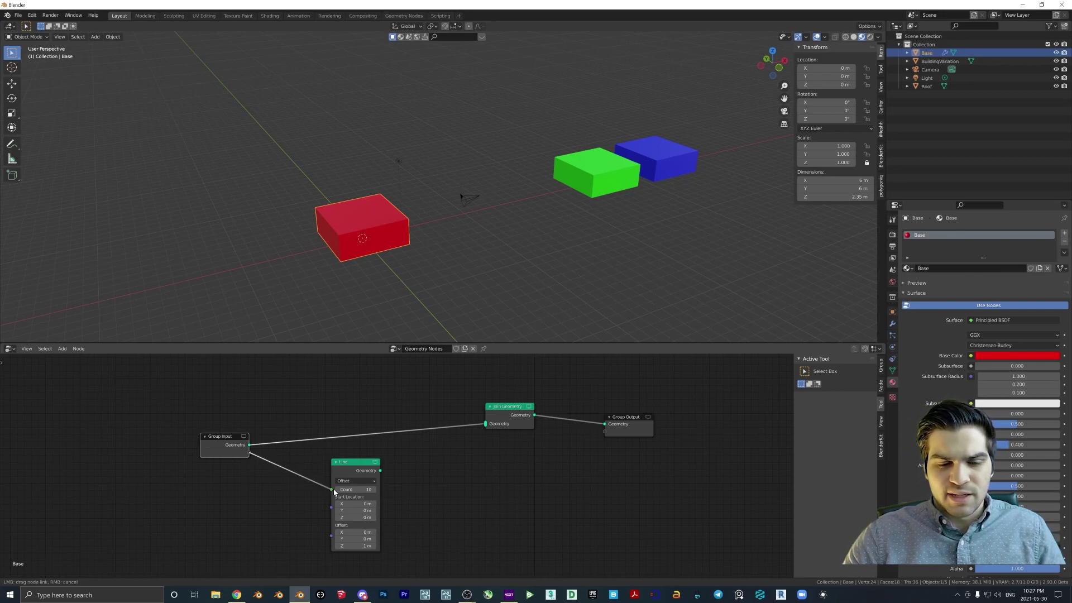
left_click_drag(334, 492, 334, 492)
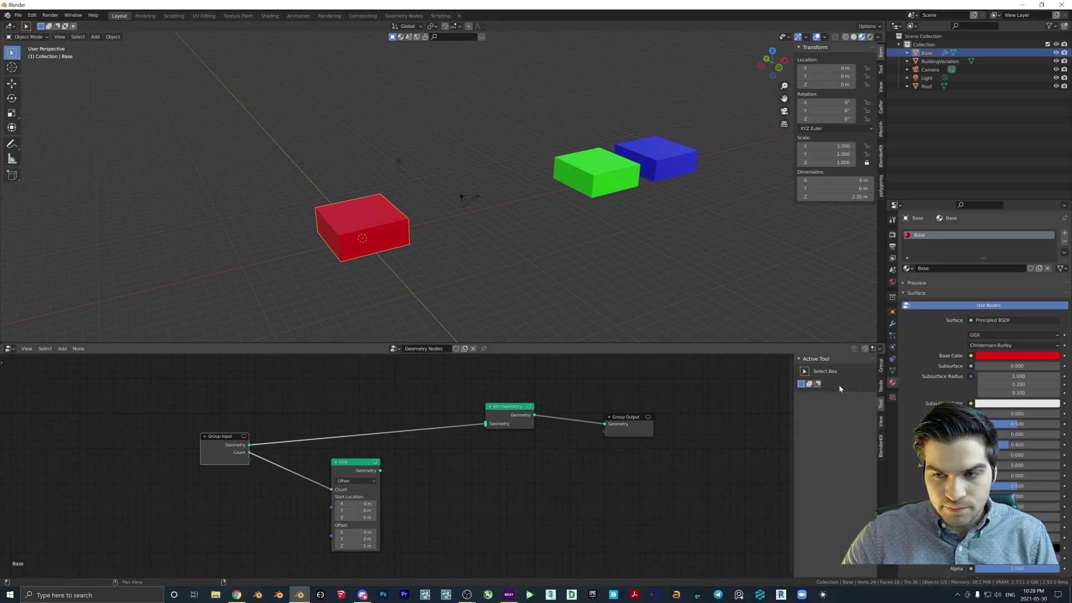
Rename the node group's Count input as Levels
left_click(881, 367)
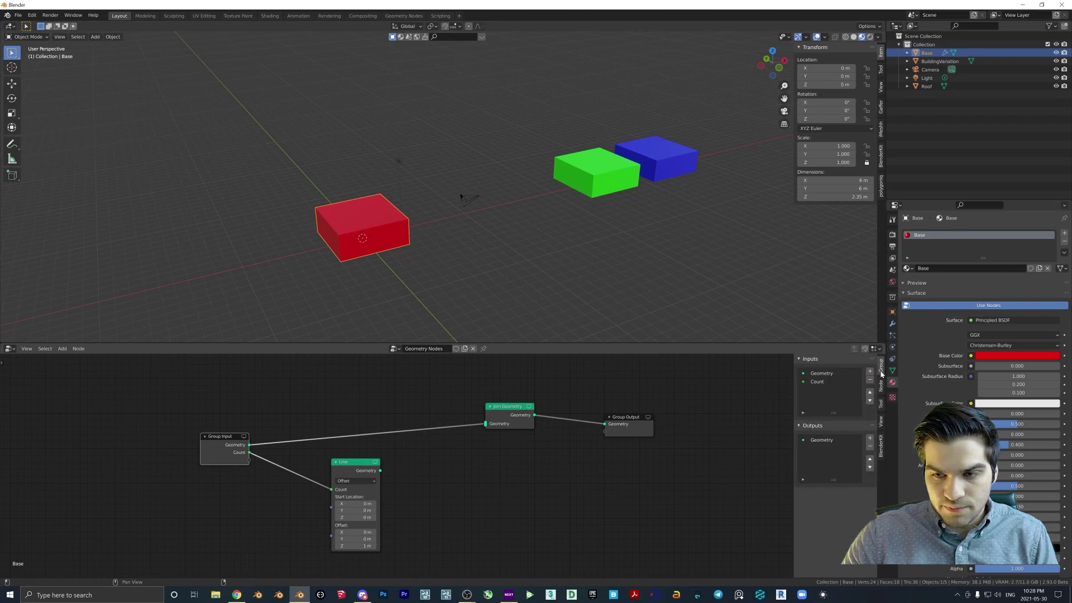
left_click(819, 383)
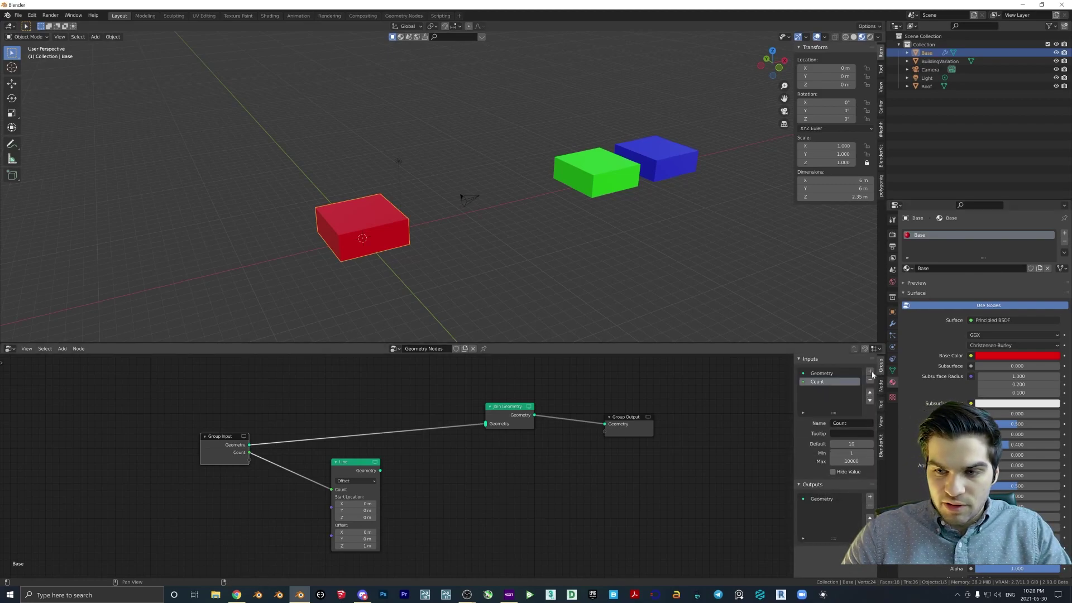
key("n")
key("n")
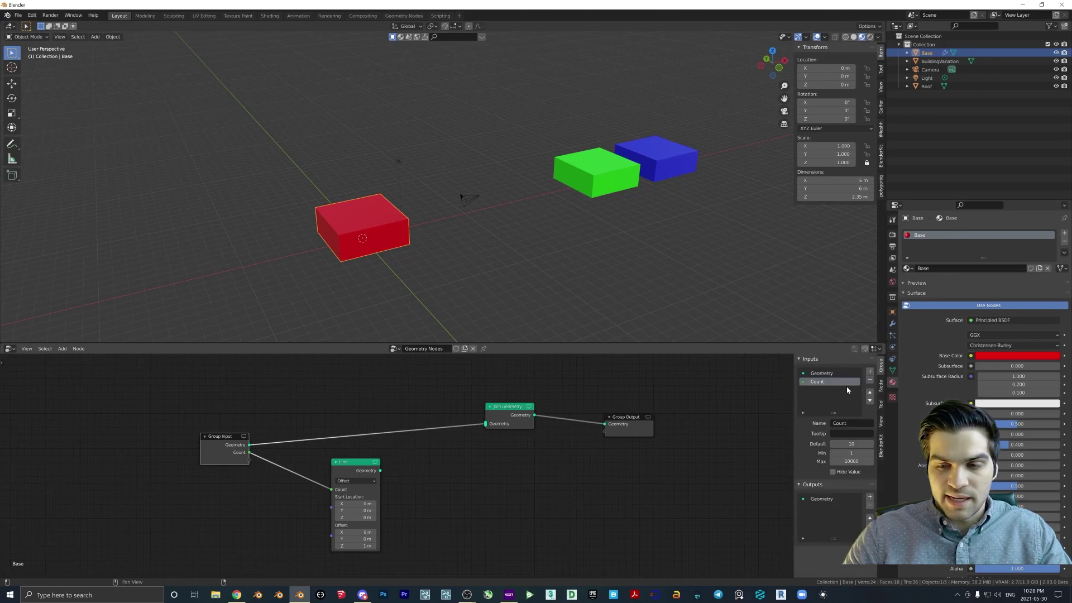
type("Levels")
key("Return")
Set the Levels input's default to 1 and its maximum to 20
left_click(843, 446)
key("Return")
key("Return")
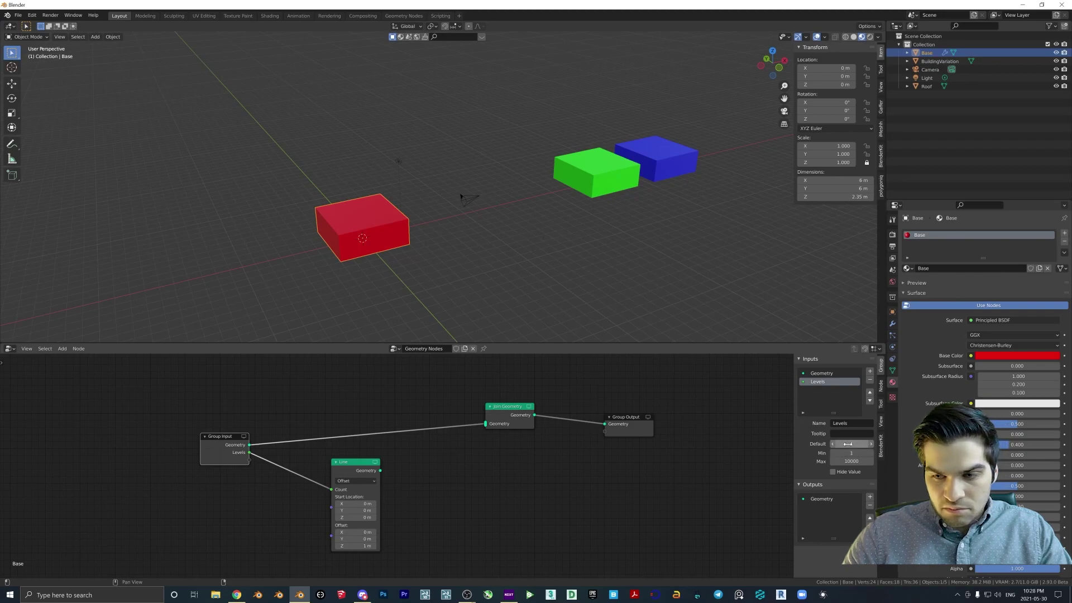
left_click(844, 461)
type("20")
key("Return")
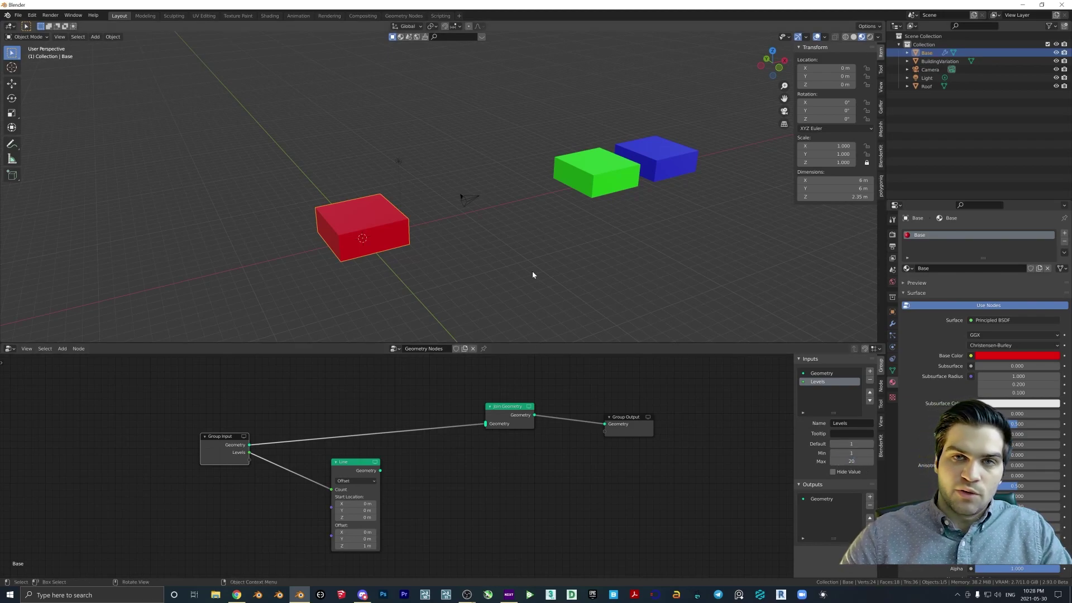
Raise Levels to 20 in the Base block's Geometry Nodes modifier
left_click(892, 325)
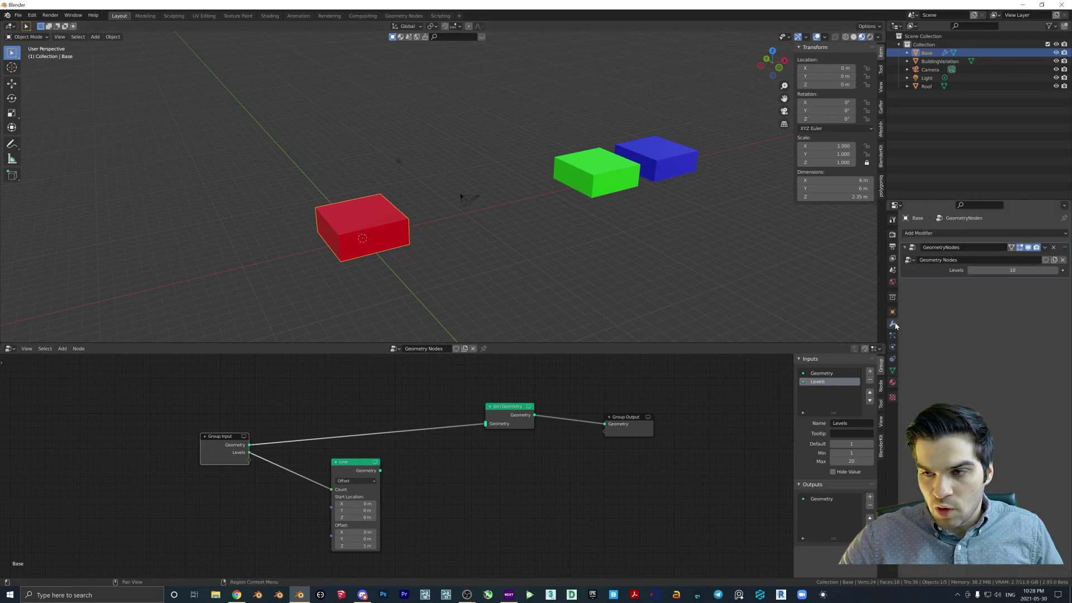
mouse_move(1012, 271)
left_mouse_down()
mouse_move(1045, 271)
mouse_move(1033, 271)
left_mouse_up()
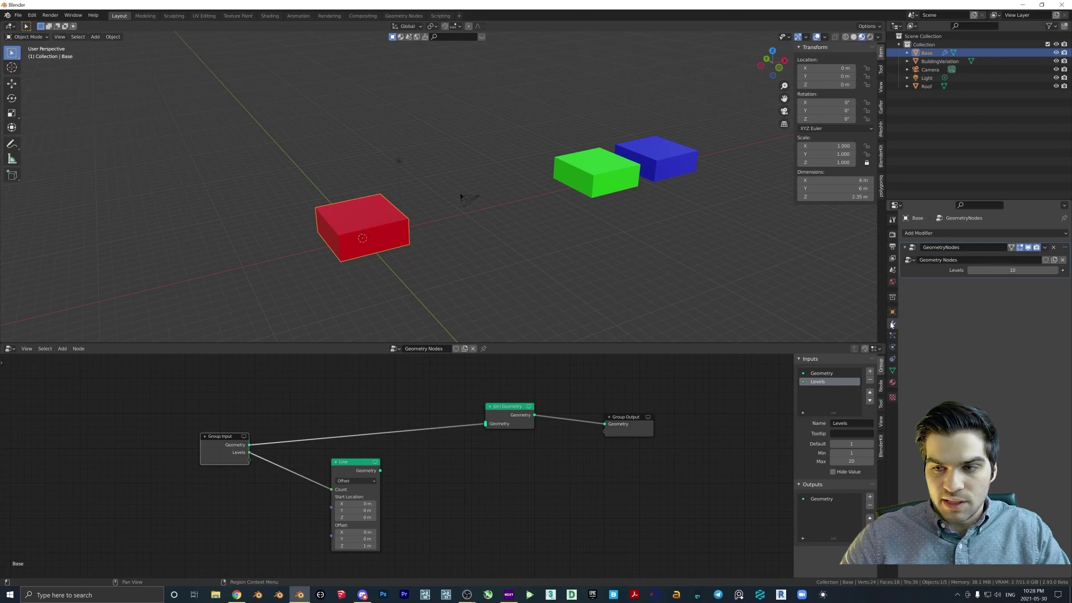
left_click_drag(1004, 271, 1049, 271)
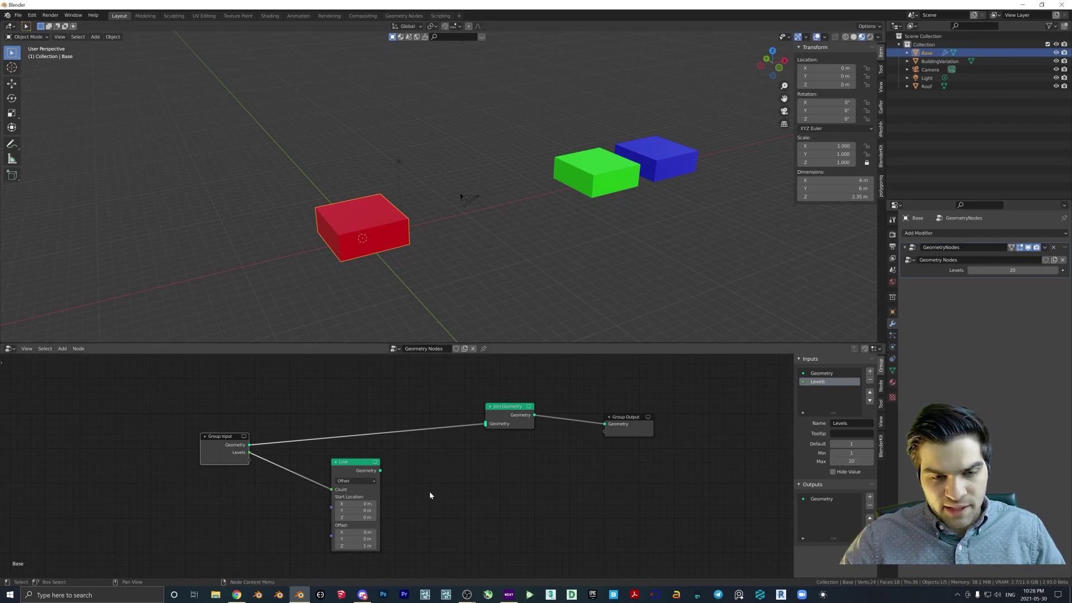
Add a Point Instance node beside the Line node and choose the green BuildingVariation block as its instanced object
left_click_drag(355, 467, 341, 471)
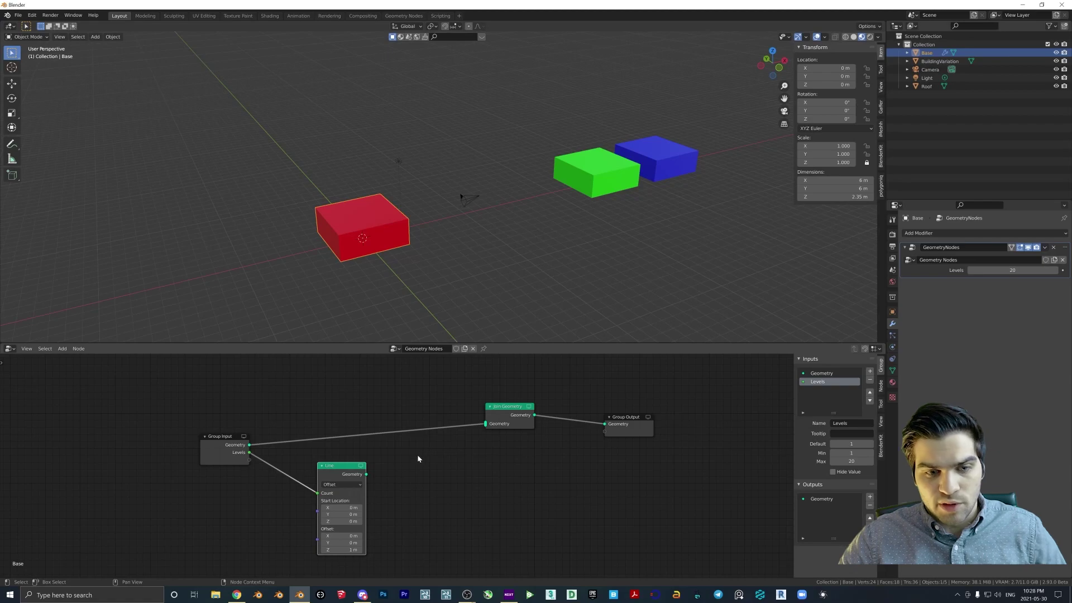
left_click_drag(337, 478, 257, 467)
middle_click_drag(350, 471, 346, 456)
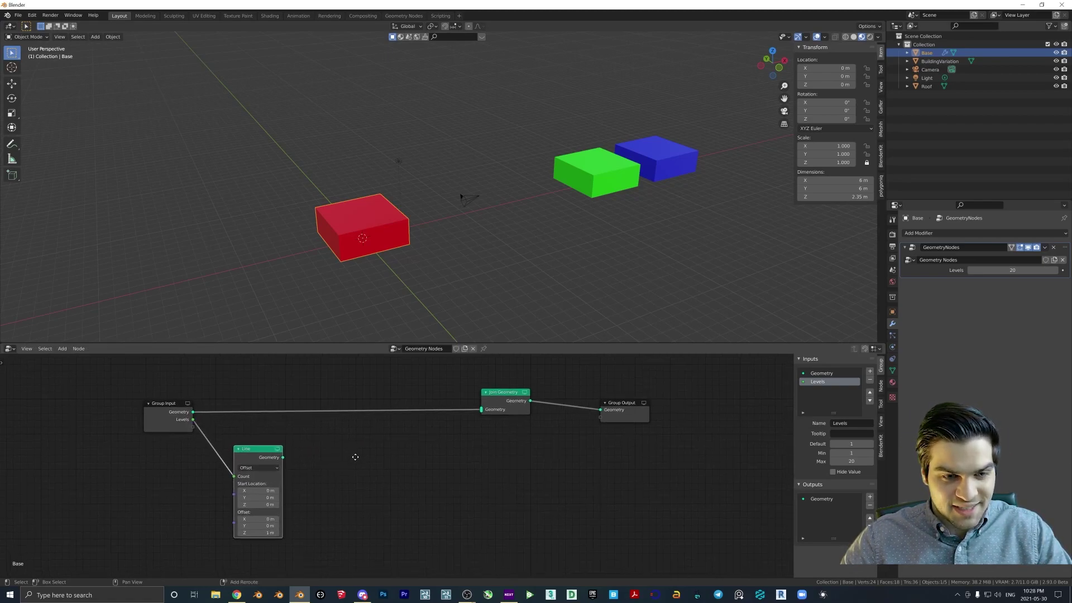
key("shift+a")
left_click(339, 458)
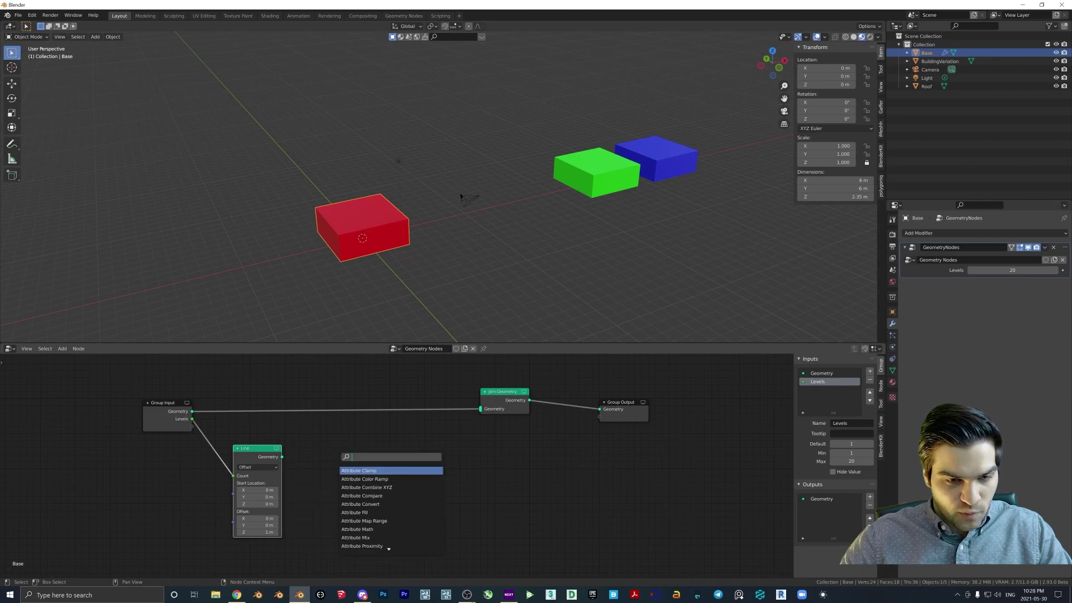
type("point")
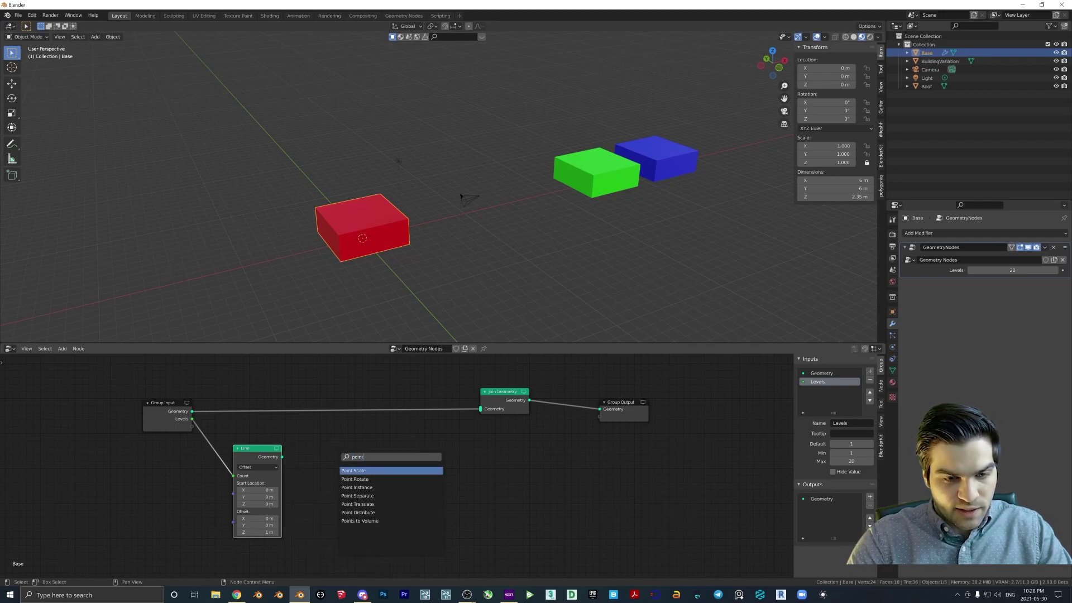
left_click(362, 488)
left_click(373, 458)
left_click(377, 492)
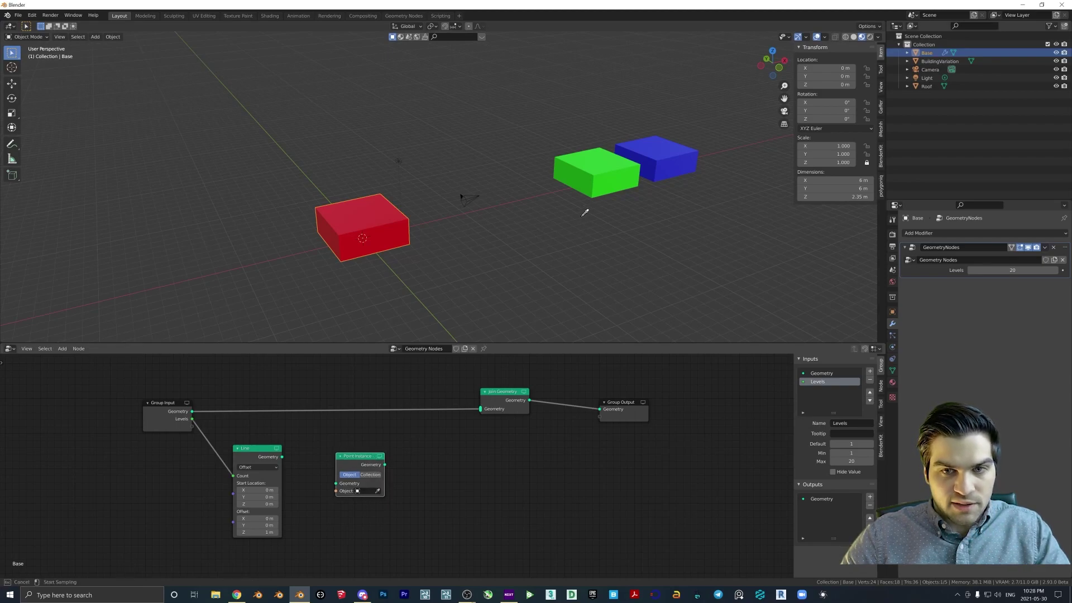
left_click(593, 173)
Connect the Line geometry through the Point Instance node into Join Geometry and view the resulting tower
left_click_drag(282, 456, 480, 410)
middle_click_drag(426, 270, 321, 132)
scroll(481, 168, "up", 2)
middle_click_drag(481, 167, 469, 189)
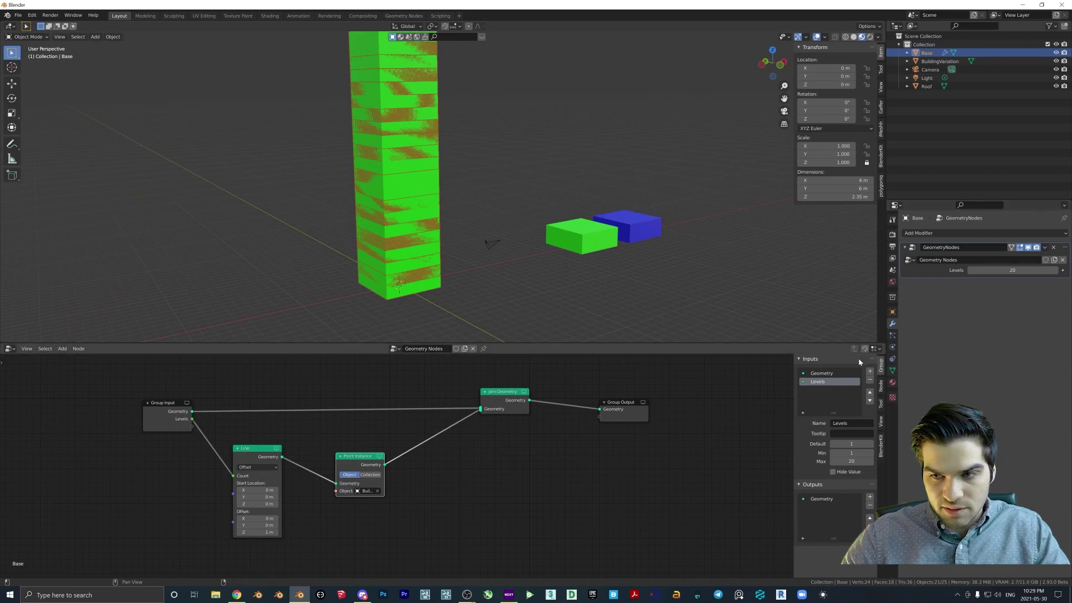
Set Levels to 2 in the Base block's modifier and the Line node's Start Location Z to 2.35 m
left_click(983, 271)
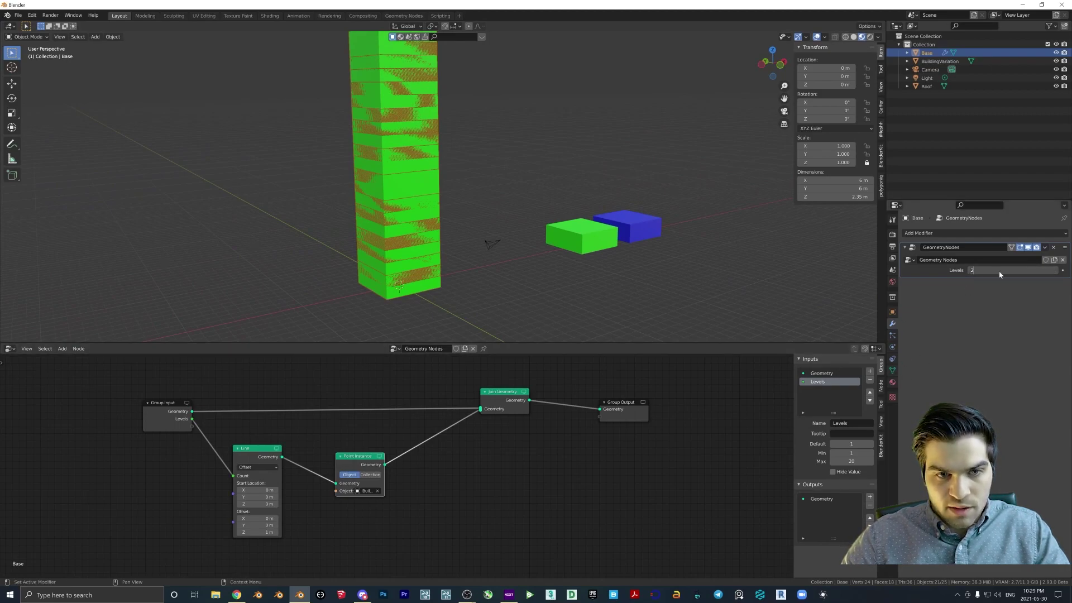
key("Return")
scroll(439, 211, "up", 3)
middle_click_drag(439, 210, 433, 195, "shift")
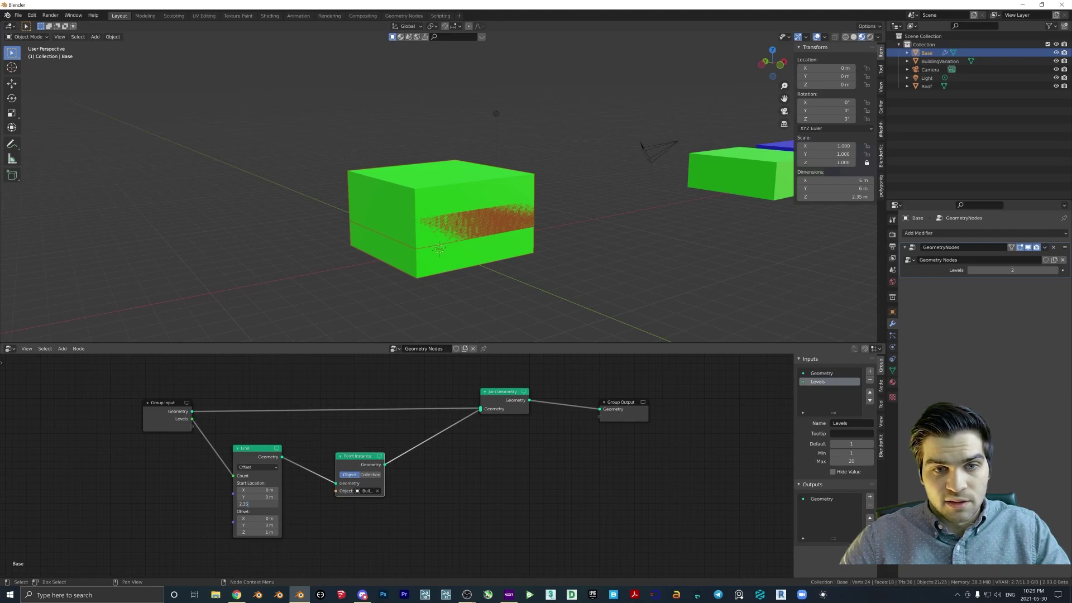
key("Return")
middle_click_drag(412, 255, 466, 223)
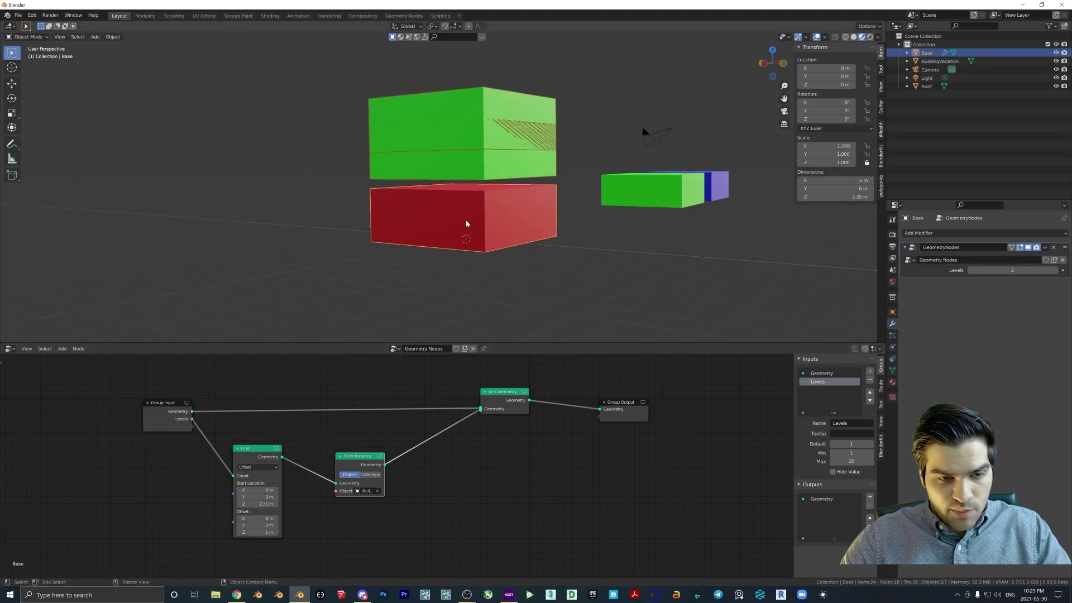
Try a Z offset of 0 m on the Line node, followed by a Z offset of 2.35 m
double_click(256, 532)
type("0")
key("Return")
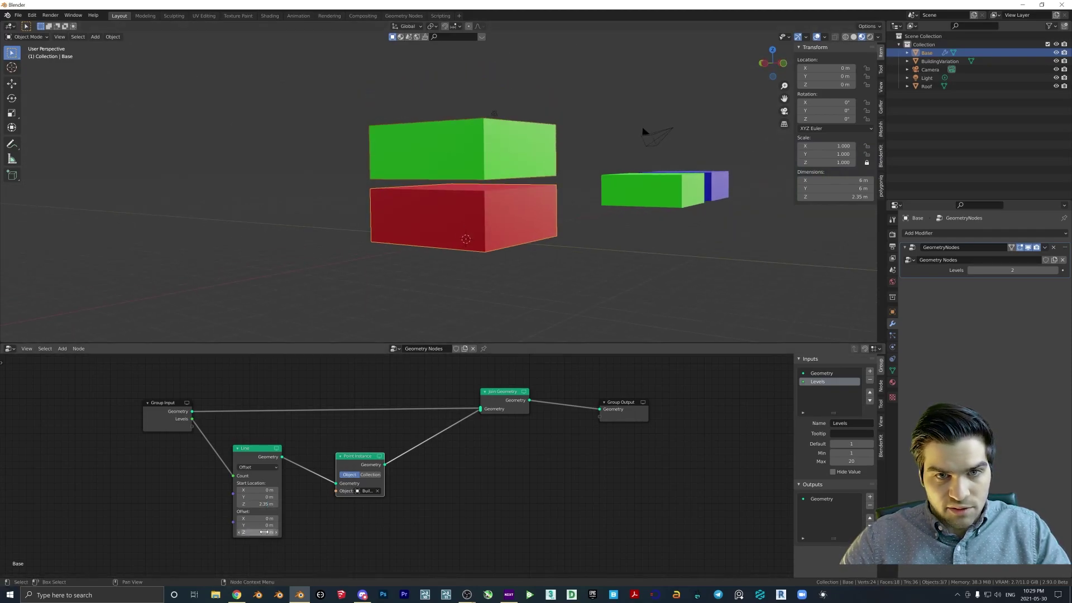
scroll(447, 249, "up", 3)
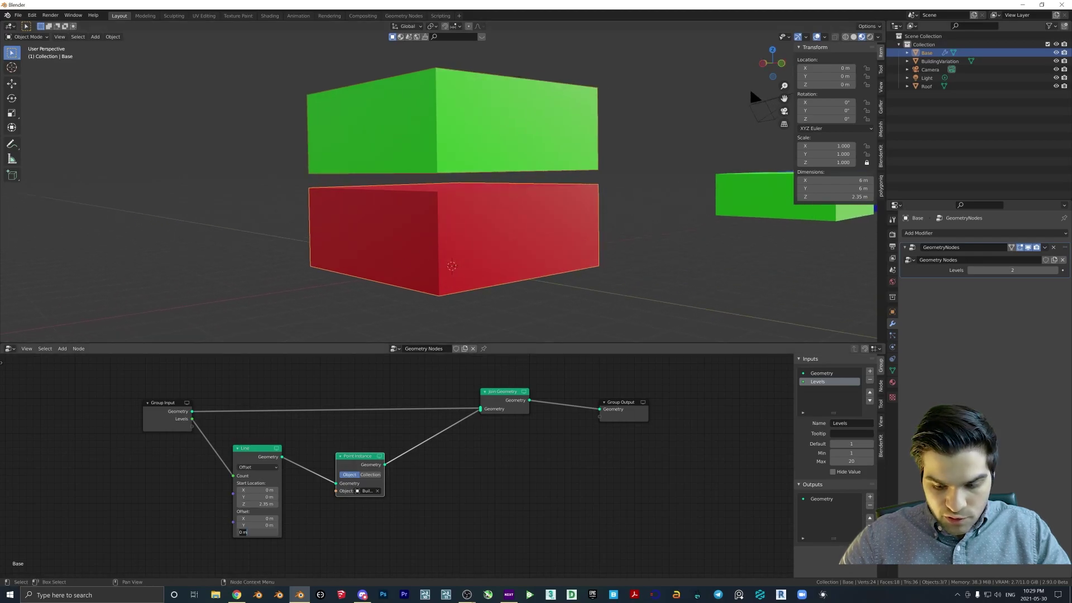
type("2.35")
key("Return")
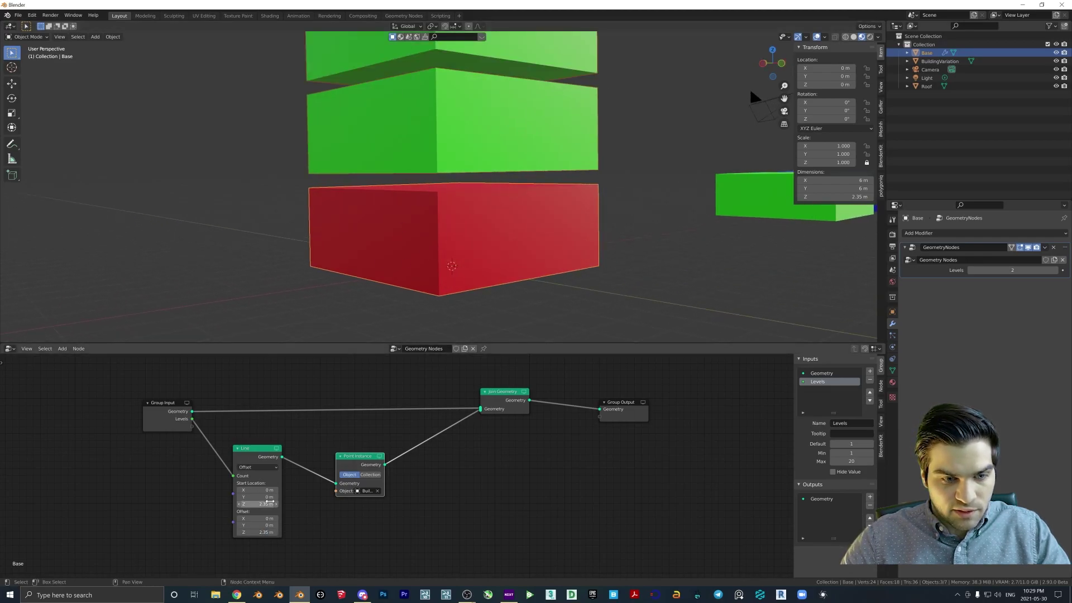
Reduce the Line node's Z offset to about 2.13 m and convert the green BuildingVariation block's transforms to deltas
left_click_drag(264, 532, 252, 532)
scroll(490, 282, "down", 3)
middle_click_drag(490, 283, 467, 288, "shift")
right_click(691, 196)
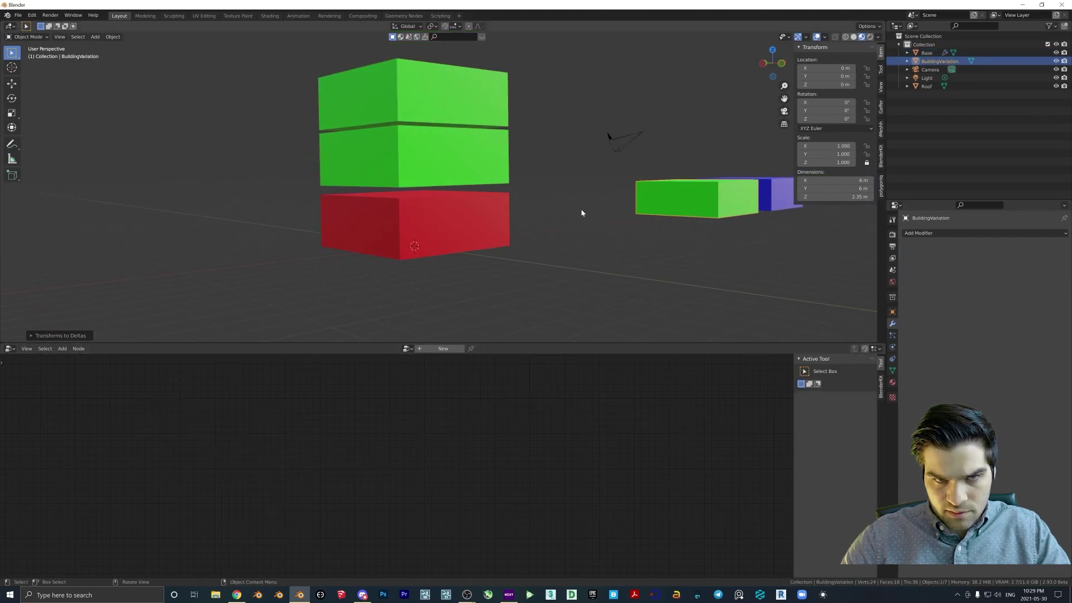
Set both the Start Location Z and the Offset Z of the Line node to 2 m
scroll(474, 169, "up", 2)
scroll(397, 468, "up", 1)
left_click_drag(253, 506, 274, 506)
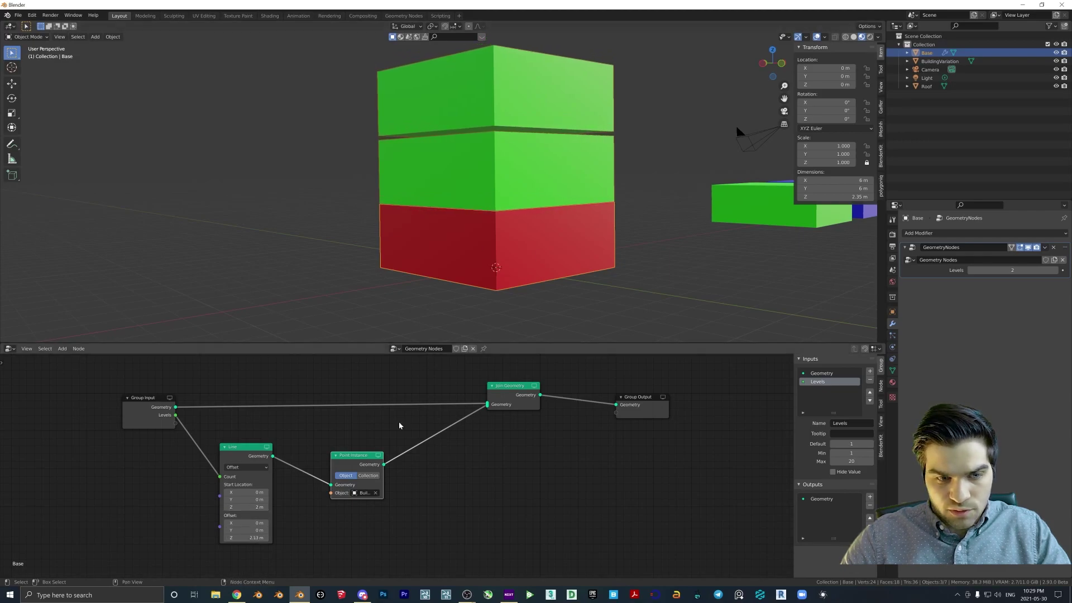
left_click(250, 538)
type("2")
key("Return")
middle_click_drag(468, 146, 471, 293)
scroll(470, 293, "down", 3)
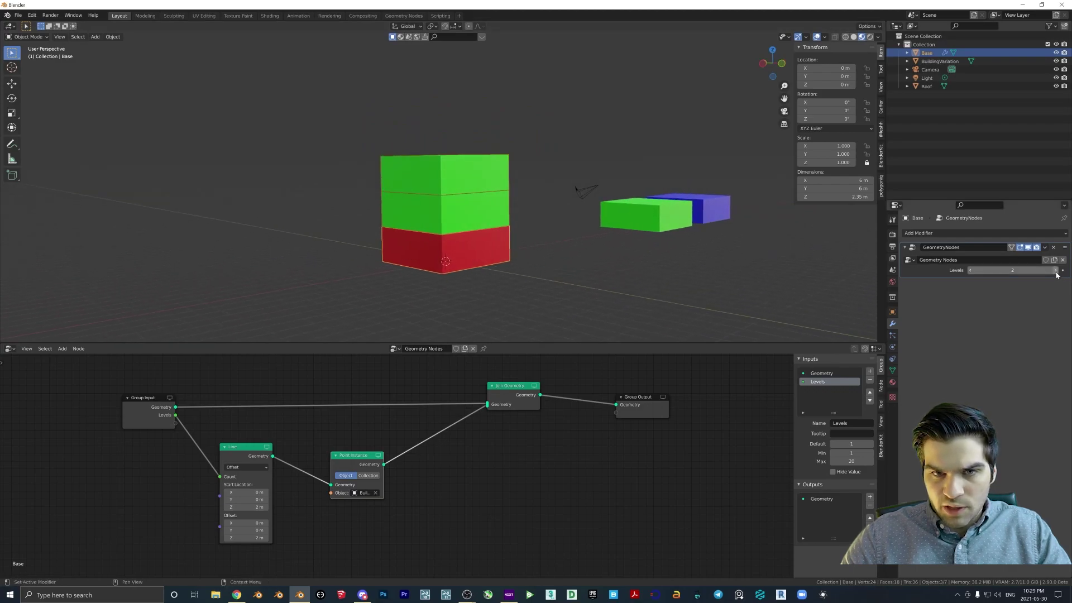
Test the stacking with higher and lower Levels values in the modifier, finishing at 3
left_click(1056, 270)
left_click(1055, 270)
left_click(1056, 270)
left_click(1056, 270)
scroll(641, 210, "down", 2)
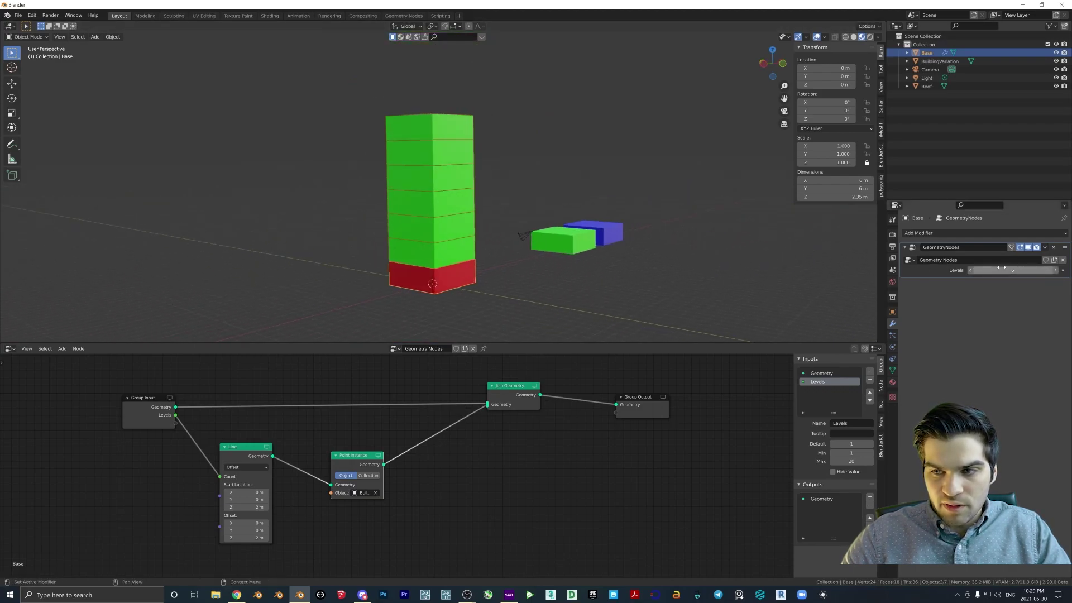
left_click(973, 271)
left_click_drag(972, 271, 984, 271)
scroll(524, 199, "down", 5)
middle_click_drag(524, 199, 512, 231, "shift")
mouse_move(987, 270)
left_mouse_down()
mouse_move(1032, 270)
mouse_move(970, 270)
mouse_move(1055, 270)
mouse_move(978, 270)
left_mouse_up()
scroll(491, 259, "up", 3)
scroll(491, 260, "up", 2)
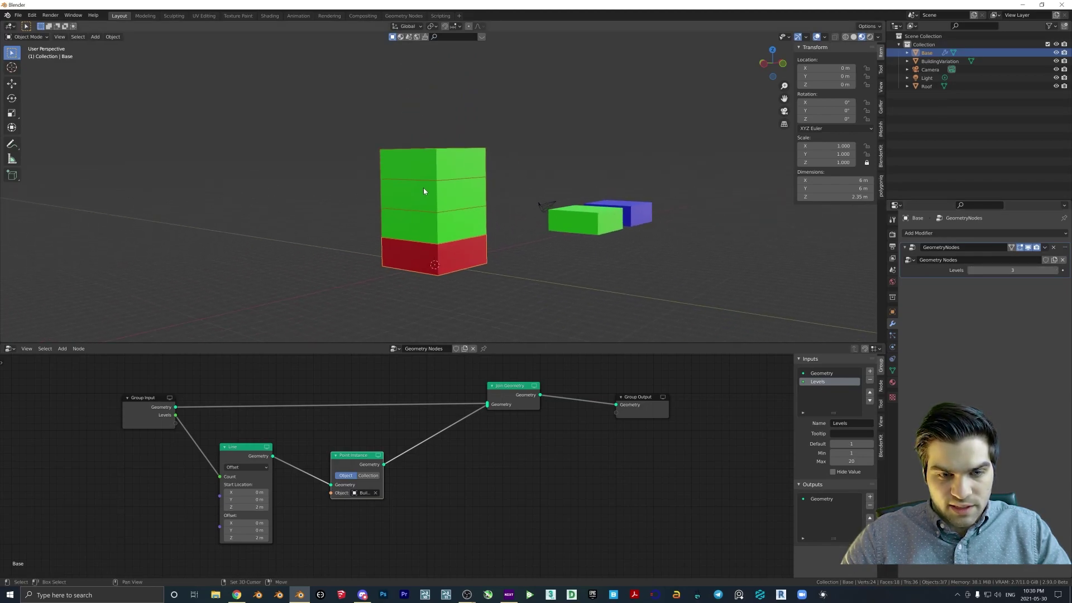
scroll(405, 453, "down", 2)
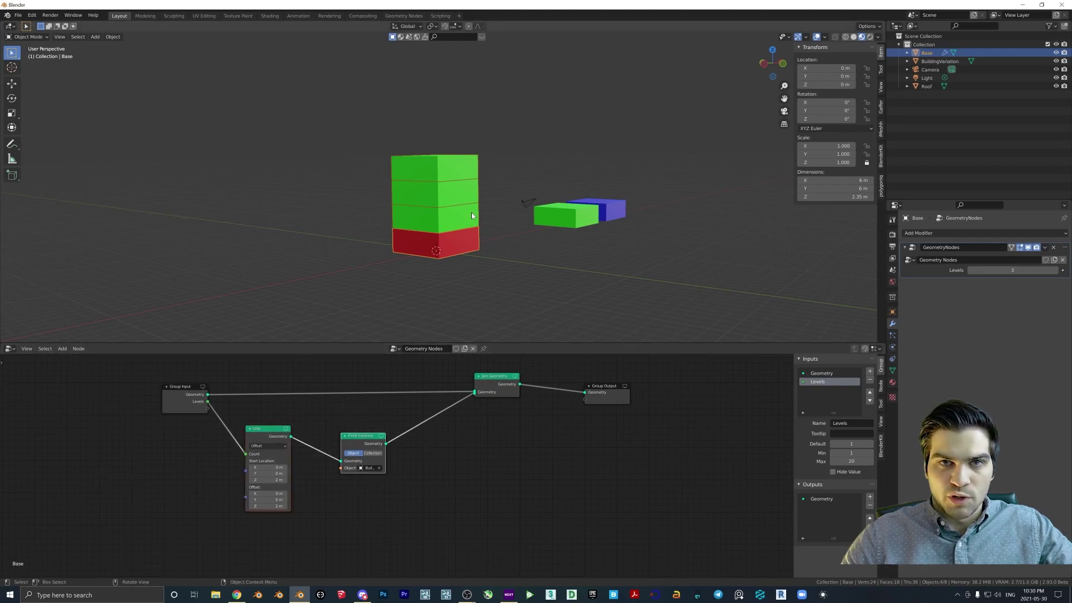
Move the Group Input node away from the others and add a second Line node below the first one
mouse_move(530, 217)
middle_mouse_down()
mouse_move(507, 234)
mouse_move(529, 219)
middle_mouse_up()
middle_click_drag(217, 426, 263, 416)
left_click_drag(216, 391, 157, 397)
scroll(404, 479, "down", 1)
middle_click_drag(407, 488, 464, 464)
scroll(429, 471, "down", 2)
left_click(430, 470)
scroll(493, 450, "down", 2)
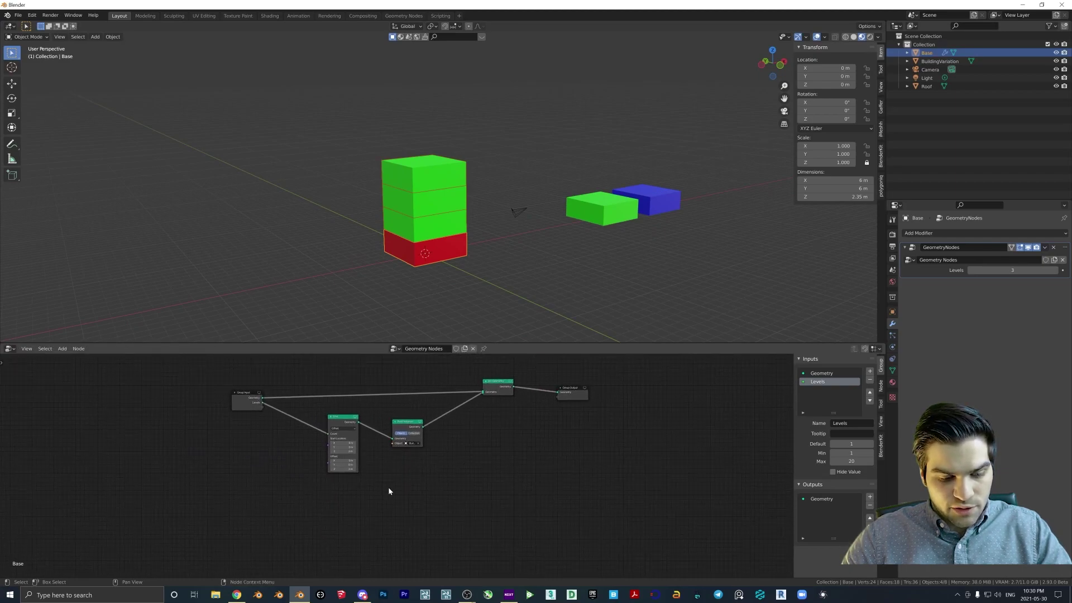
key("shift+a")
left_click(377, 465)
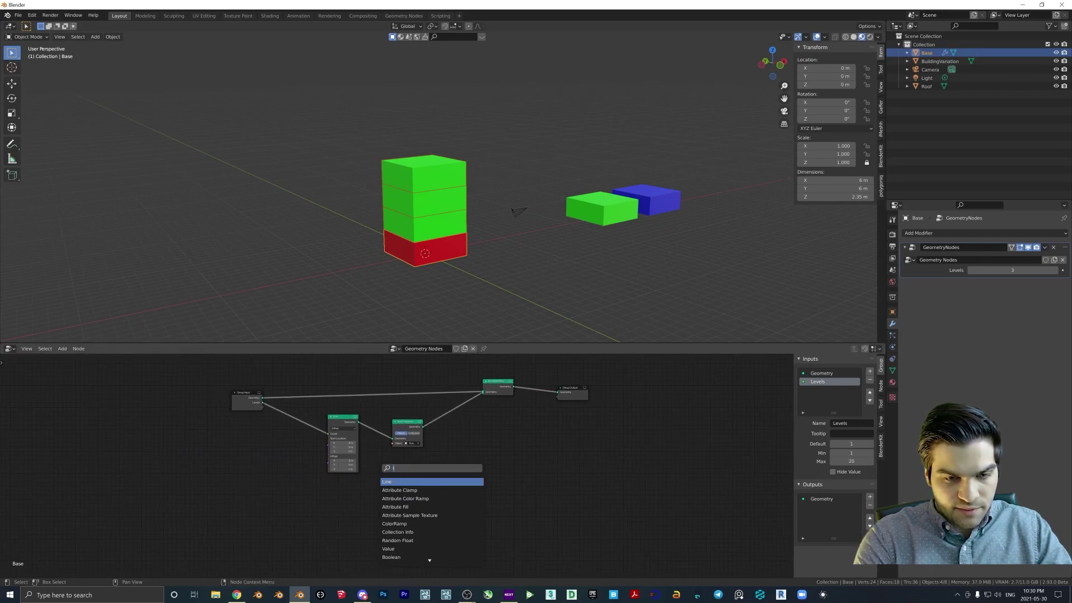
key("Return")
left_click(434, 480)
Insert a second Join Geometry node between the existing Join Geometry node and Group Output
key("shift+a")
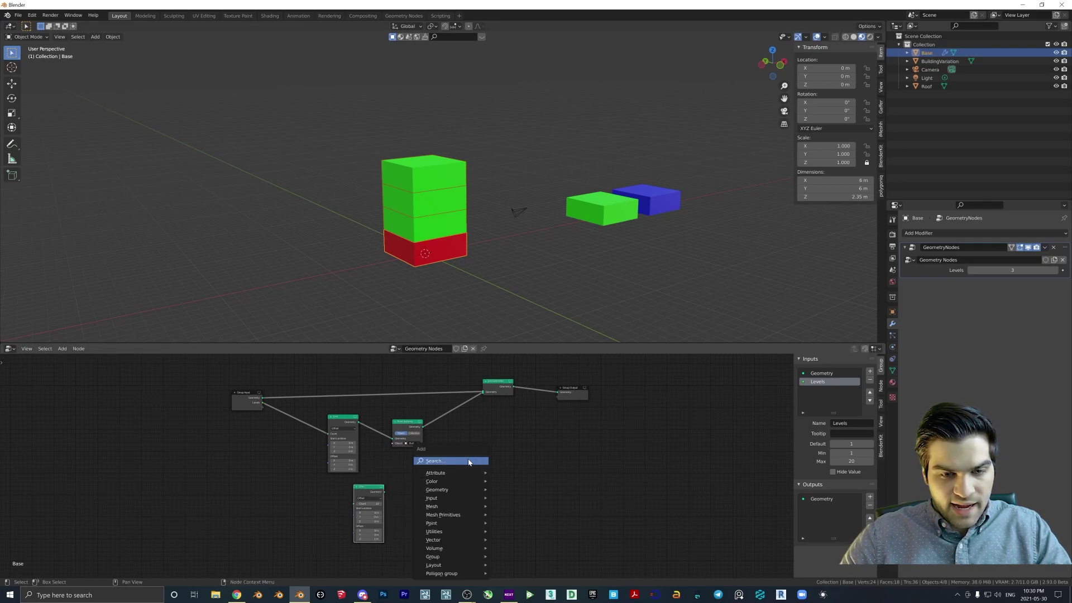
left_click(469, 462)
type("jo")
key("Return")
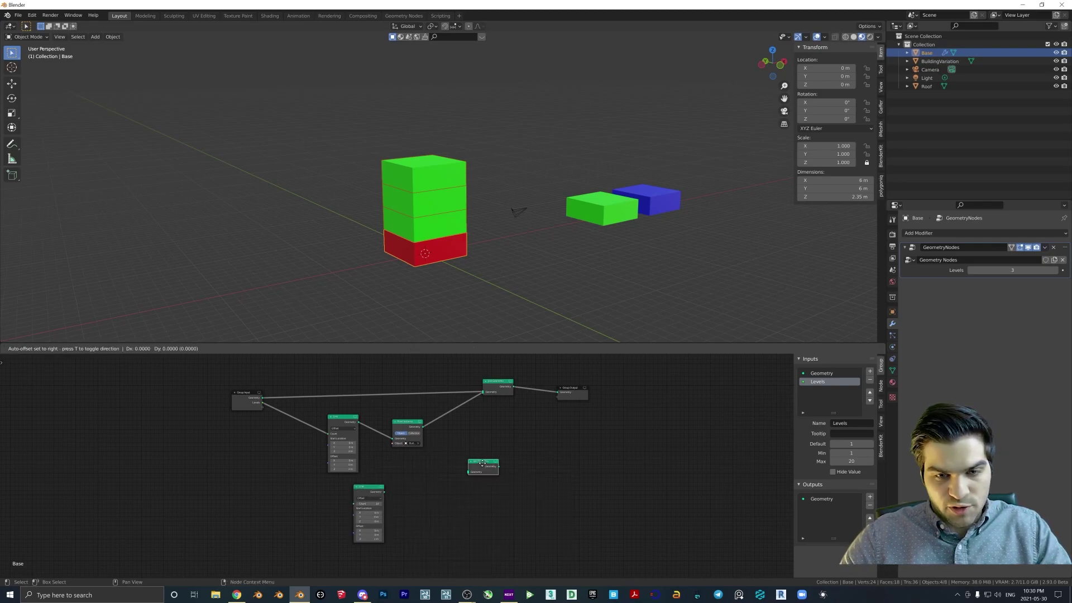
left_click(551, 387)
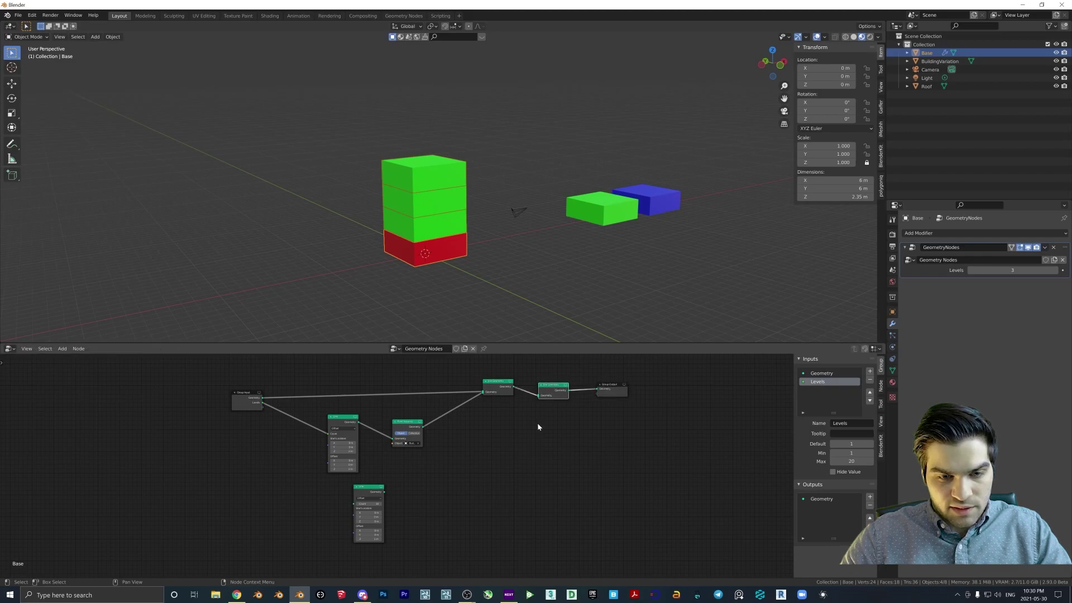
Add a second Point Instance node and connect the second Line node's geometry into it
key("shift+a")
left_click(466, 468)
type("p")
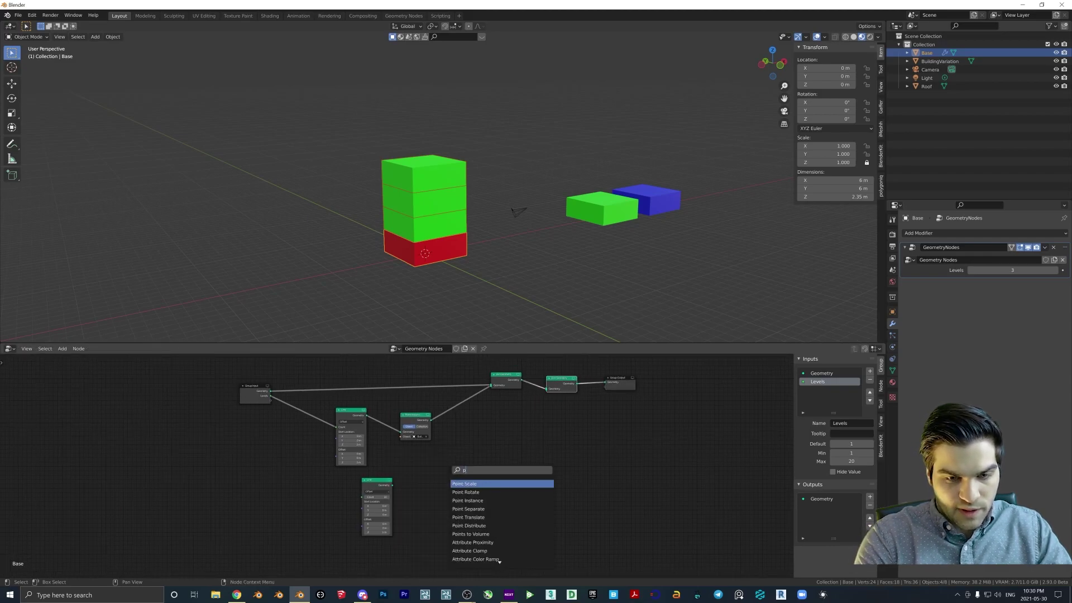
key("Down")
key("Down")
key("Return")
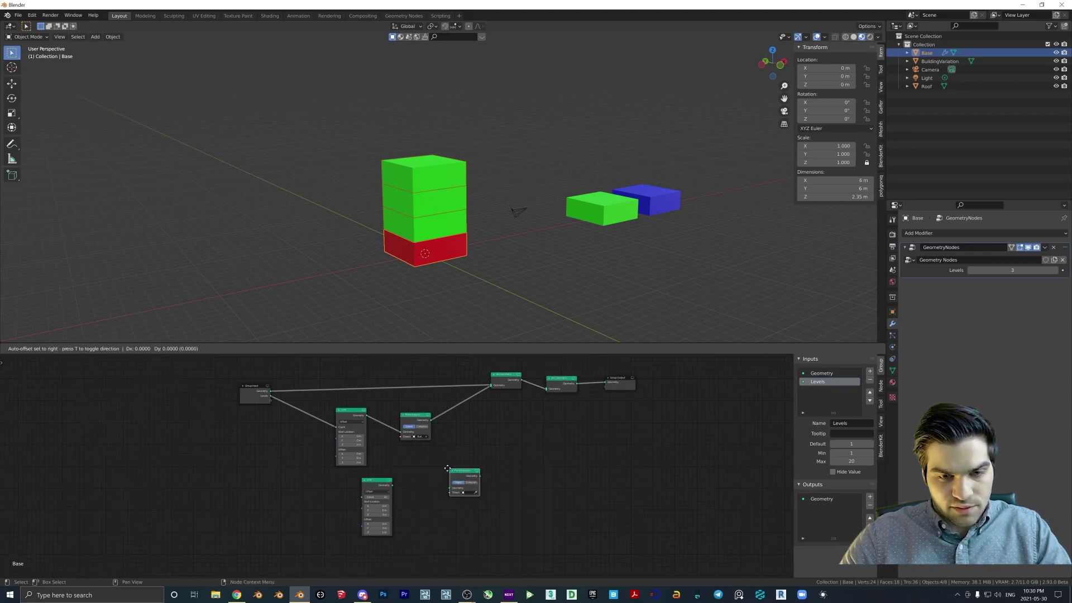
left_click(457, 452)
left_click_drag(390, 485, 459, 473)
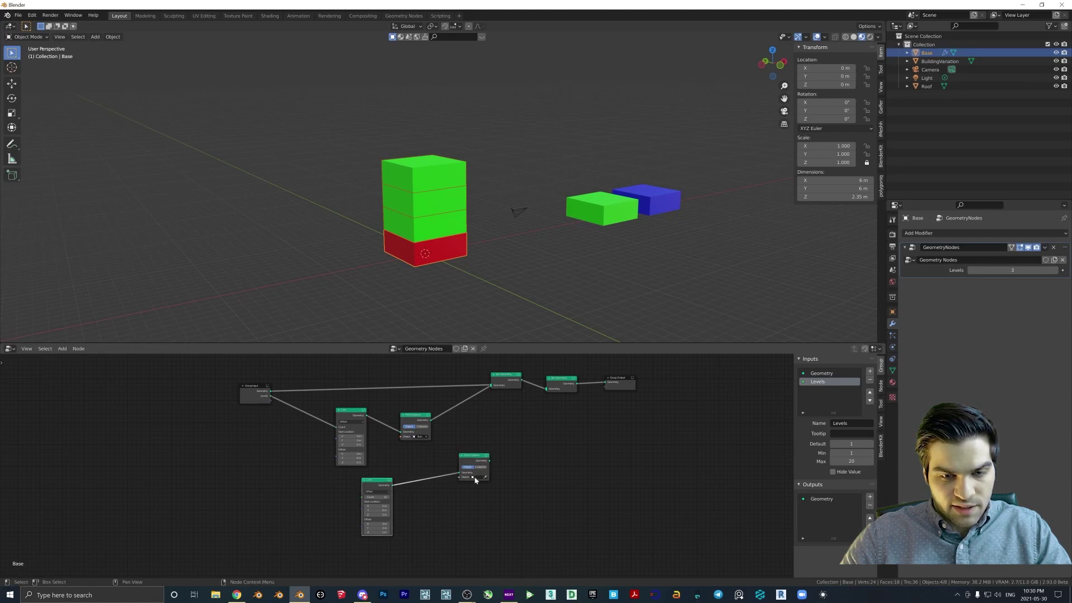
Choose the blue Roof block as the new Point Instance's object and connect its geometry to the second Join Geometry node
left_click(617, 216)
left_click_drag(489, 461, 547, 390)
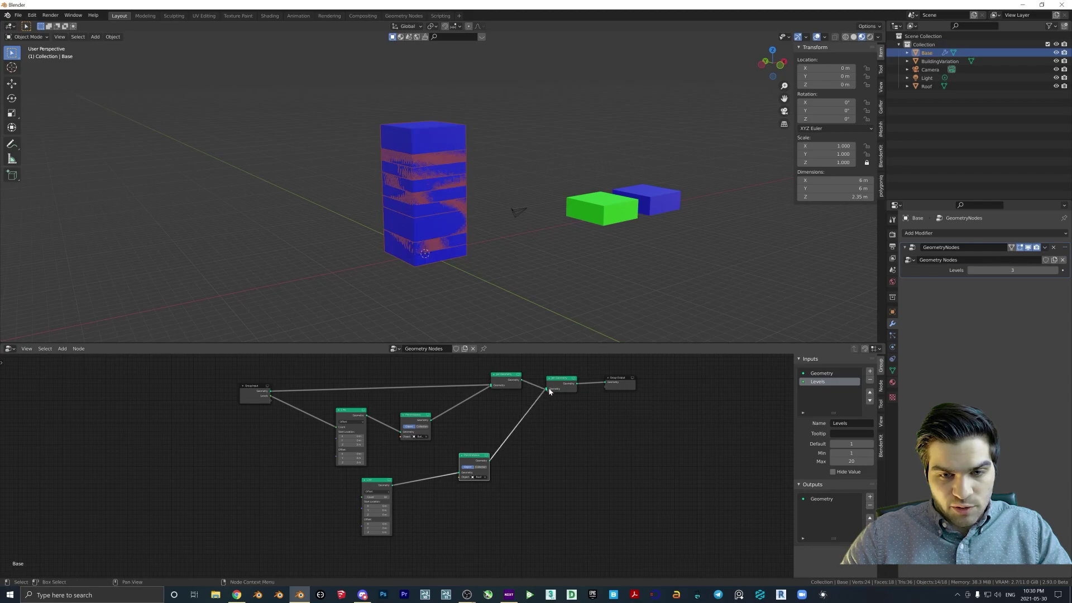
middle_click_drag(515, 458, 547, 442)
Add a Math node between Group Input and the second Line node, spacing these nodes apart to make room
left_click_drag(404, 469, 389, 470)
left_click_drag(279, 380, 253, 402)
key("shift+a")
left_click(310, 464)
type("m")
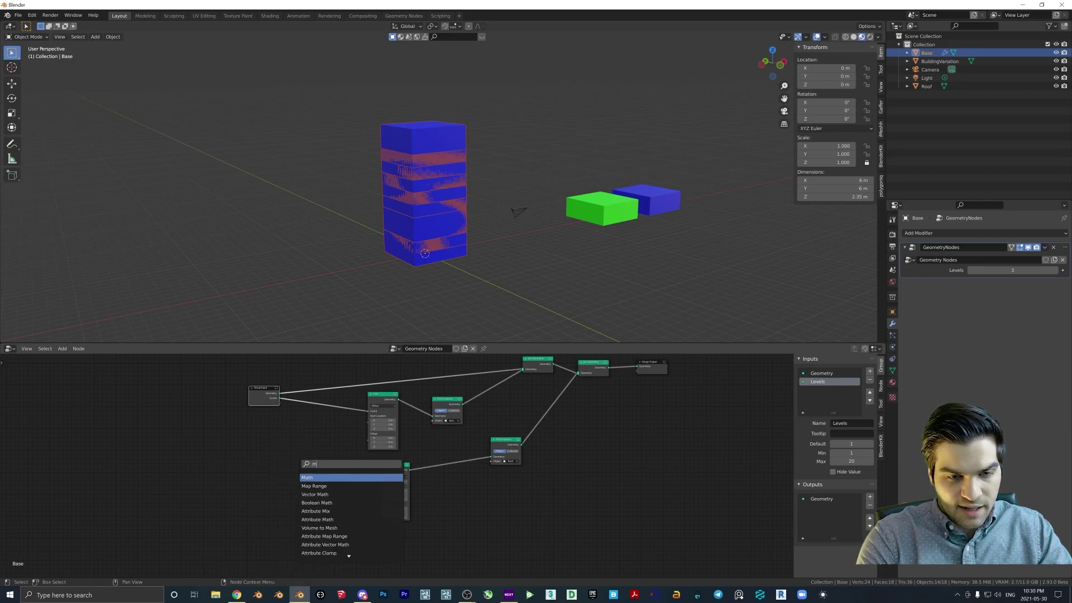
key("Return")
left_click(294, 456)
left_click_drag(389, 465, 436, 457)
Connect the Levels output to the Math node and set its operation to Multiply
left_click_drag(275, 405, 295, 480)
left_click(304, 469)
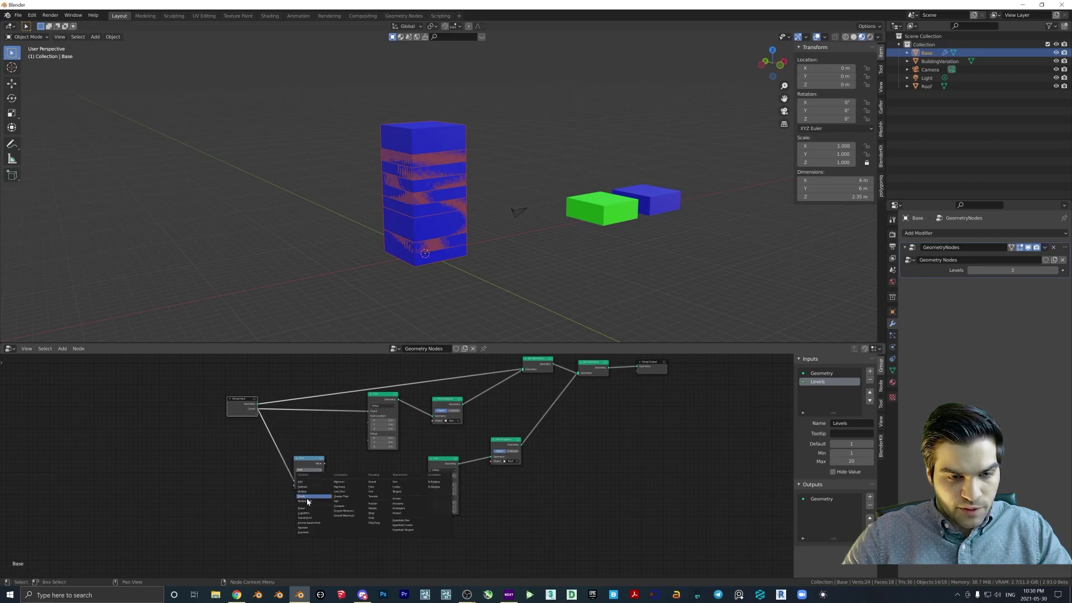
left_click(302, 491)
key("Return")
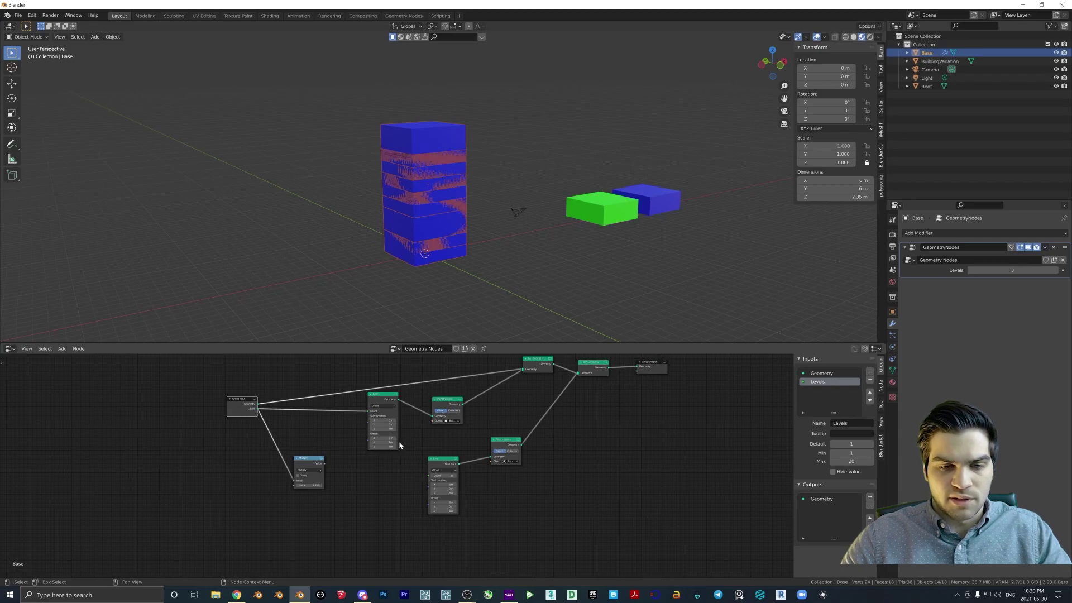
Add a second Math node using the Add operation beside the Multiply node
left_click_drag(387, 404, 387, 407)
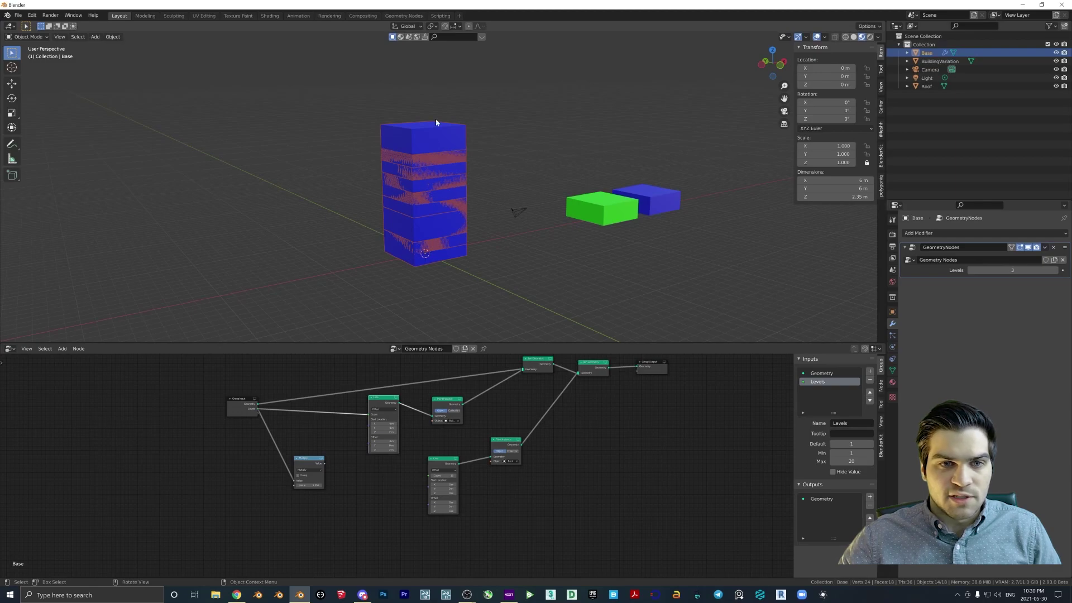
mouse_move(314, 460)
left_mouse_down()
mouse_move(302, 481)
mouse_move(301, 468)
left_mouse_up()
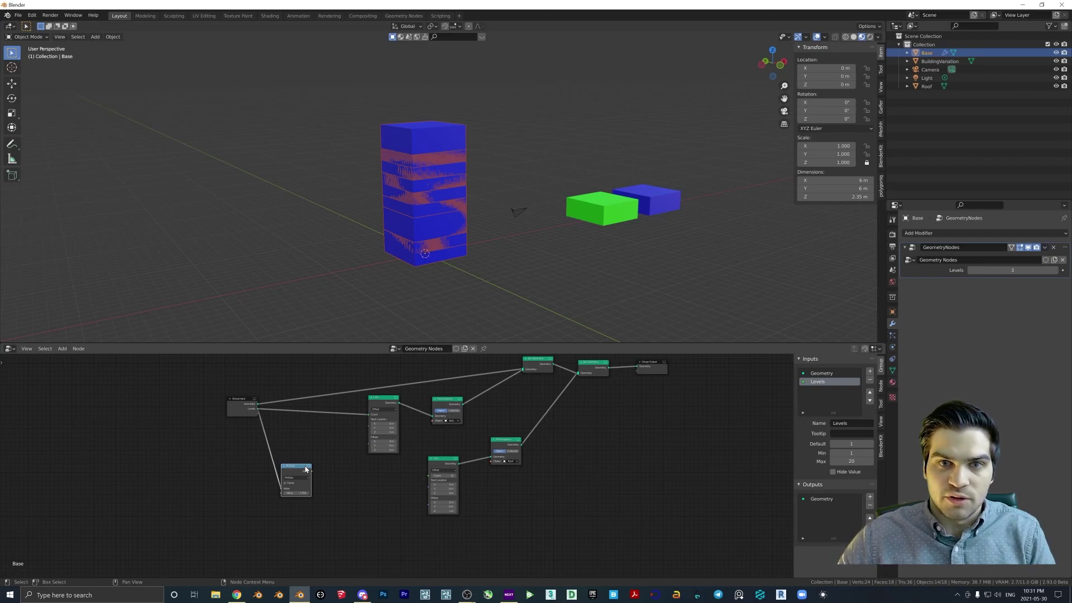
left_click_drag(305, 472, 308, 473)
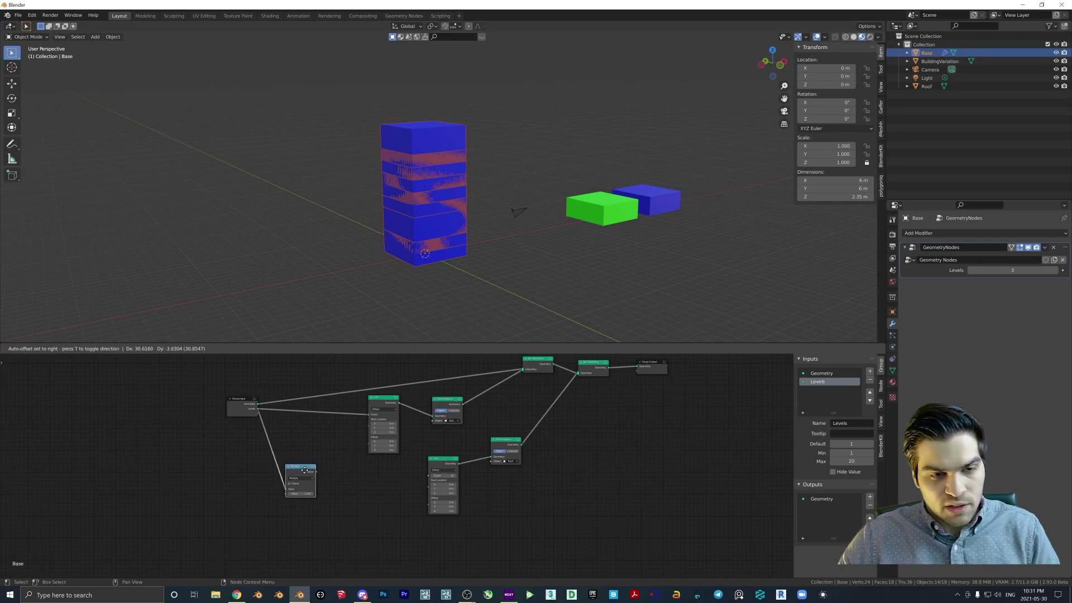
key("shift+a")
left_click(341, 469)
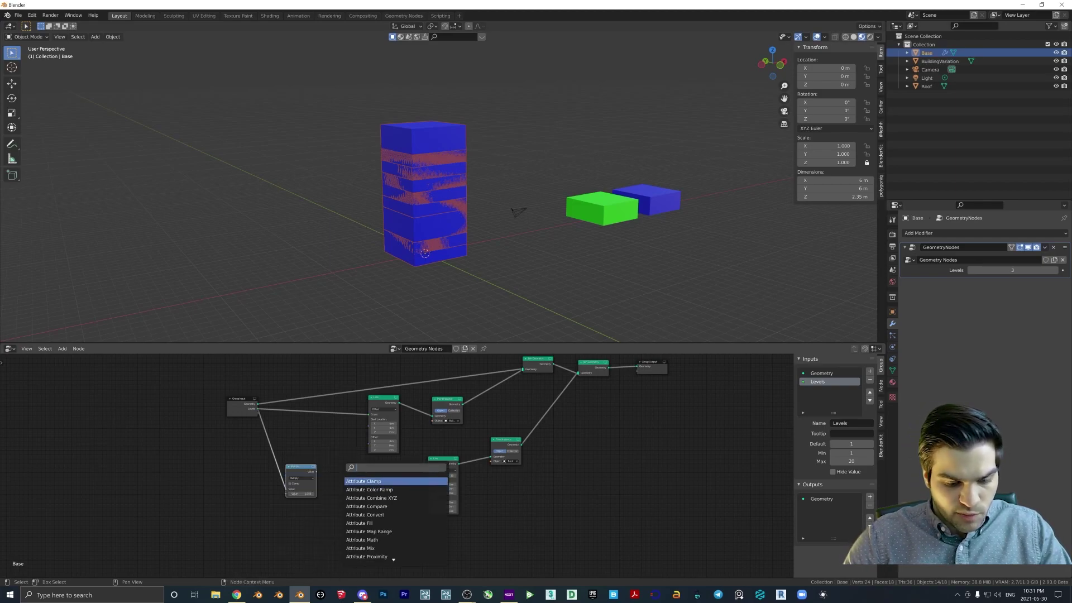
type("add")
key("Return")
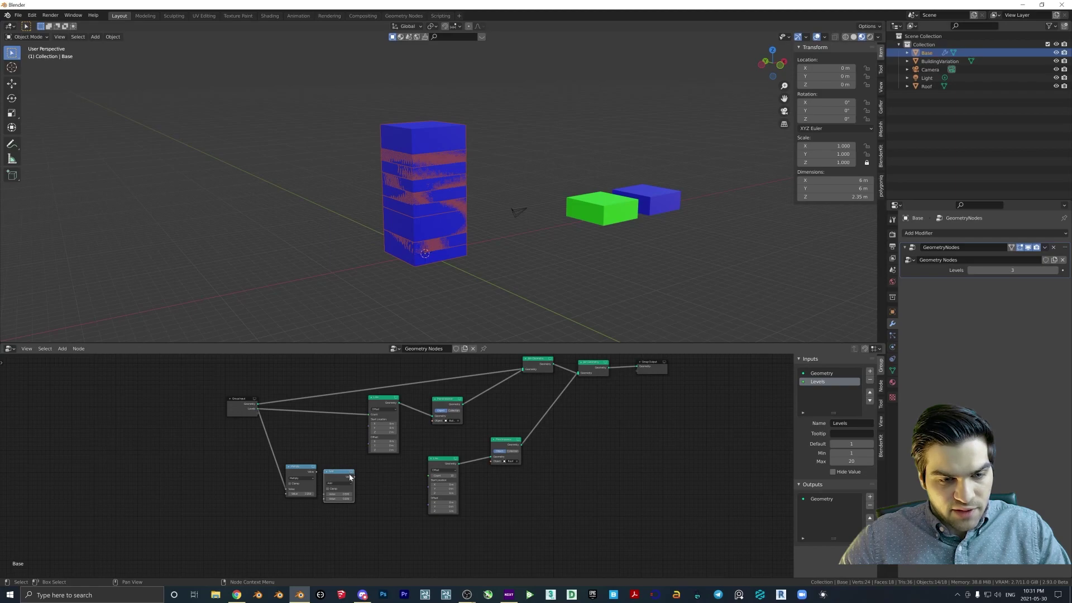
left_click(352, 479)
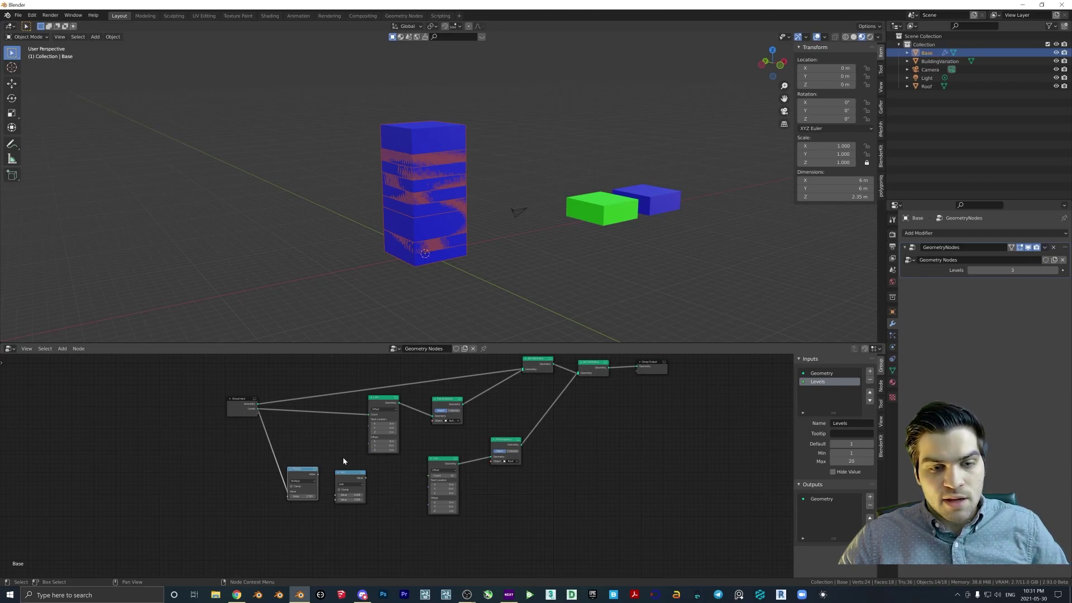
Rearrange the two Math nodes, connect the Multiply result into the Add node and enter the Add node's second value
left_click_drag(350, 472, 355, 477)
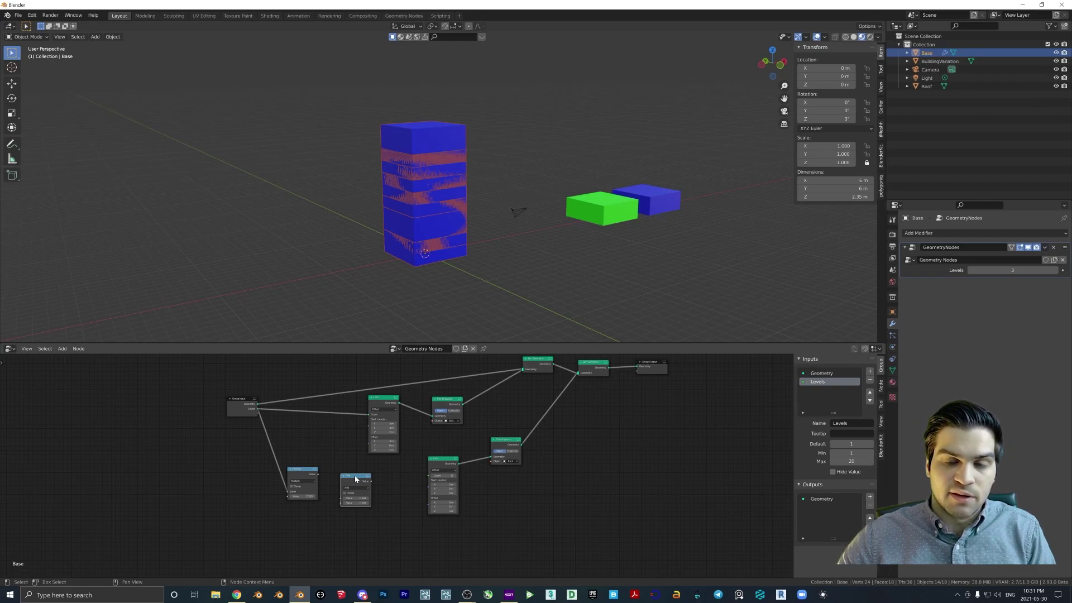
left_click_drag(297, 471, 273, 451)
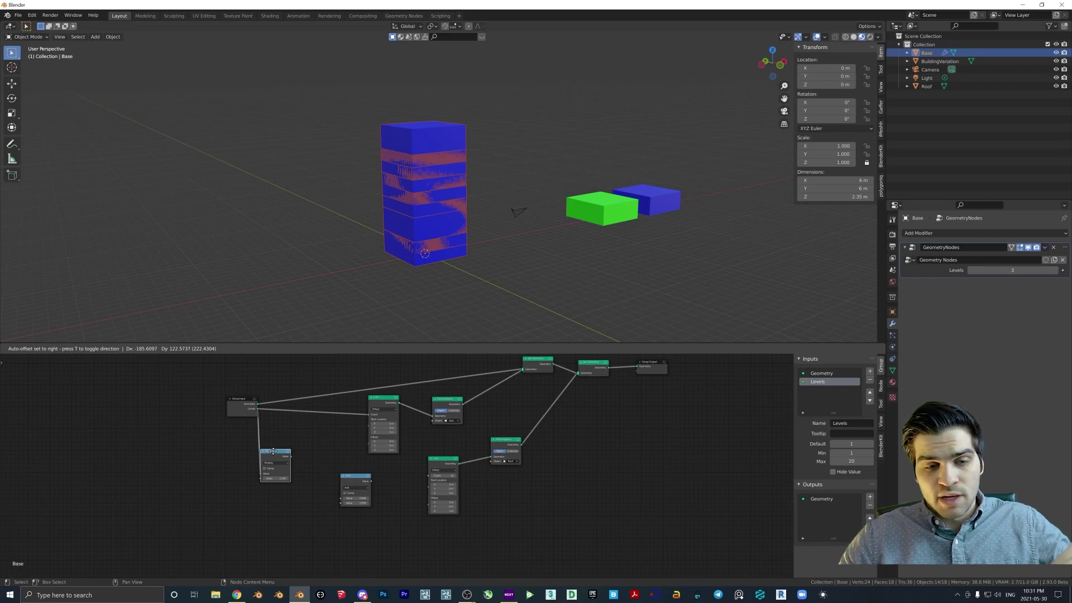
left_click_drag(273, 451, 273, 451)
left_click_drag(348, 480, 320, 472)
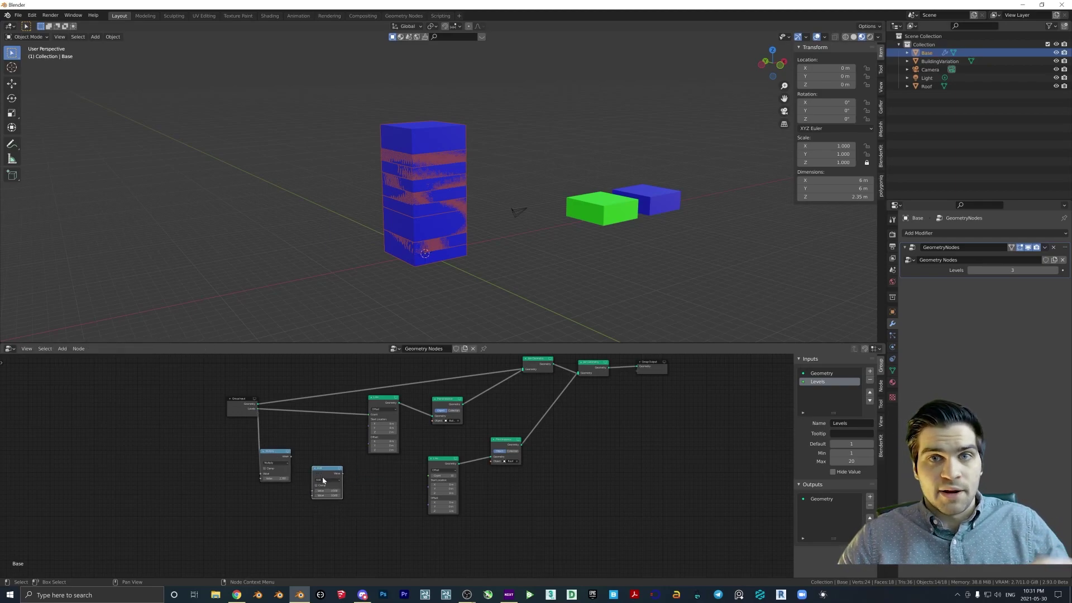
mouse_move(321, 473)
left_mouse_down()
mouse_move(309, 484)
mouse_move(320, 492)
left_mouse_up()
left_click(334, 496)
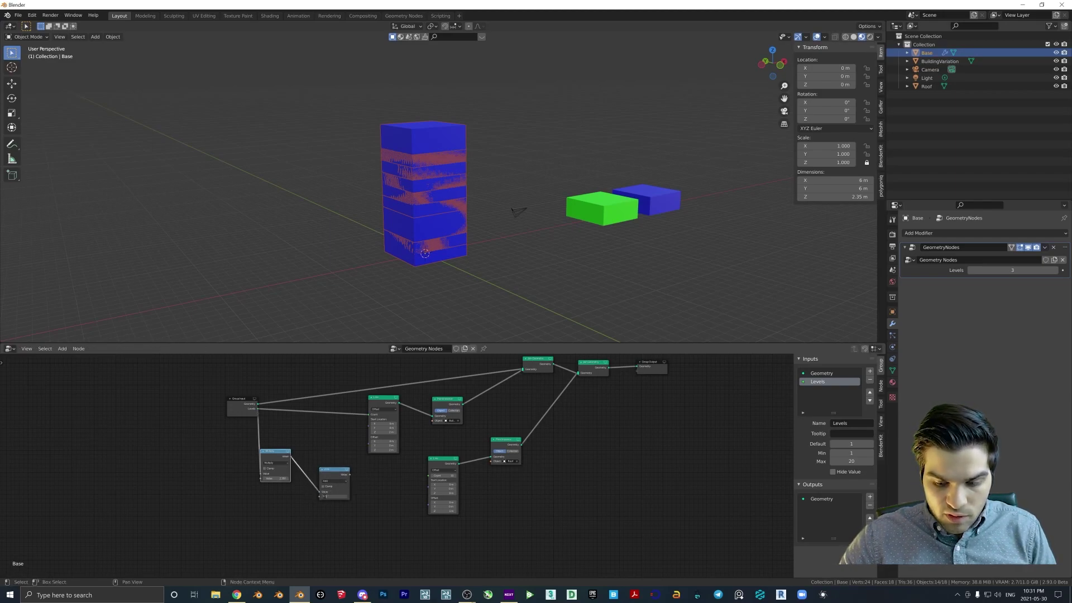
key("Return")
Add a Combine XYZ node between the Add node and the second Line node, spacing these nodes apart to make room
left_click_drag(349, 474, 378, 486)
left_click_drag(449, 467, 459, 465)
key("shift+a")
left_click(377, 467)
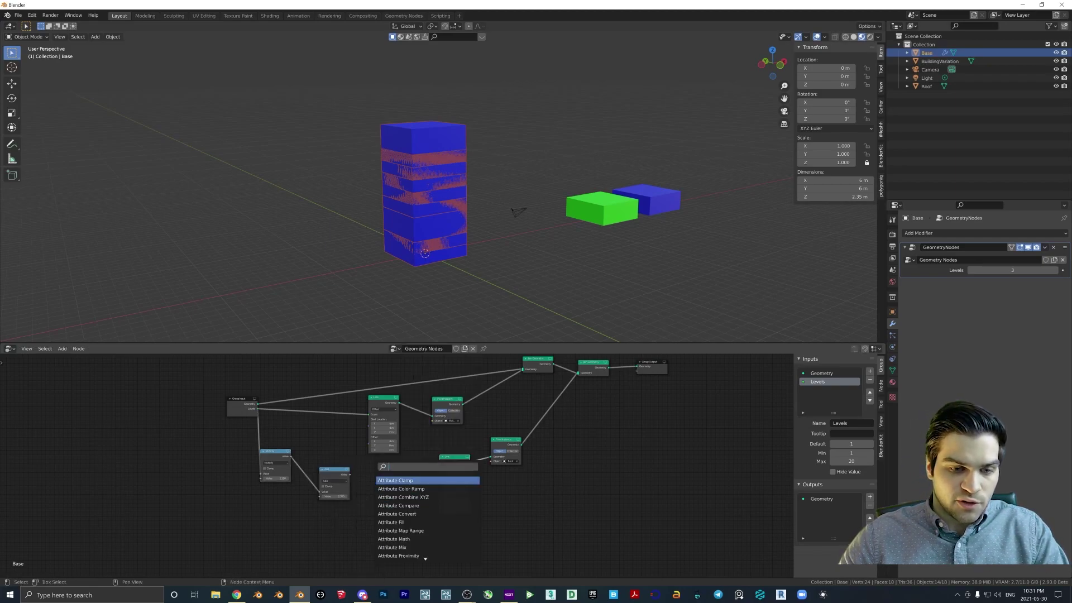
type("combin")
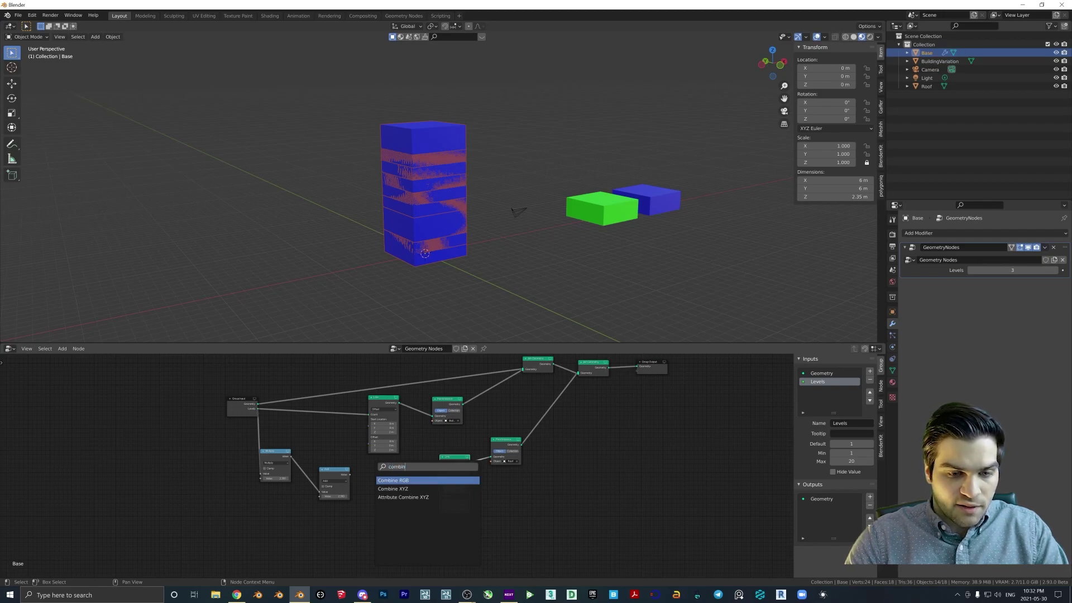
key("Down")
key("Return")
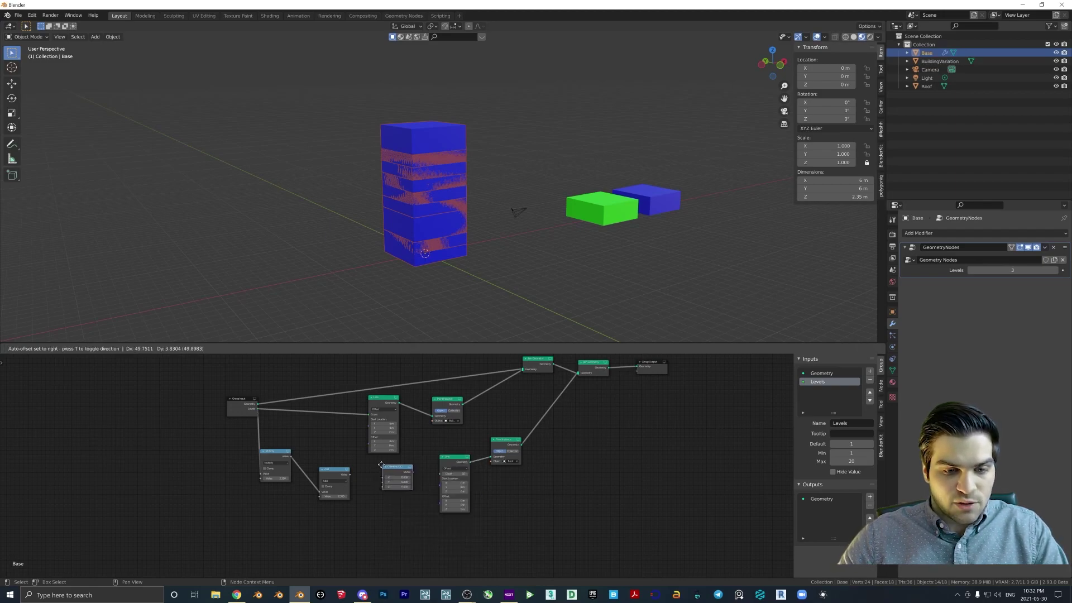
left_click(371, 469)
Connect the Add result to Combine XYZ's Z, feed its vector into the second Line's Start Location, and set that Line's Count to 1
scroll(413, 483, "up", 3)
middle_click_drag(413, 483, 405, 438)
left_click_drag(327, 433, 441, 437)
mouse_move(477, 224)
middle_mouse_down("shift")
mouse_move(498, 271)
mouse_move(464, 212)
mouse_move(474, 224)
middle_mouse_up("shift")
scroll(498, 270, "down", 1)
middle_click_drag(486, 432, 476, 487)
left_click(452, 487)
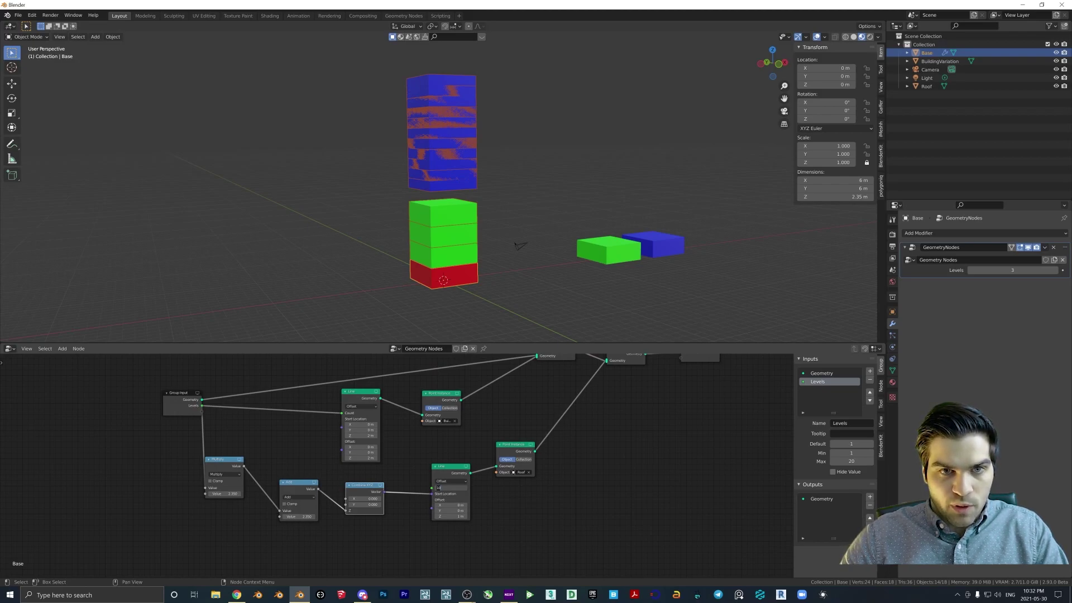
key("Return")
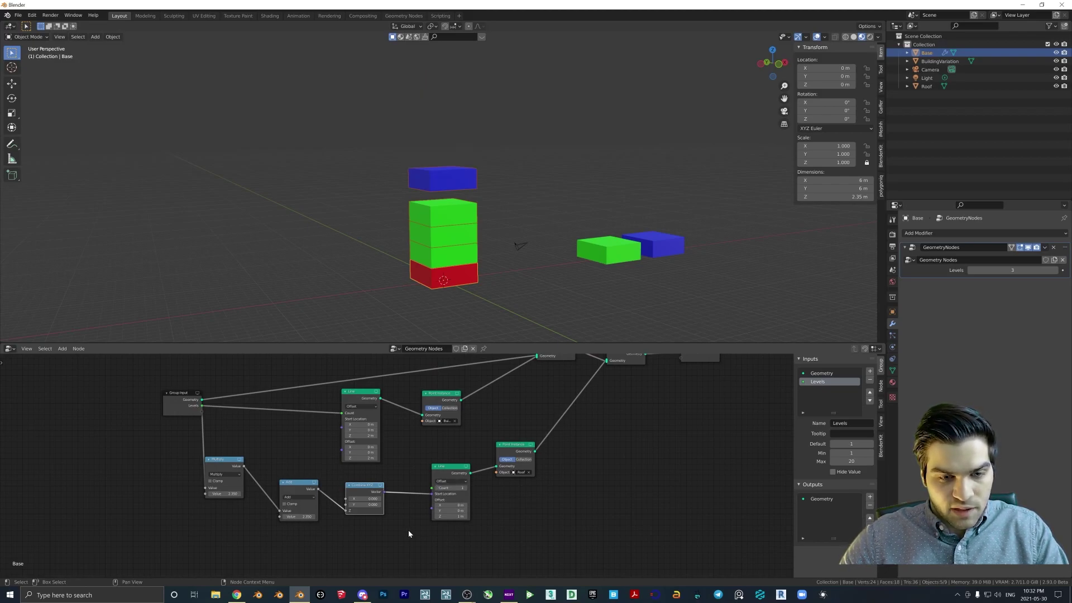
Set the second value of both the Add node and the Multiply node to 2
middle_click_drag(359, 535, 380, 517)
scroll(380, 516, "up", 1)
left_click(316, 500)
type("2")
key("Return")
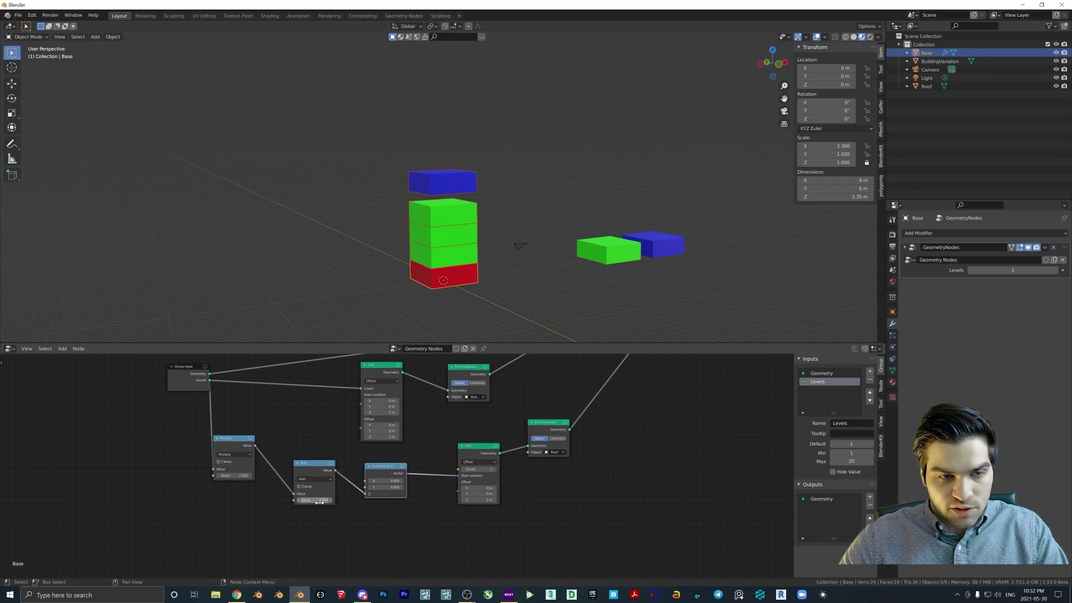
left_click(227, 478)
type("2")
key("Return")
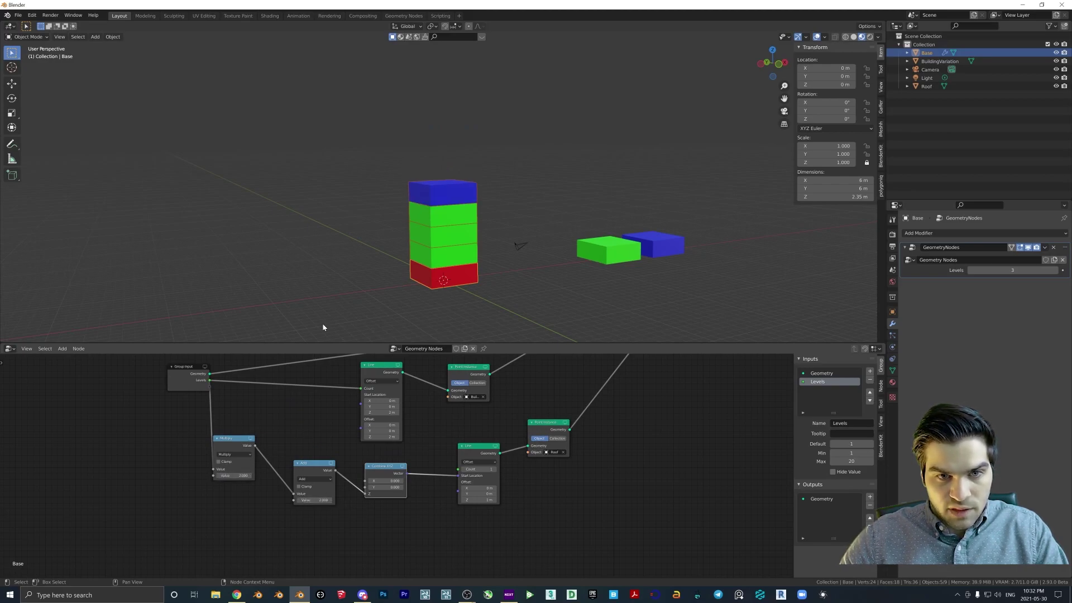
Inspect the stacked building and test the roof placement by changing Levels, ending at 4
scroll(451, 241, "up", 1)
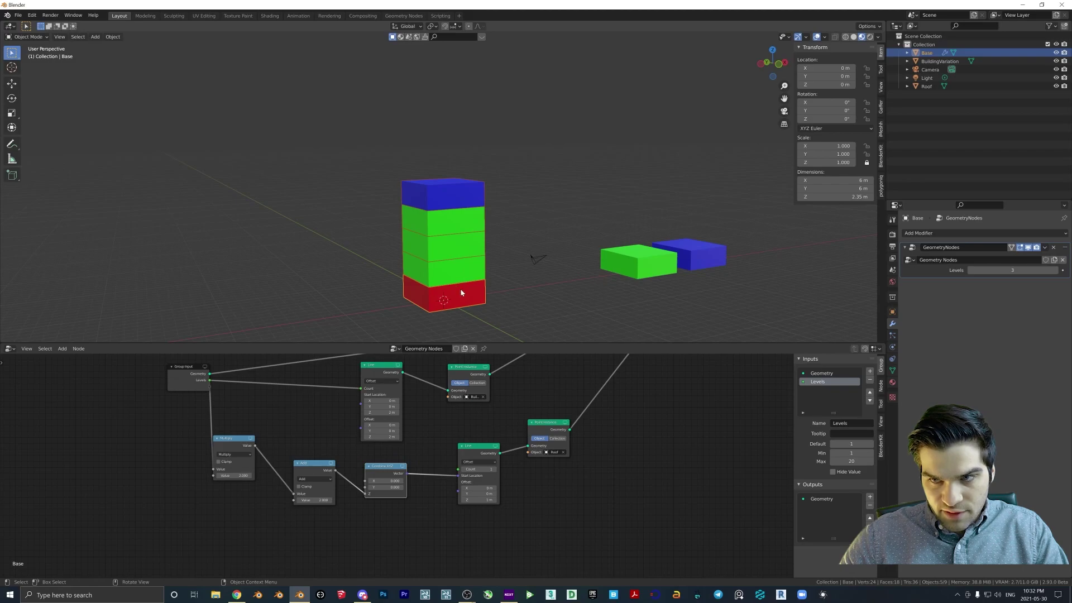
mouse_move(466, 281)
middle_mouse_down()
mouse_move(484, 286)
mouse_move(446, 284)
middle_mouse_up()
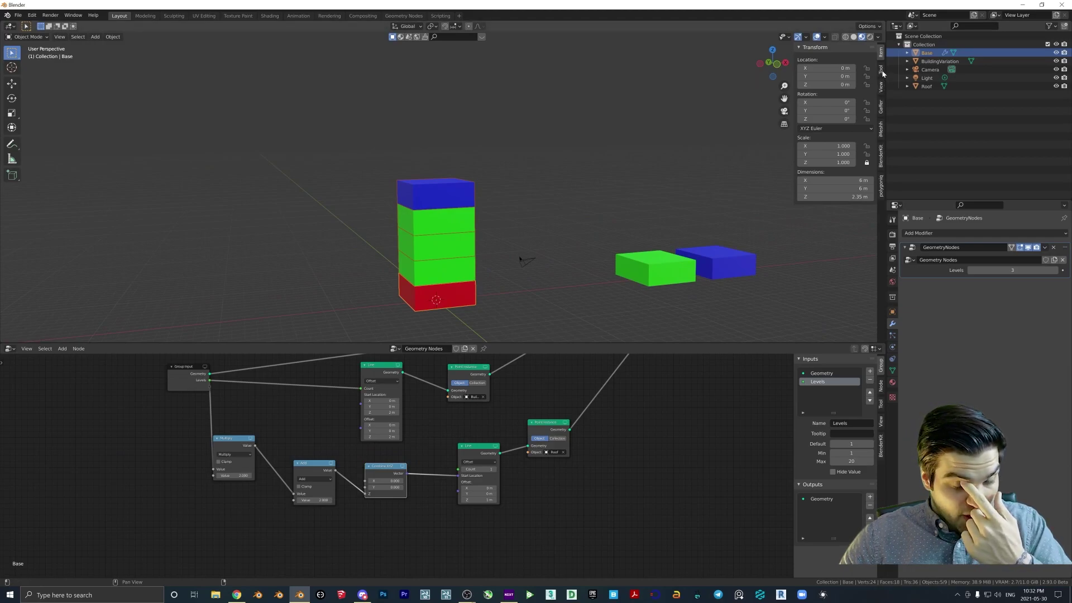
middle_click_drag(383, 448, 366, 494)
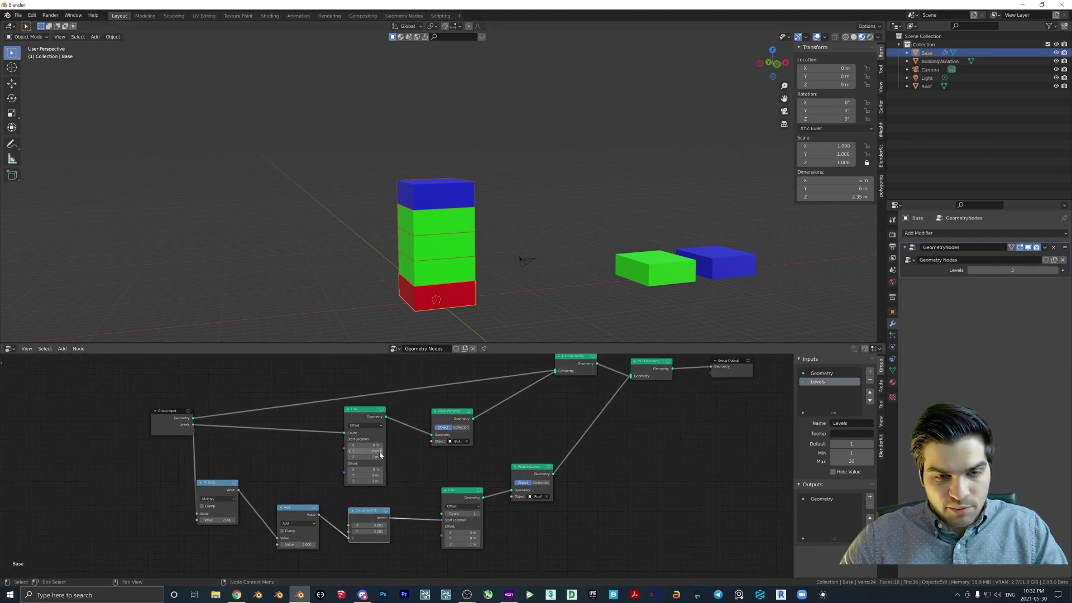
left_click_drag(372, 456, 372, 457)
middle_click_drag(511, 176, 535, 172)
left_click(1063, 272)
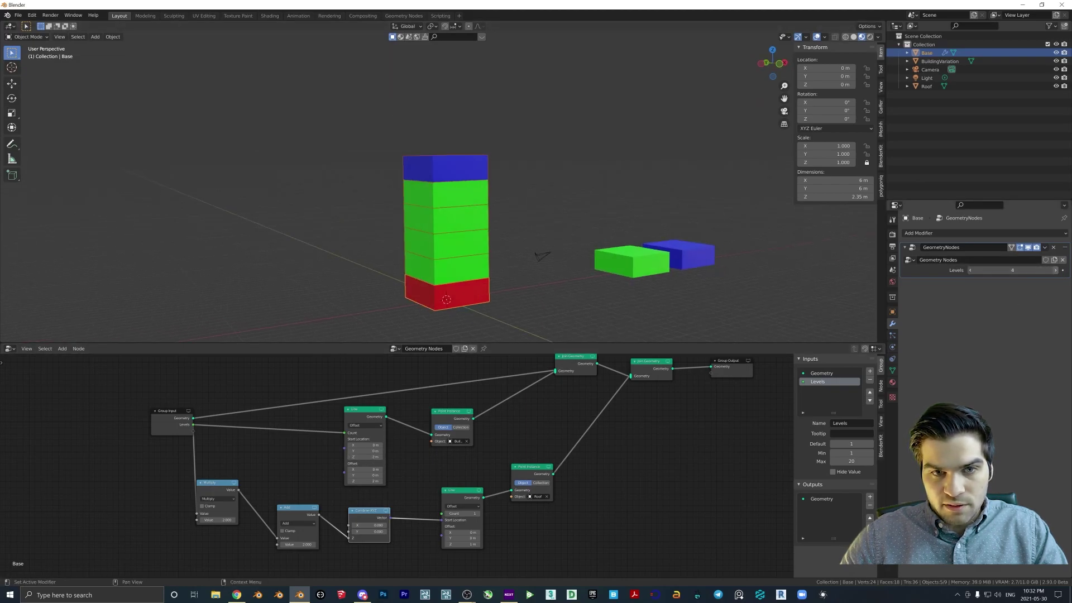
left_click(1063, 271)
left_click(1063, 272)
left_click(970, 270)
left_click(970, 270)
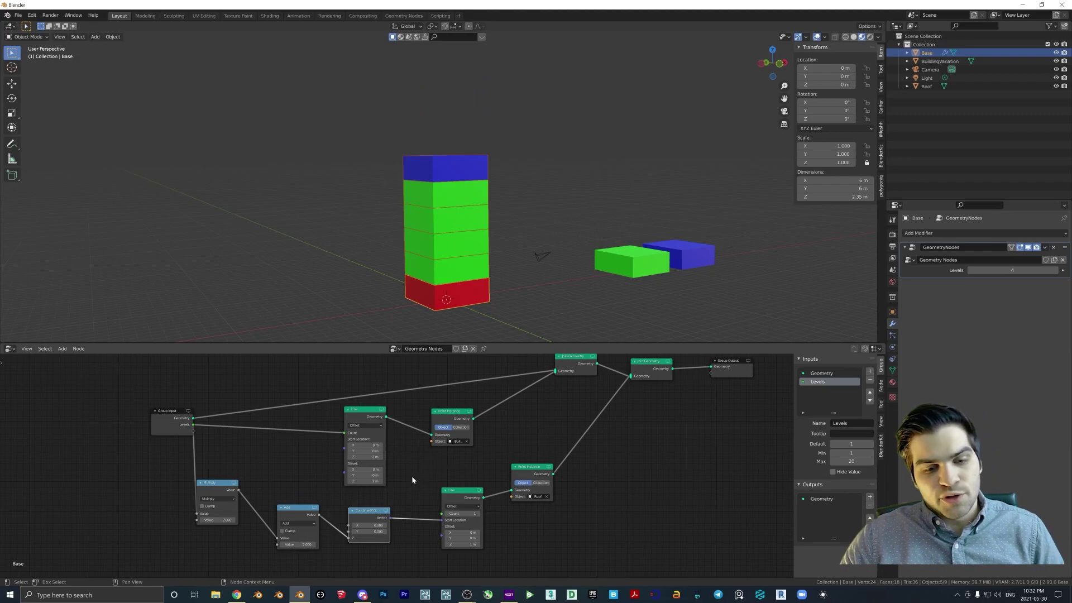
middle_click_drag(419, 478, 440, 474)
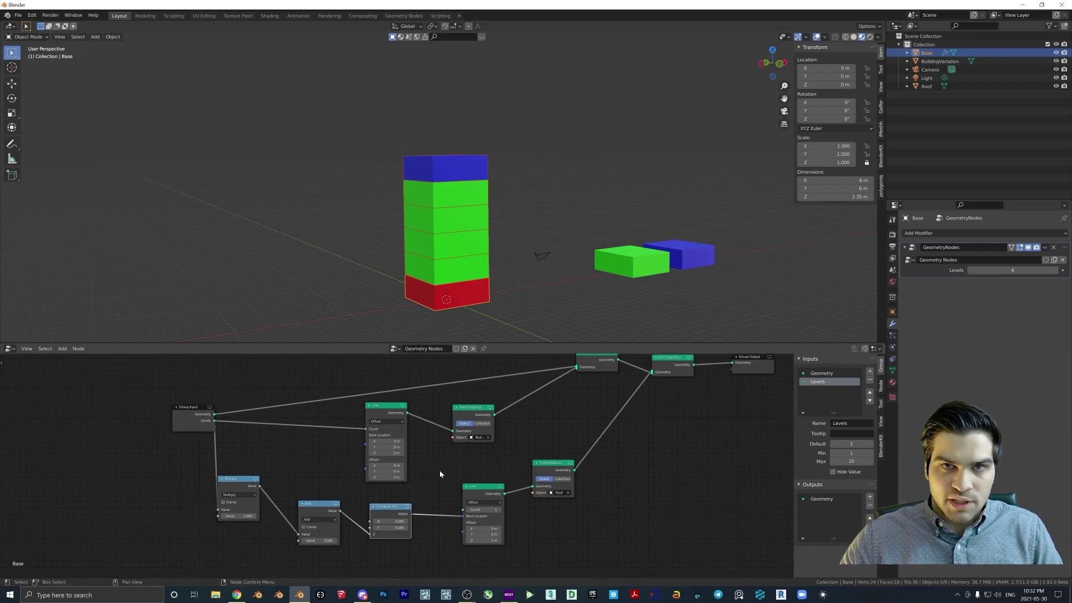
key("shift+a")
left_click(95, 467)
type("va")
key("Return")
left_click(145, 514)
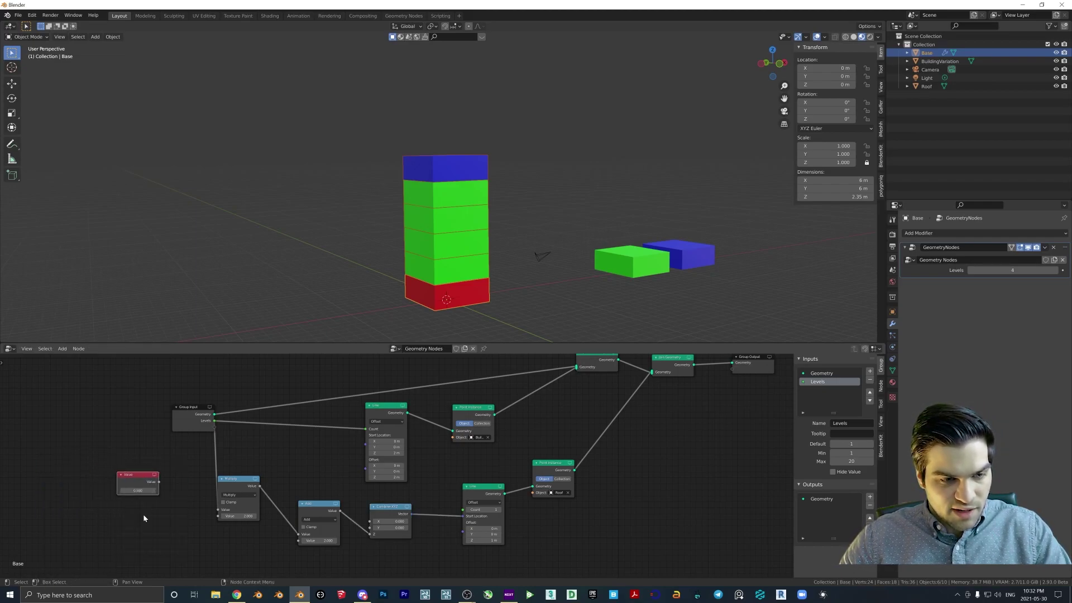
left_click_drag(135, 482, 140, 491)
right_click(139, 491)
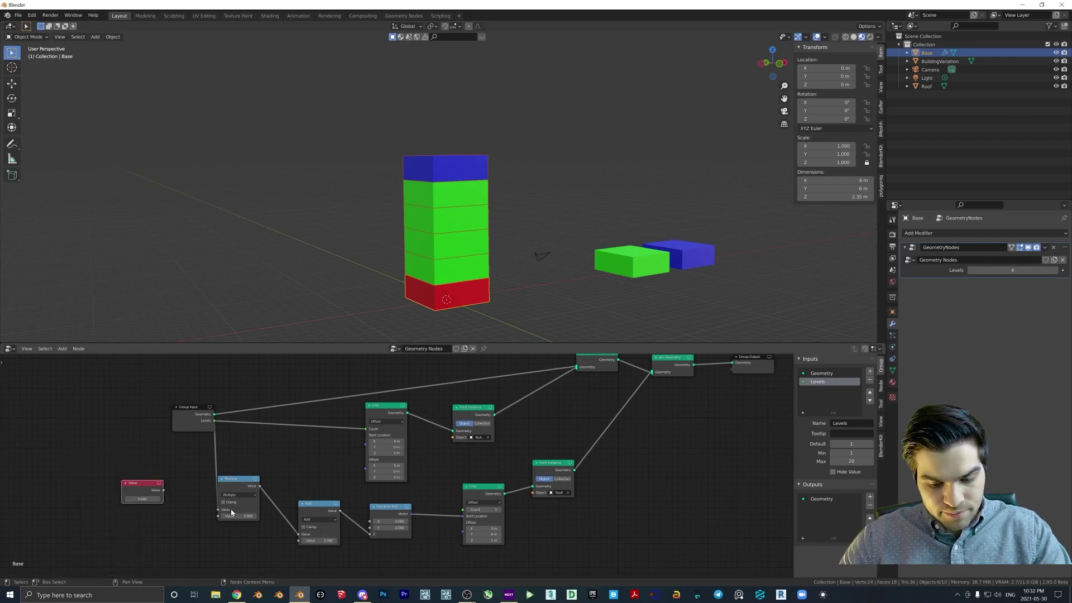
key("x")
Move the Group Input, first Line and its Point Instance node together upward to tidy the node tree
scroll(391, 486, "down", 1)
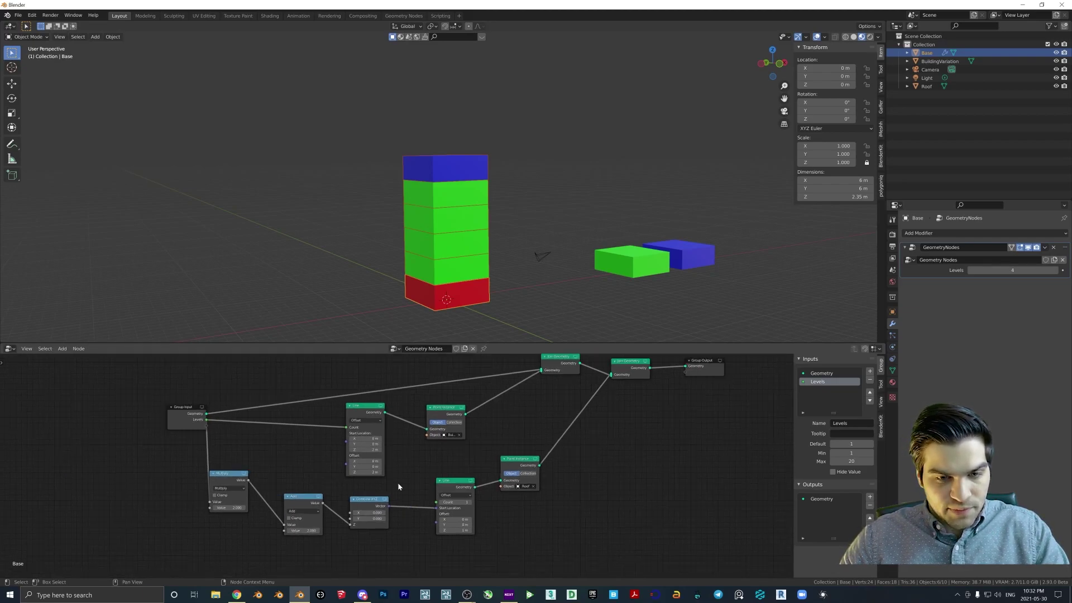
scroll(419, 481, "down", 1)
middle_click_drag(528, 435, 474, 448)
middle_click_drag(490, 231, 502, 231)
middle_click_drag(501, 231, 486, 223, "shift")
scroll(391, 458, "down", 2)
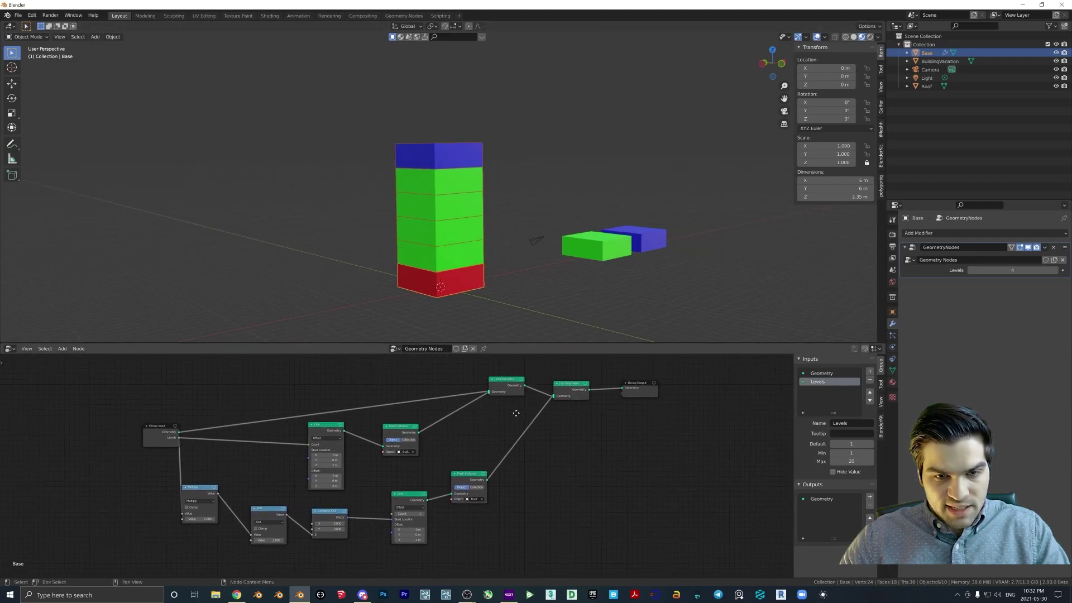
left_click_drag(424, 456, 178, 393)
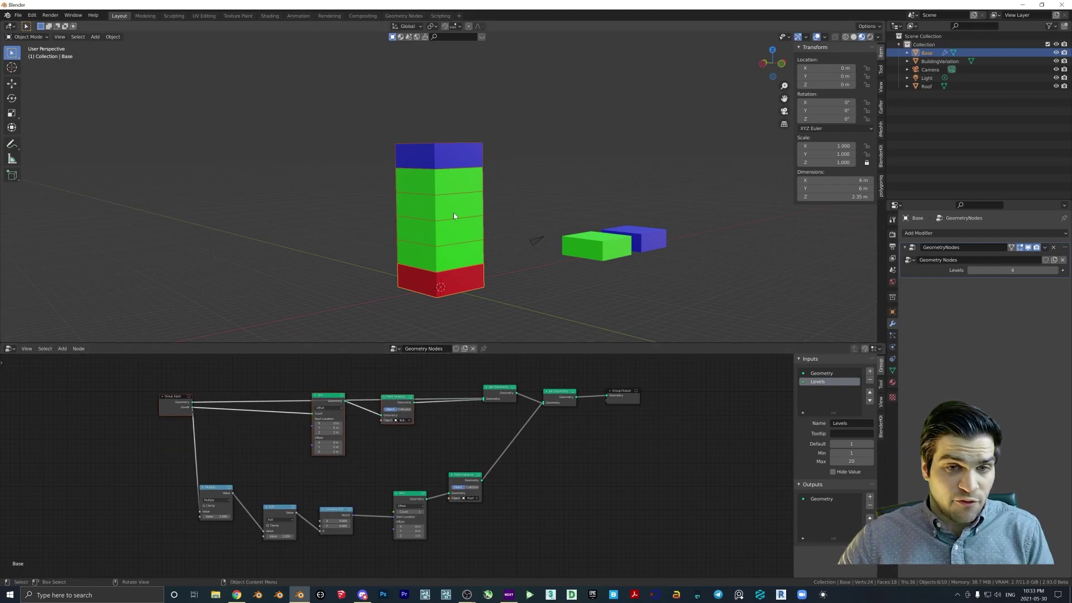
Raise Levels to 20 and check the full height of the tower with its roof
middle_click_drag(454, 212, 427, 215)
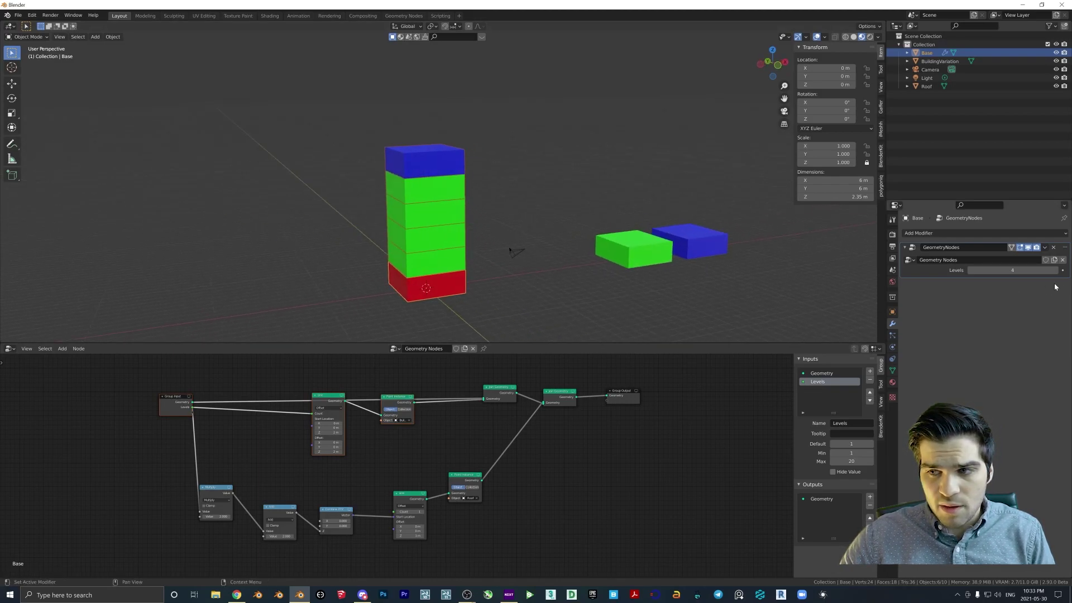
left_click_drag(1022, 270, 1055, 270)
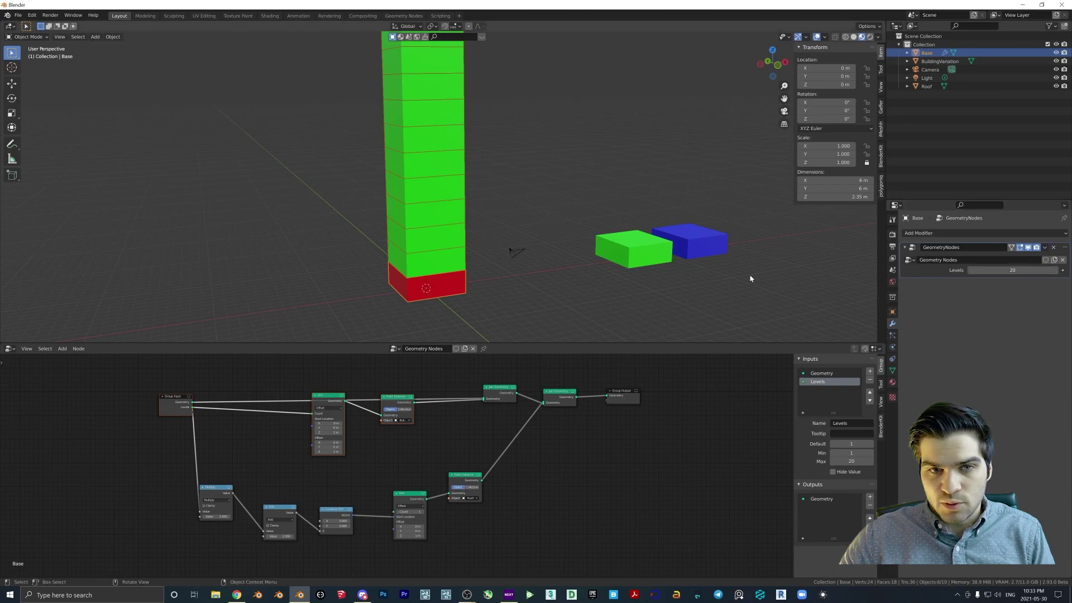
middle_click_drag(687, 269, 627, 263)
scroll(626, 263, "down", 4)
scroll(509, 175, "up", 1)
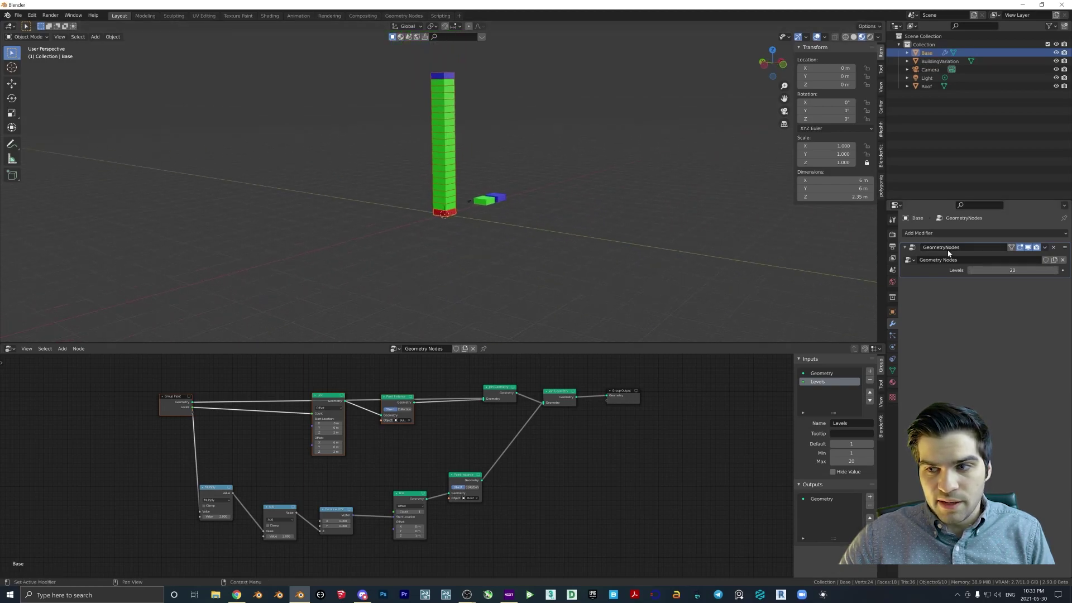
Set Levels to 13 and view the building from another angle
mouse_move(1012, 270)
left_mouse_down()
mouse_move(969, 270)
mouse_move(1046, 270)
mouse_move(977, 270)
mouse_move(1046, 270)
mouse_move(977, 270)
mouse_move(1046, 270)
mouse_move(1016, 270)
left_mouse_up()
mouse_move(480, 202)
middle_mouse_down()
mouse_move(495, 188)
mouse_move(482, 200)
middle_mouse_up()
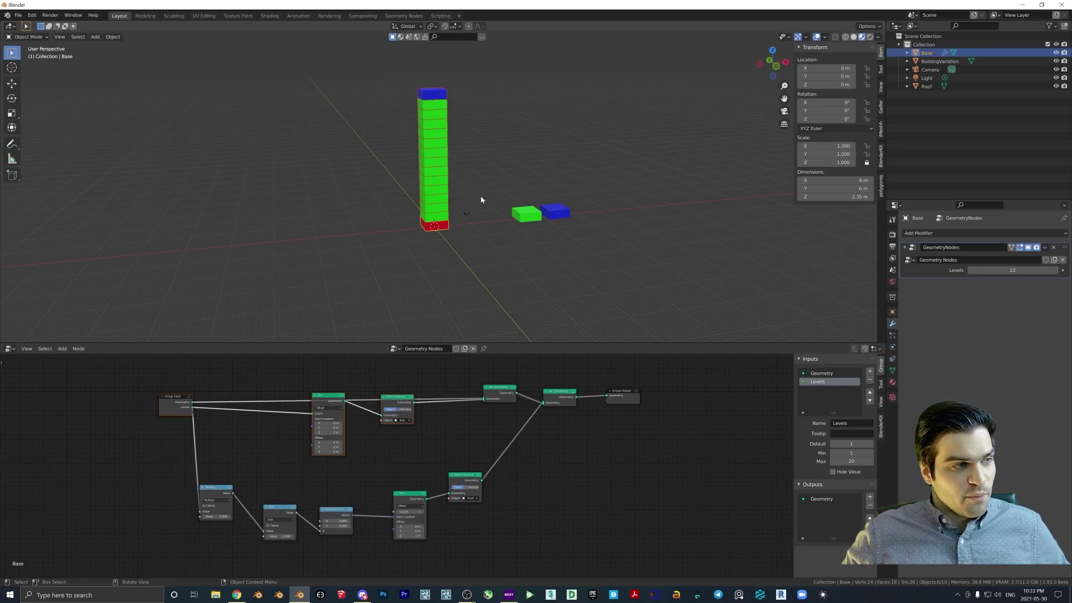
middle_click_drag(481, 199, 526, 211)
Place the first Line and its Point Instance below the base geometry link, and shift the first Join Geometry node slightly
left_click_drag(390, 411, 394, 432)
mouse_move(335, 458)
left_mouse_down()
mouse_move(331, 432)
mouse_move(325, 447)
left_mouse_up()
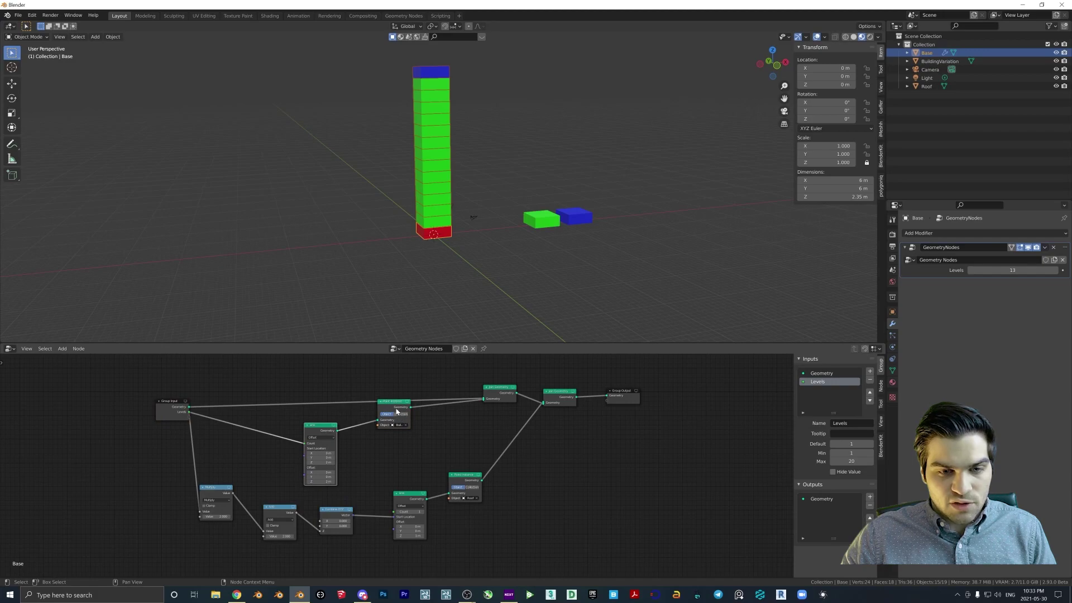
left_click_drag(396, 410, 393, 429)
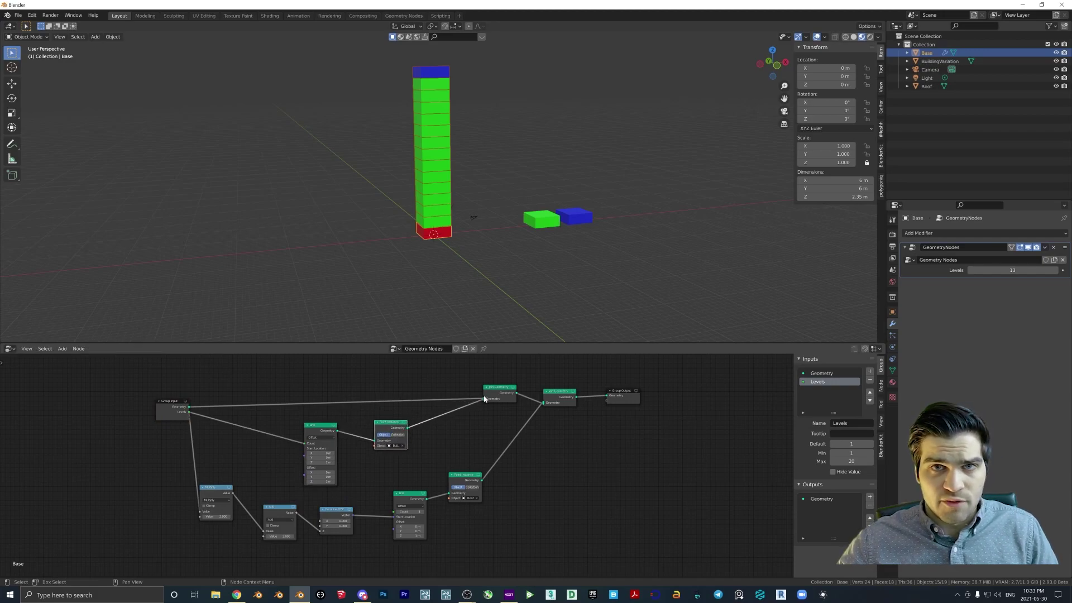
left_click_drag(490, 390, 479, 391)
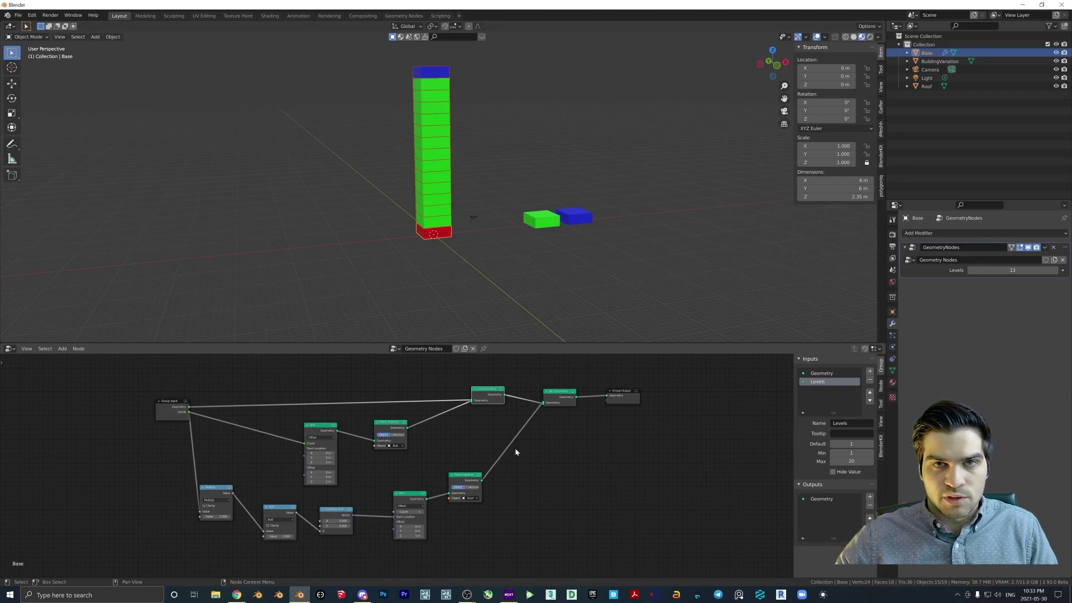
Reposition the Group Input, both Join Geometry nodes and the Group Output for a more compact layout
left_click_drag(173, 413, 170, 418)
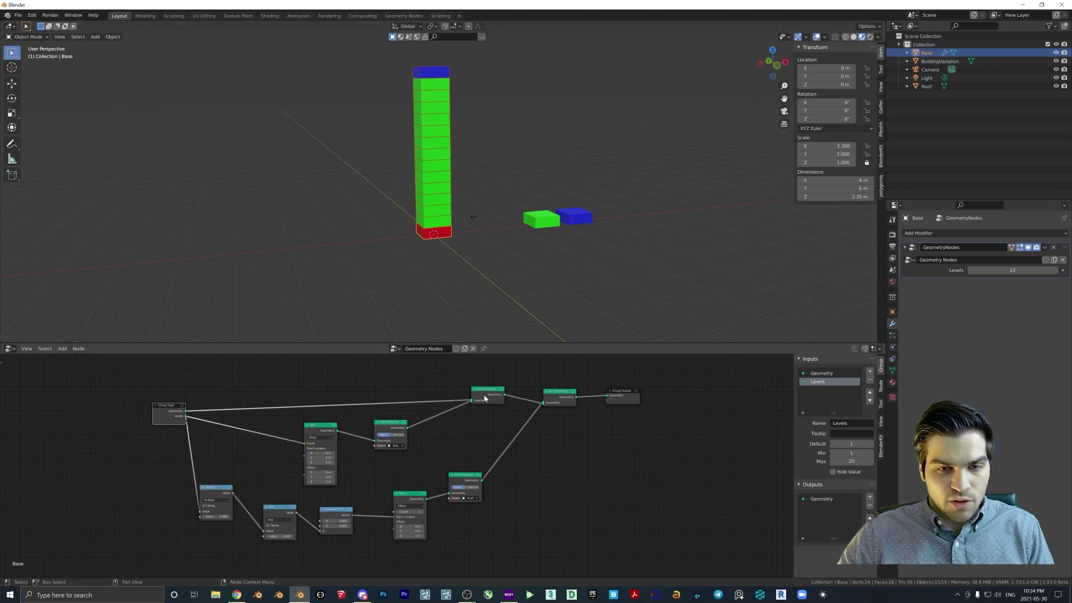
left_click_drag(487, 392, 430, 383)
left_click_drag(558, 391, 534, 386)
left_click_drag(623, 397, 611, 395)
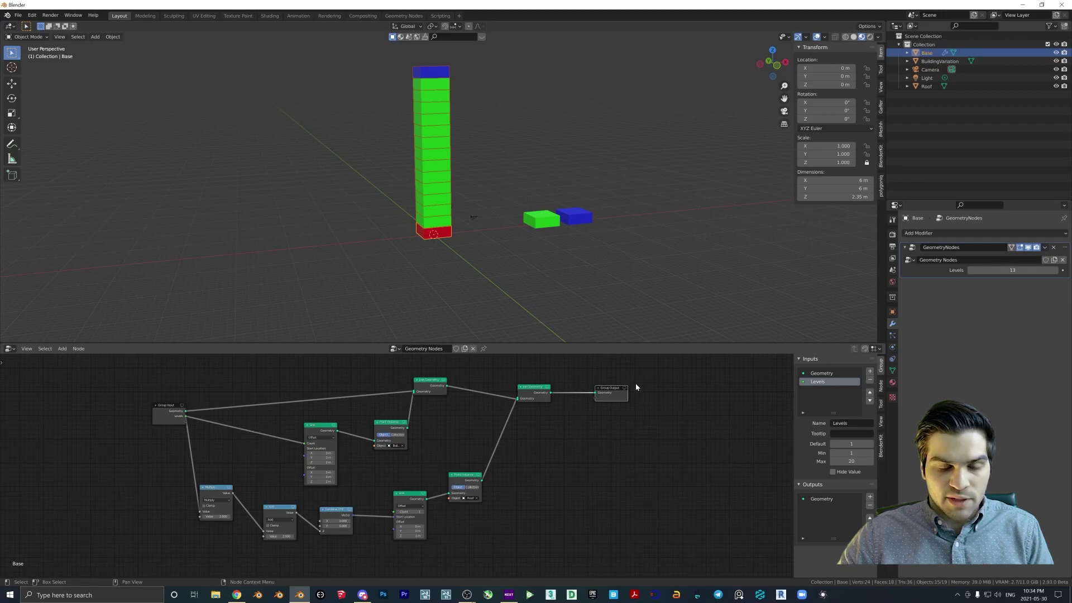
Move the first Line node and its Point Instance node closer to the Group Input
left_click_drag(313, 430, 293, 423)
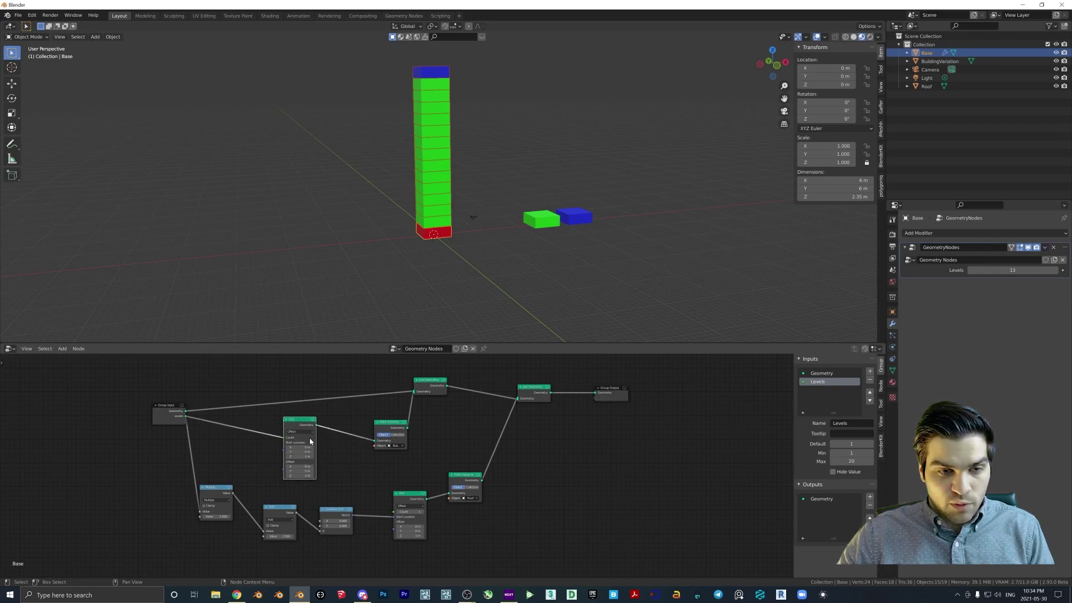
left_click_drag(302, 429, 311, 425)
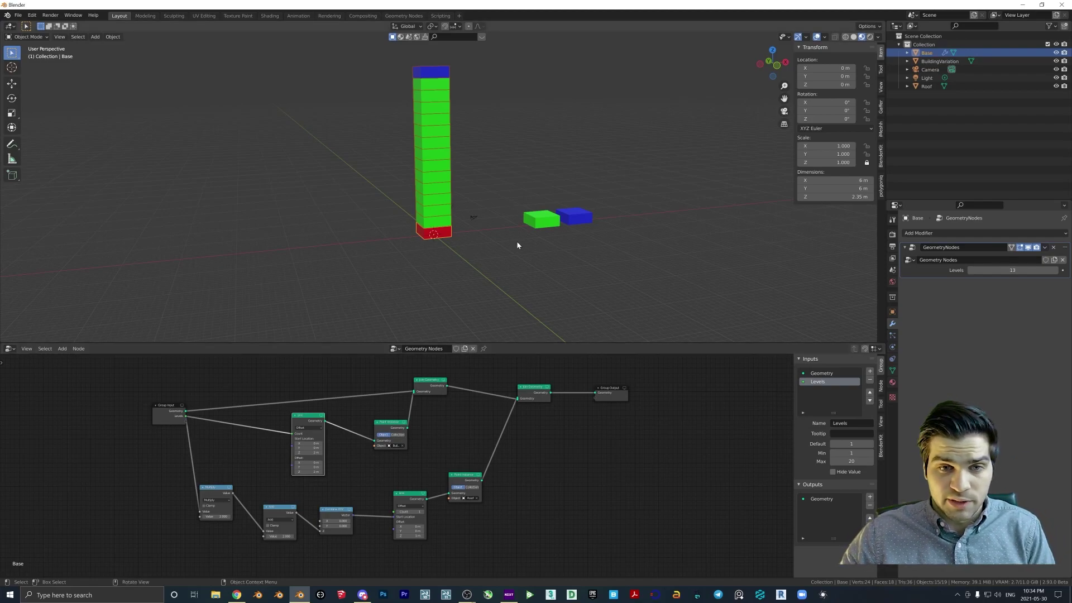
middle_click_drag(488, 236, 467, 216)
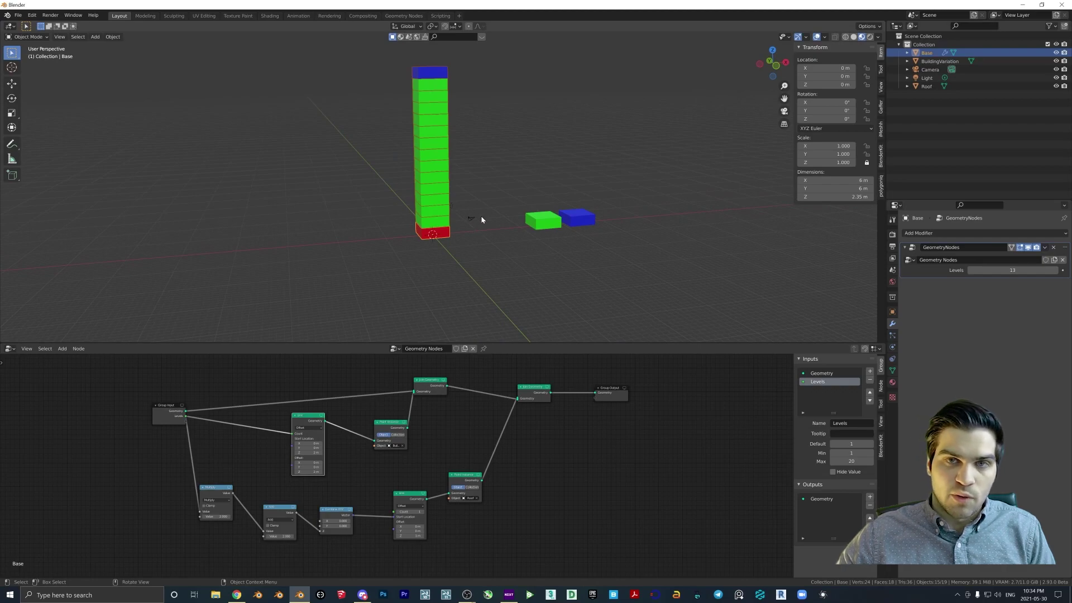
left_click_drag(389, 424, 369, 418)
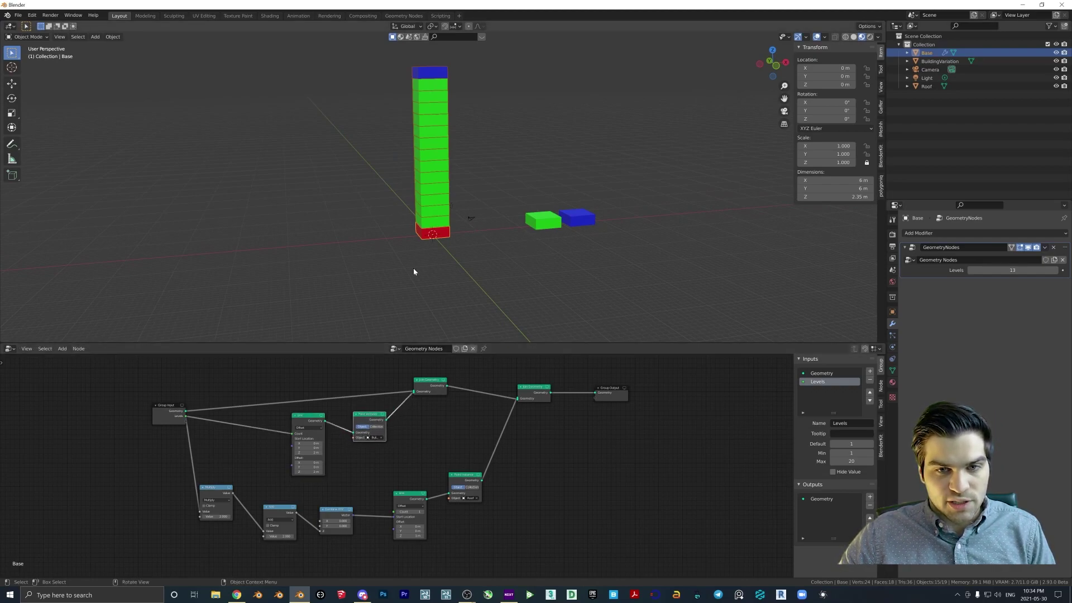
Try Base and then Roof as the instanced object in the first Point Instance node of the Base node tree
left_click(545, 223)
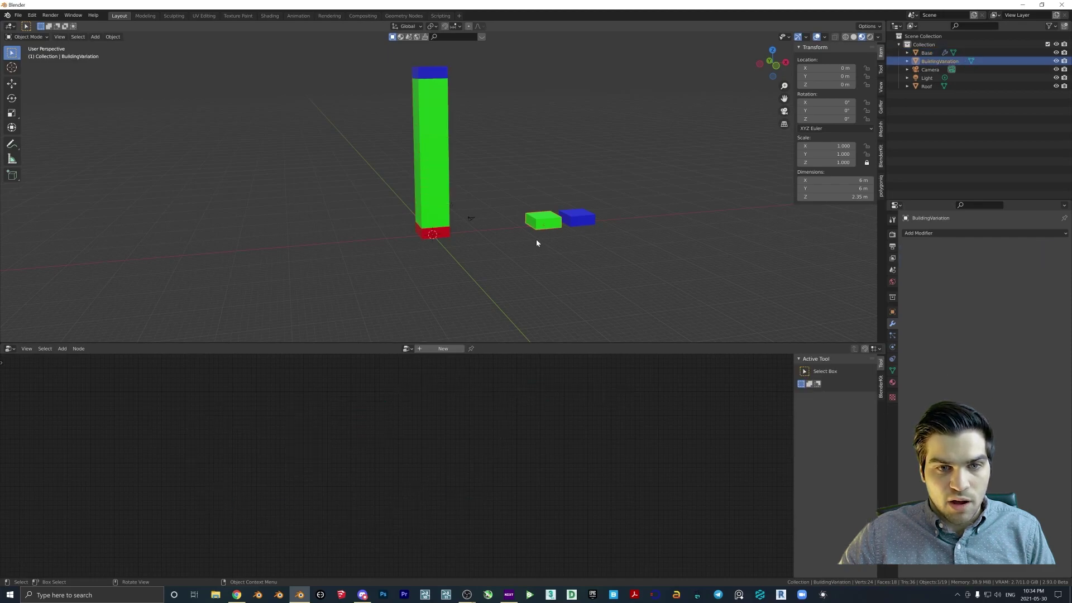
left_click(441, 236)
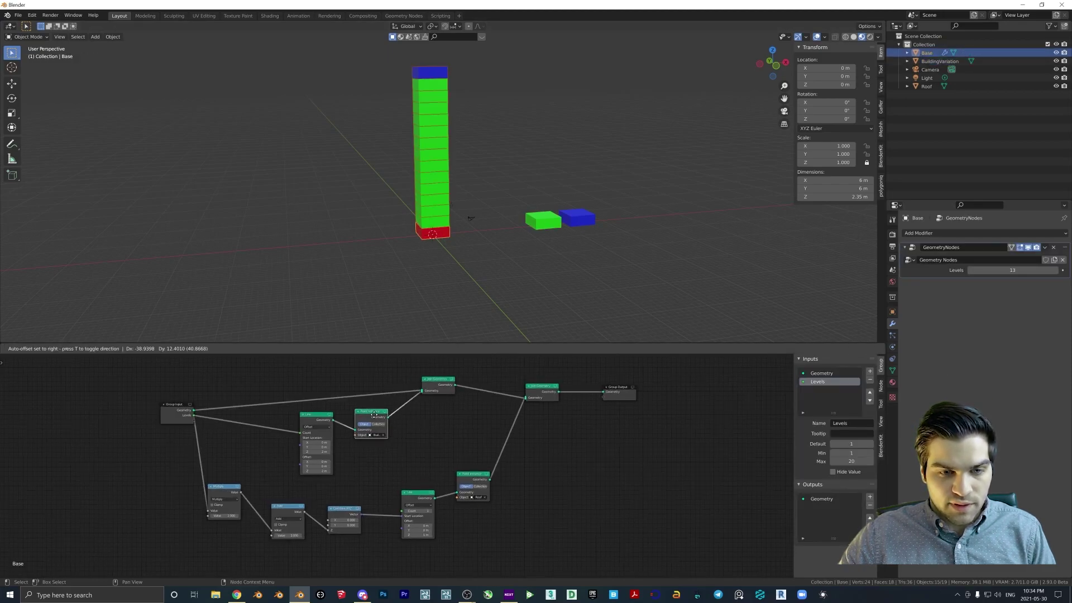
scroll(374, 440, "up", 3)
left_click(357, 408)
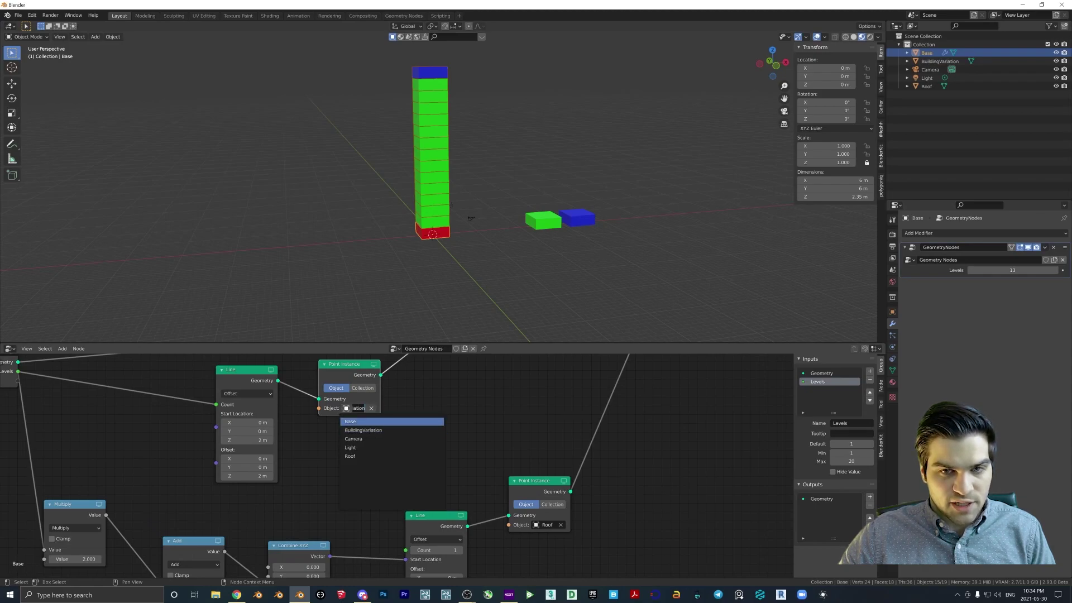
left_click(359, 421)
left_click(353, 405)
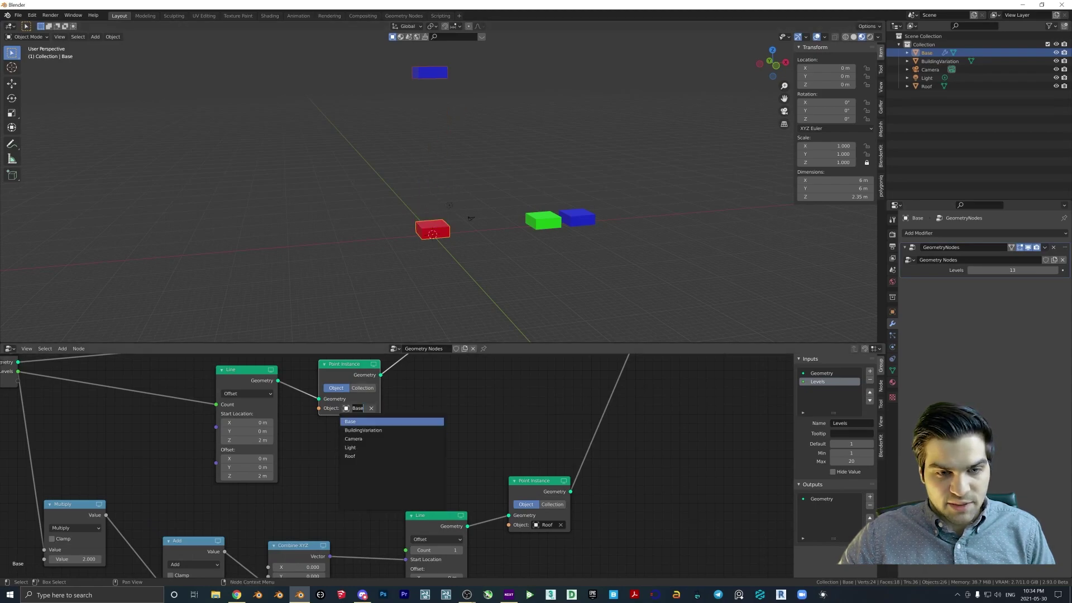
left_click(353, 457)
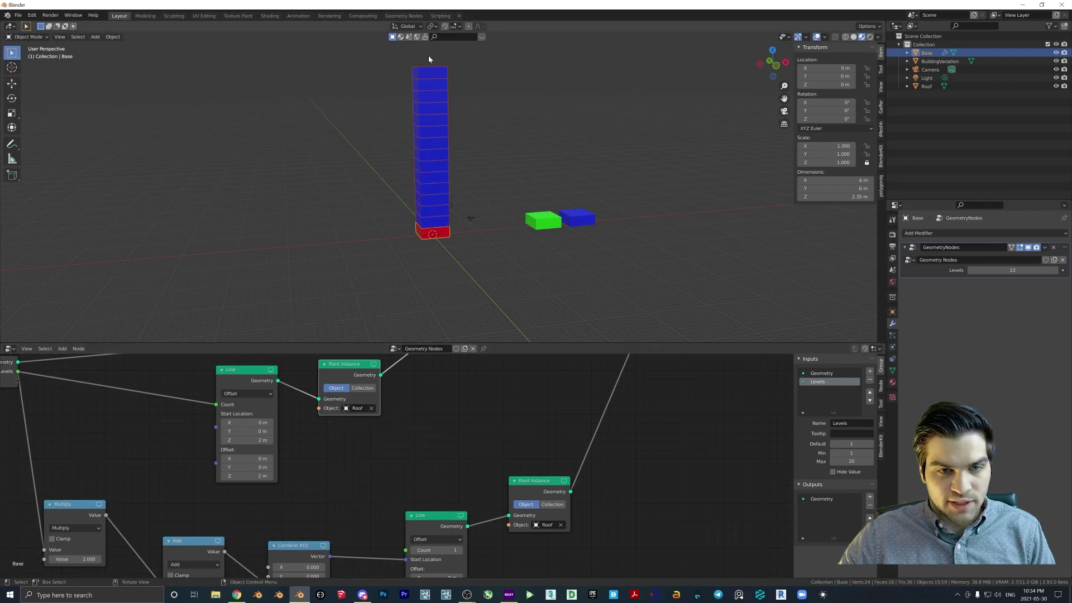
Set the first Point Instance node's object back to BuildingVariation and view the building from another angle
left_click(358, 408)
left_click(363, 430)
middle_click_drag(404, 196, 533, 225)
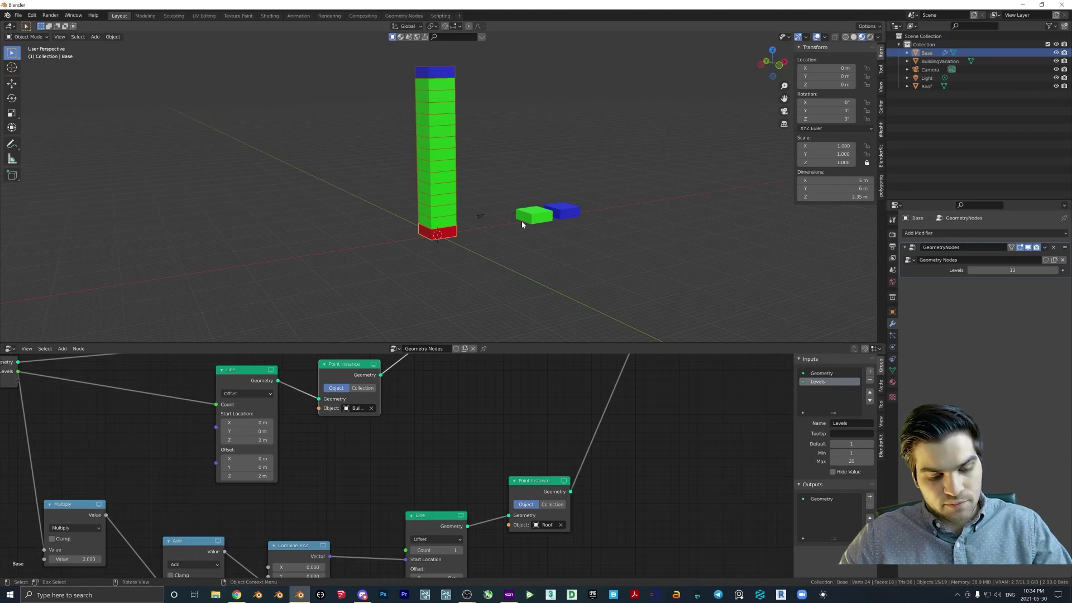
Save the file to the Desktop as GeometryNodesBuildingColor.blend
key("ctrl+s")
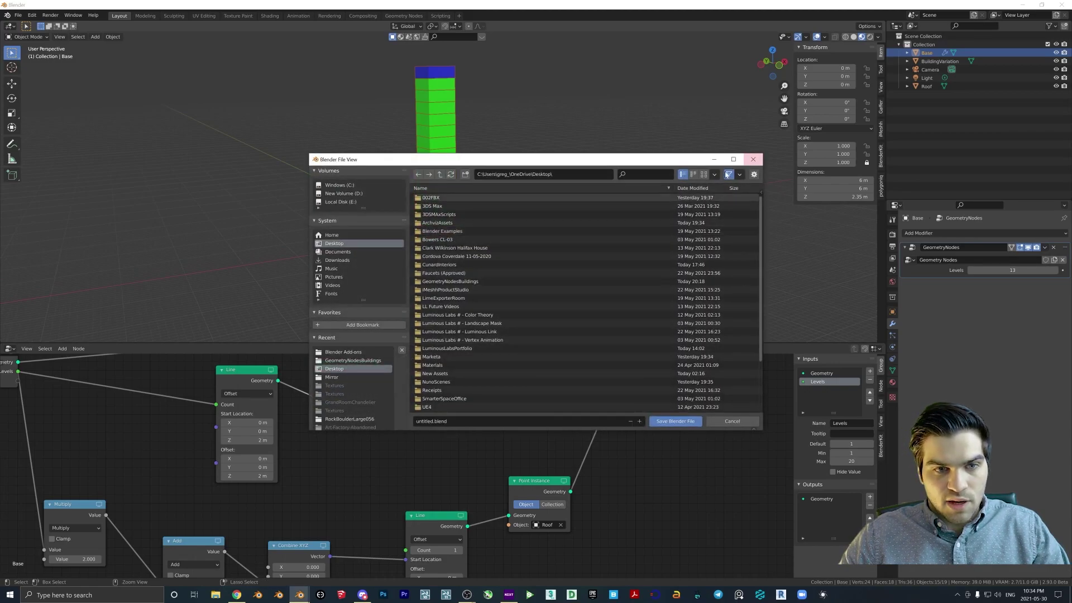
left_click(432, 421)
type("Geomet")
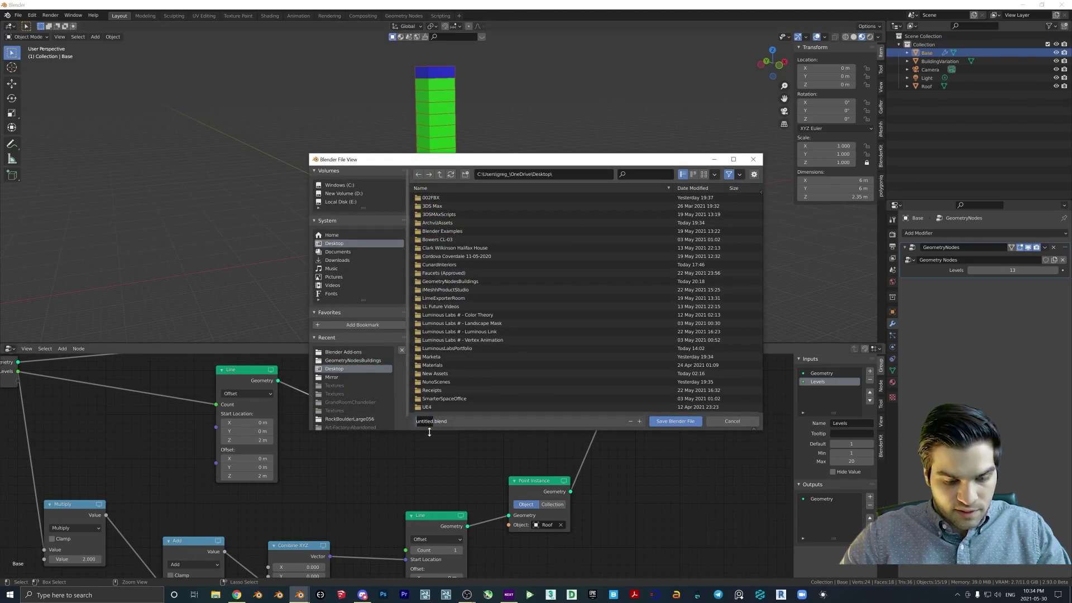
type("ryNodesBu")
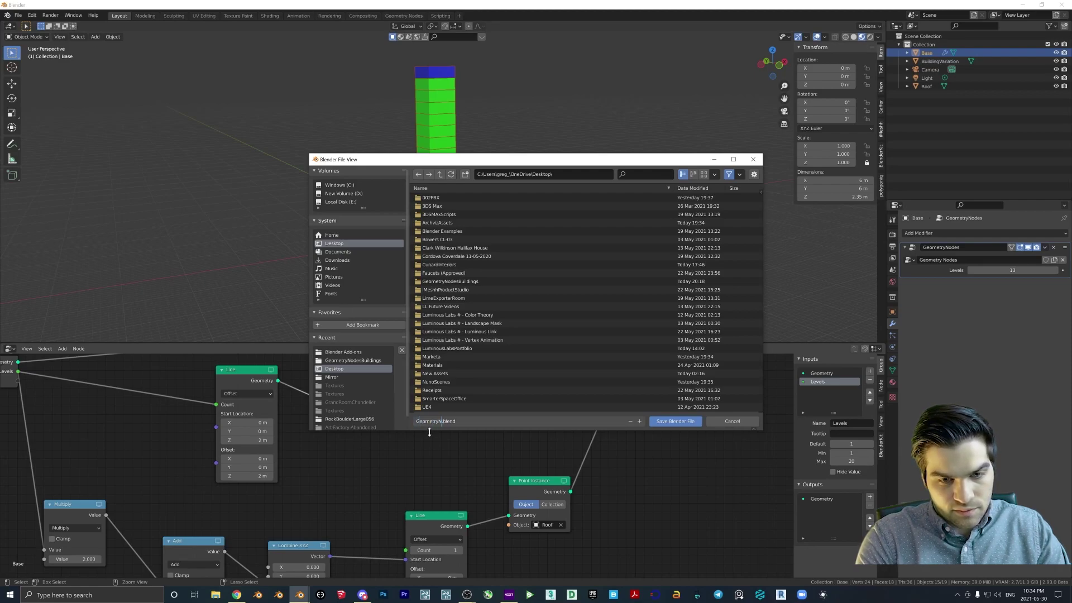
type("ildingCOlor")
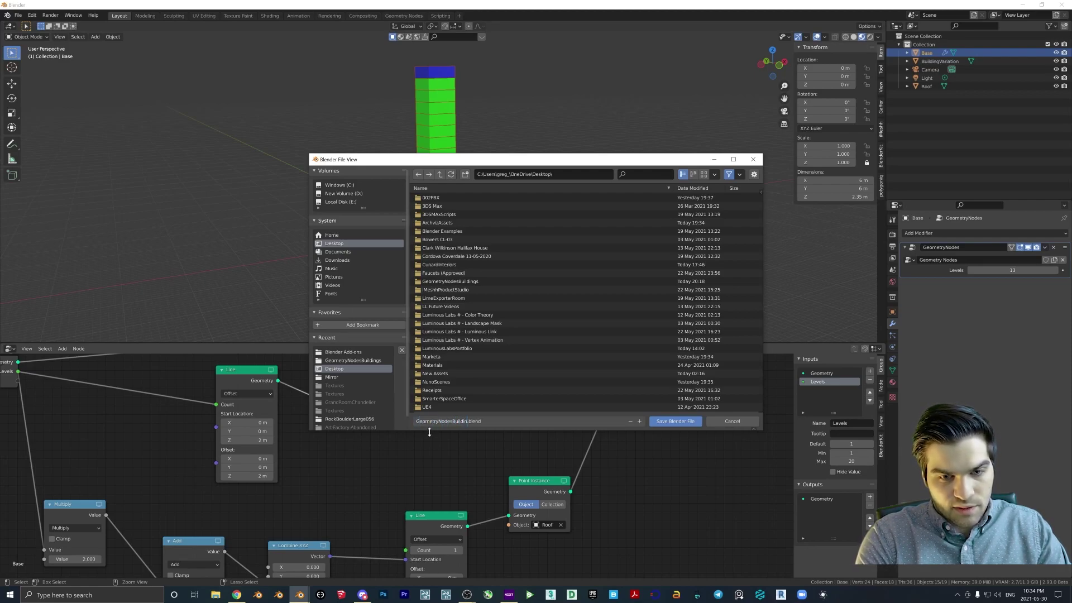
key("Return")
left_click(447, 421)
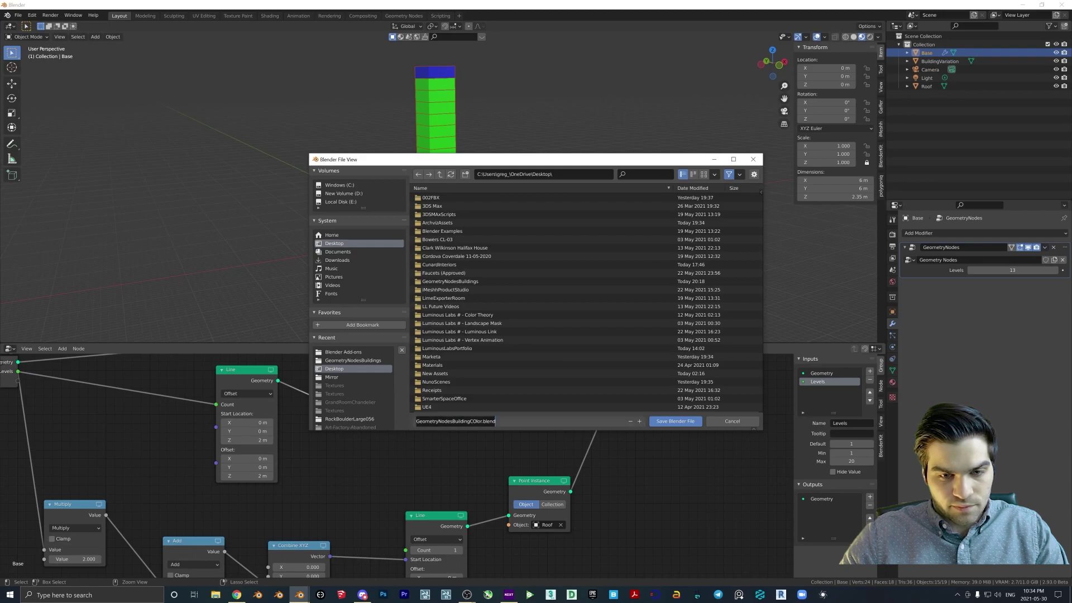
left_click(478, 421)
key("BackSpace")
type("o")
left_click(533, 429)
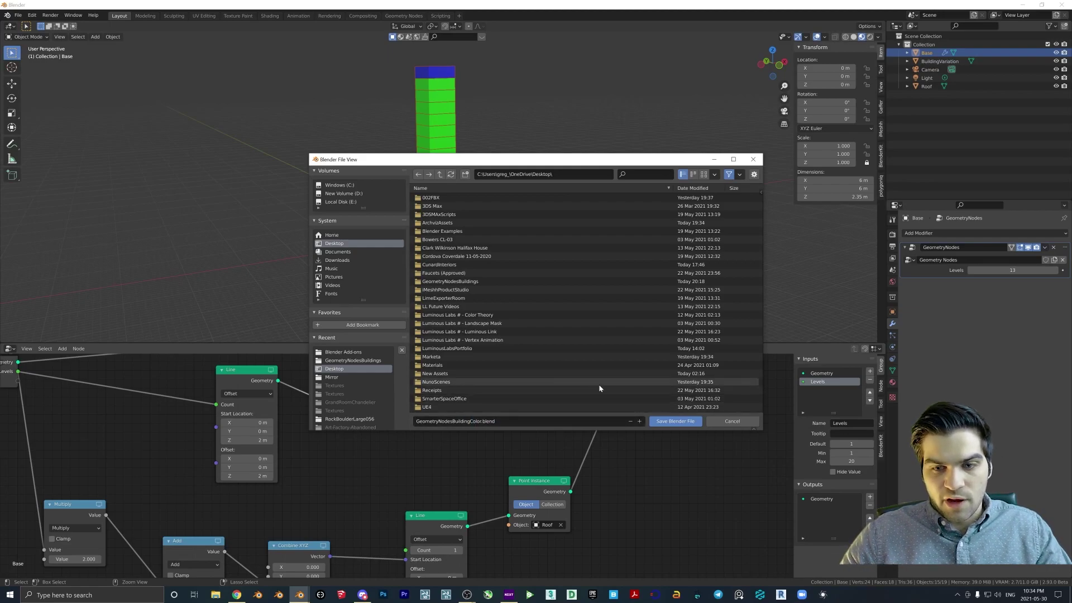
left_click(674, 422)
Shift the first Line node slightly closer to the Group Input node
scroll(426, 128, "down", 2)
middle_click_drag(525, 188, 576, 190)
scroll(435, 428, "down", 2)
middle_click_drag(489, 432, 465, 456)
scroll(505, 421, "down", 2)
scroll(548, 149, "down", 1)
scroll(504, 444, "down", 1)
left_click_drag(312, 395, 298, 388)
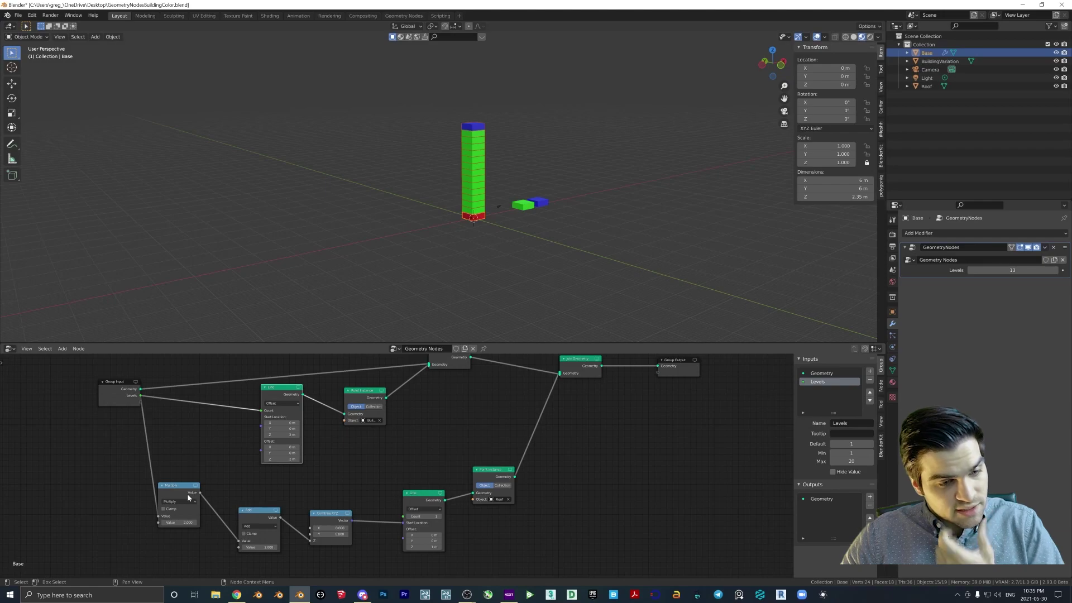
scroll(558, 455, "down", 1)
middle_click_drag(542, 465, 530, 467)
Move the Multiply node up slightly and place the Add node higher and closer to it
mouse_move(177, 492)
left_mouse_down()
mouse_move(166, 461)
mouse_move(166, 483)
mouse_move(175, 475)
left_mouse_up()
middle_click_drag(223, 467, 227, 466)
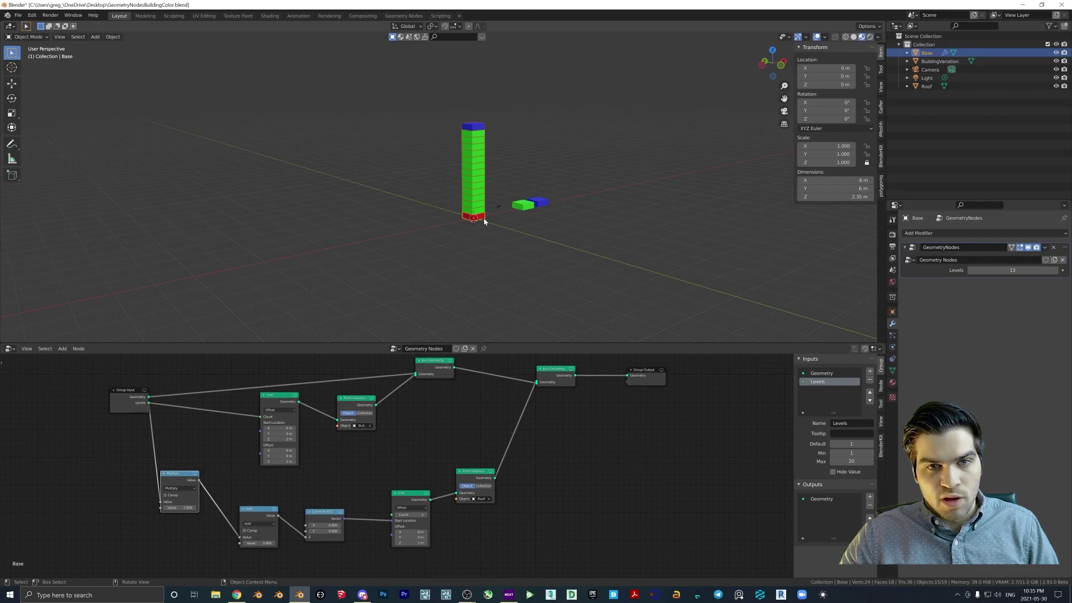
left_click_drag(180, 475, 179, 474)
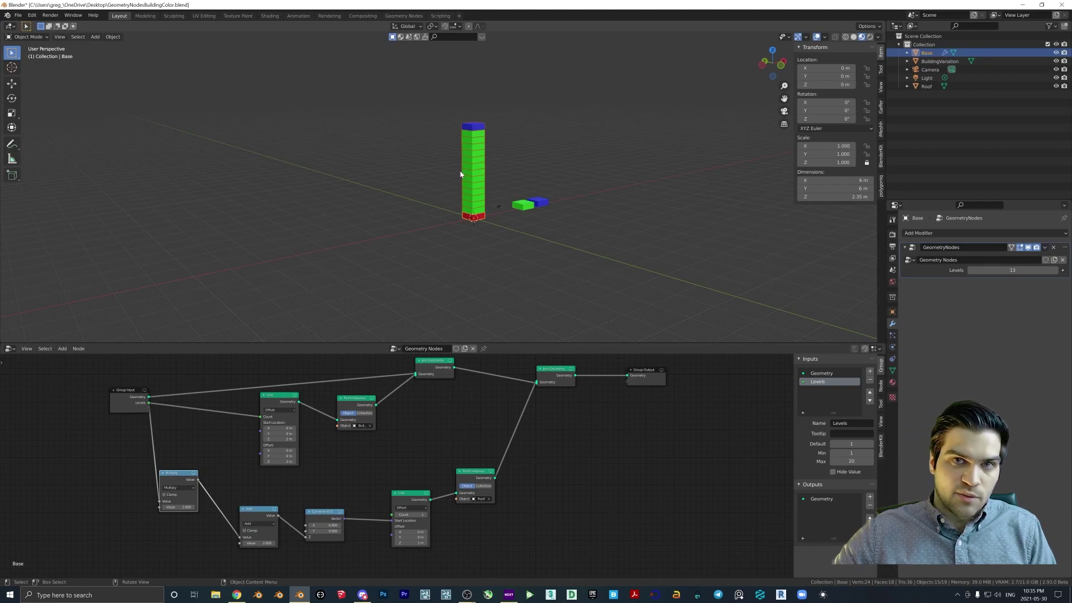
mouse_move(258, 511)
left_mouse_down()
mouse_move(226, 499)
mouse_move(256, 496)
left_mouse_up()
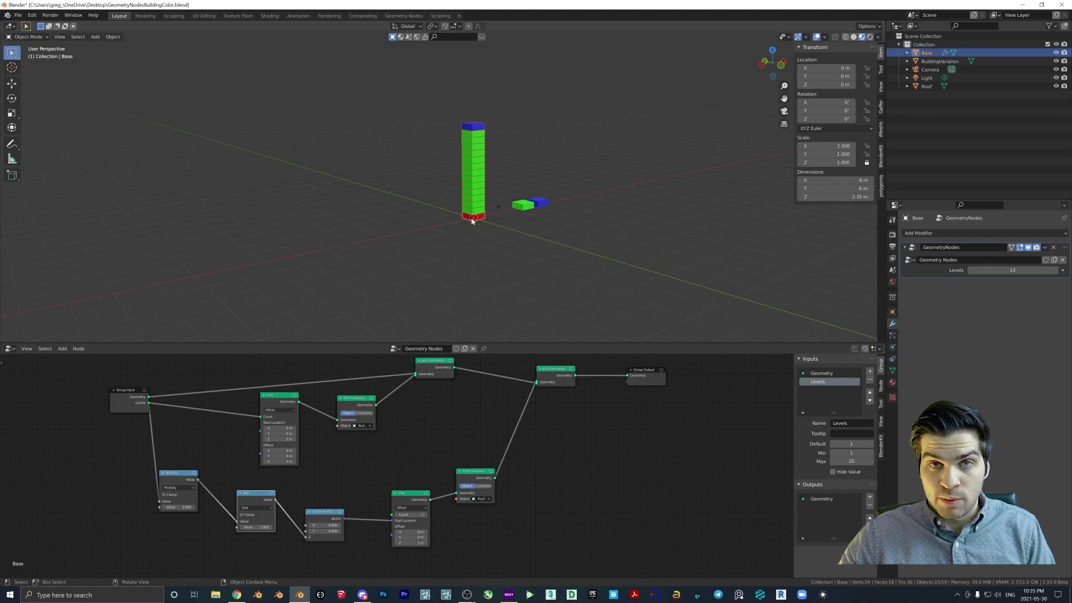
left_click_drag(257, 509, 247, 501)
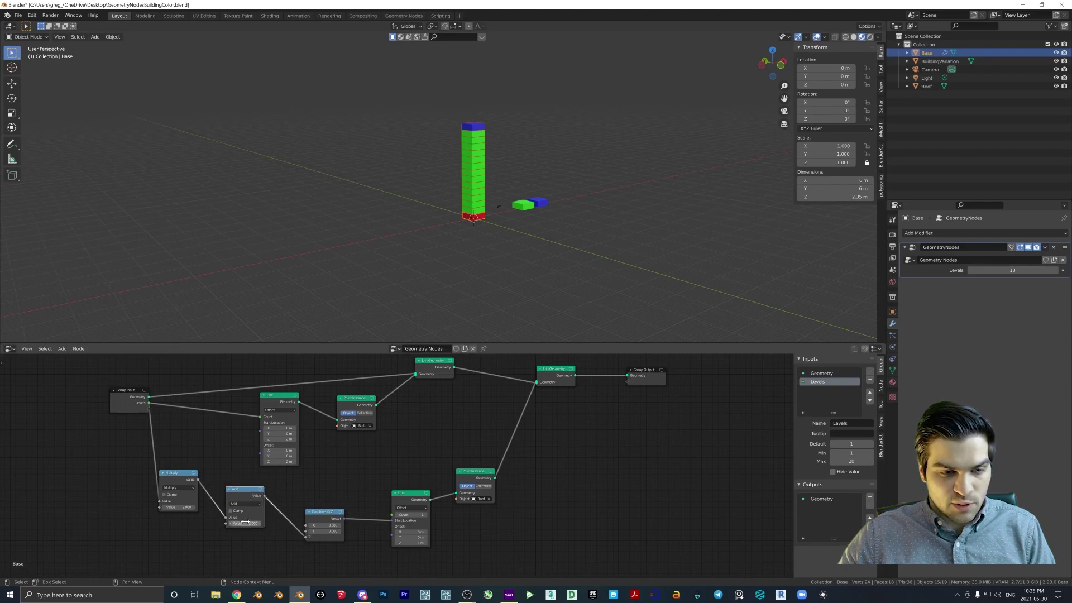
Raise the Combine XYZ, roof Line and roof Point Instance nodes to line up with the Add node
left_click_drag(330, 520, 326, 502)
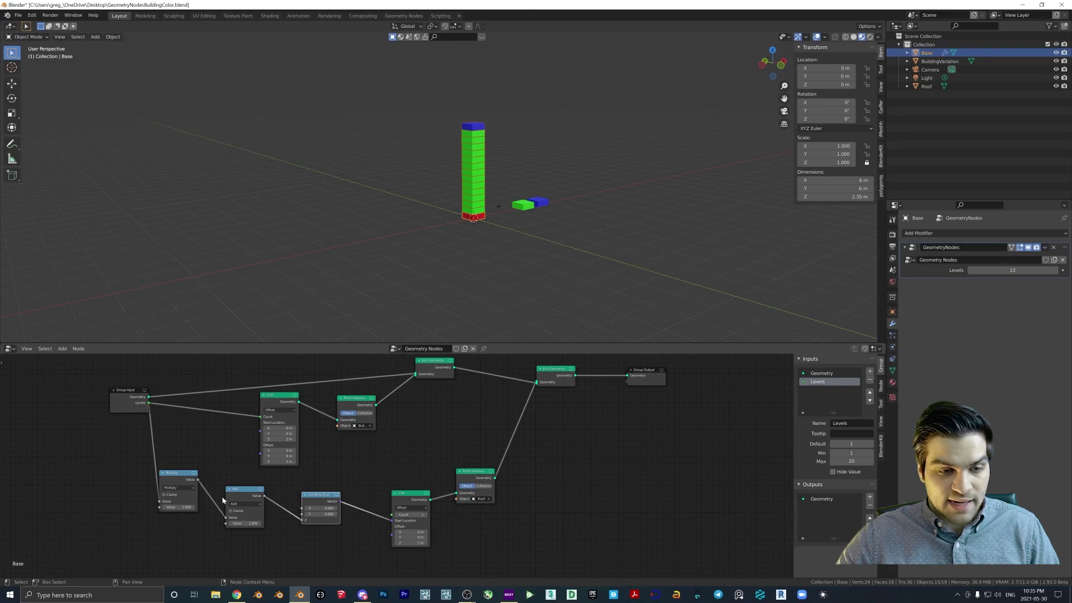
left_click_drag(404, 496, 388, 480)
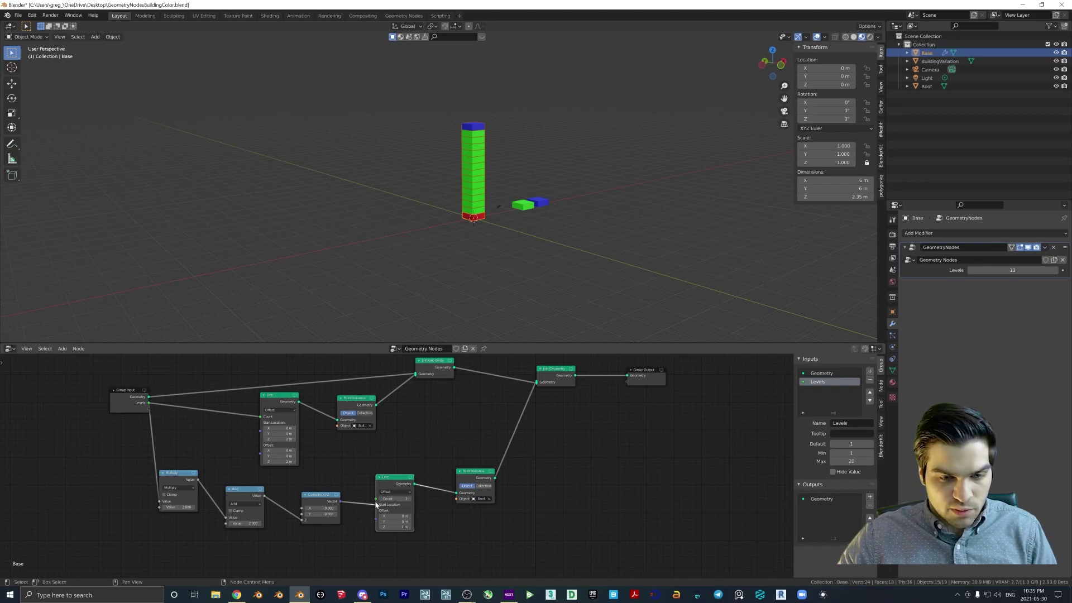
left_click_drag(481, 479, 479, 459)
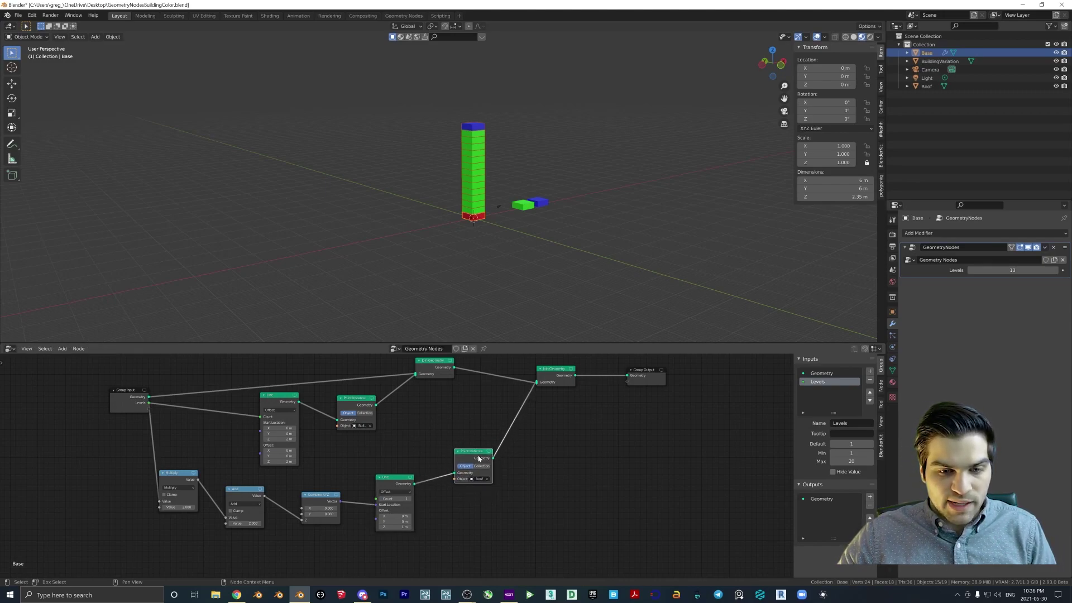
Move the Group Input, first Line, its Point Instance and the first Join Geometry together, up and slightly to the right
middle_click_drag(537, 381, 512, 402)
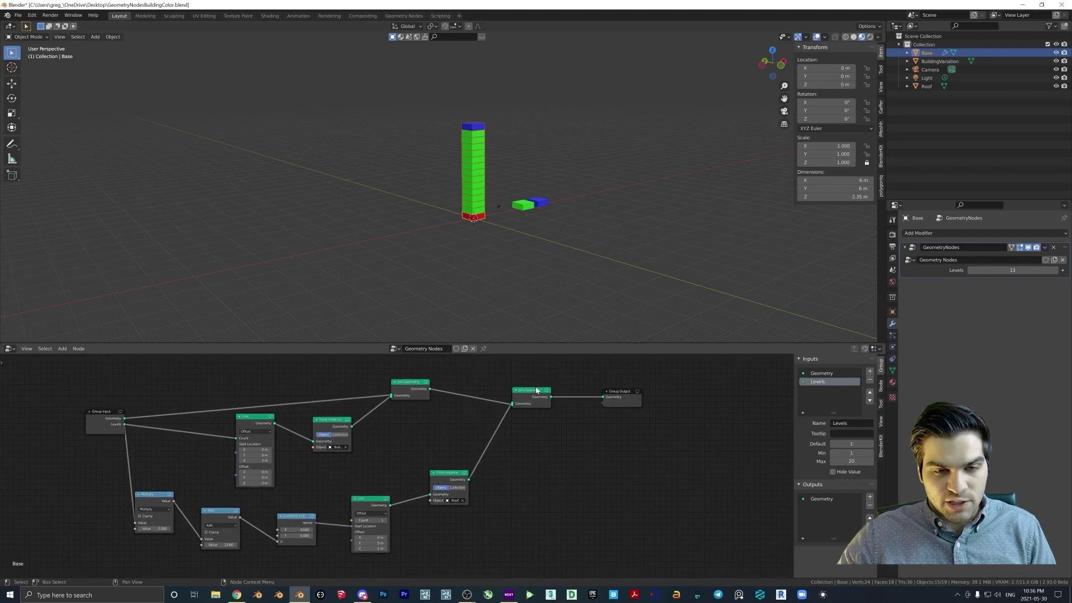
left_click_drag(434, 447, 125, 385)
key("g")
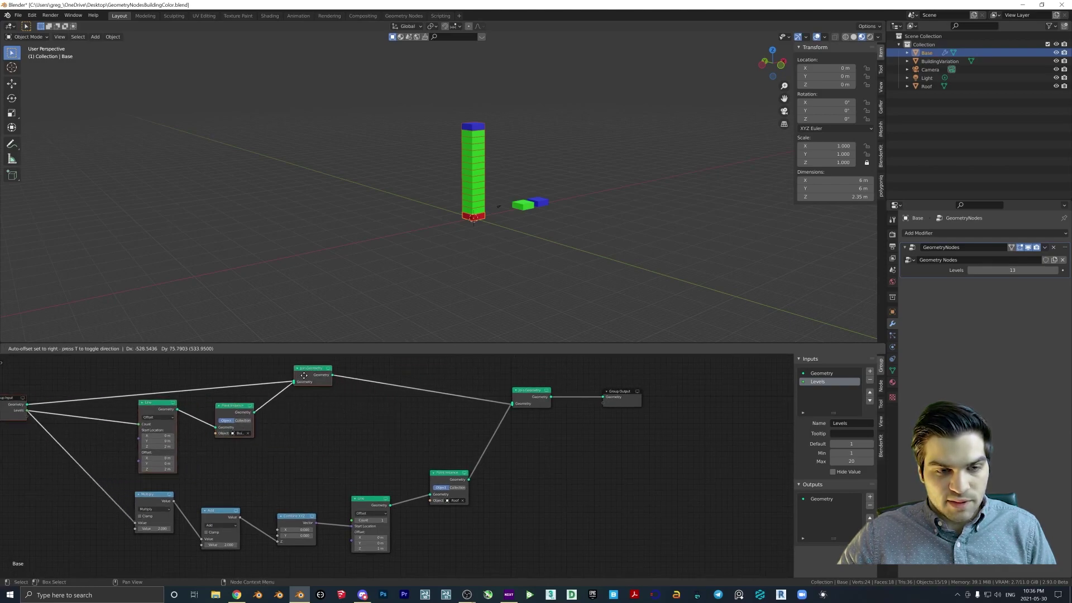
left_click_drag(232, 367, 427, 377)
Shift the whole roof node chain slightly down and left, and move the second Join Geometry and Group Output closer to it
left_click_drag(584, 555, 162, 475)
mouse_move(436, 474)
left_mouse_down()
mouse_move(671, 517)
mouse_move(427, 478)
left_mouse_up()
left_click_drag(535, 390, 526, 387)
left_click_drag(625, 393, 617, 386)
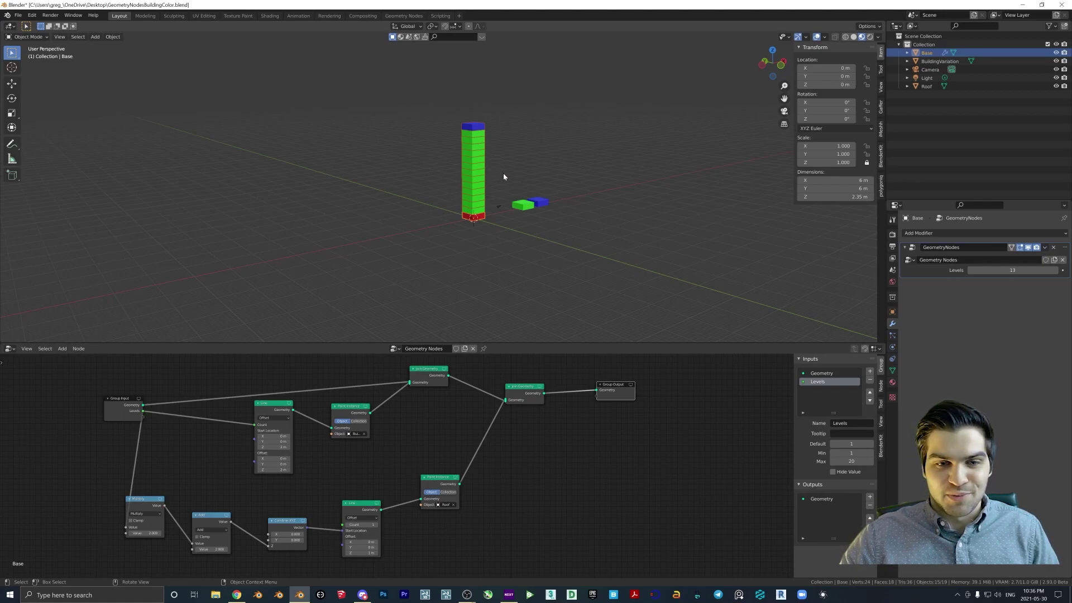
middle_click_drag(530, 237, 544, 172)
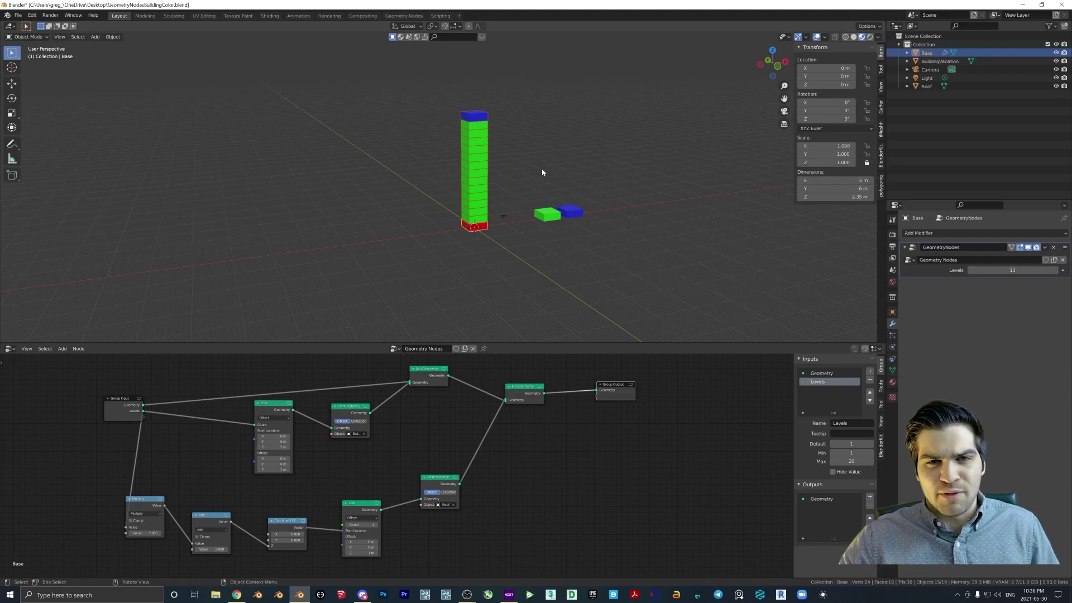
middle_click_drag(542, 172, 543, 223)
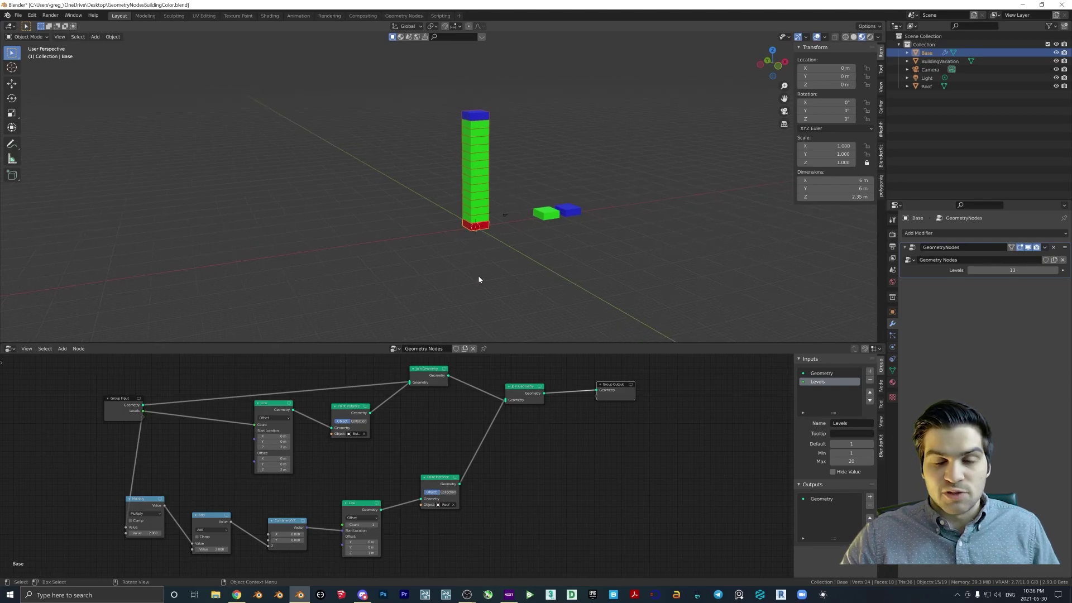